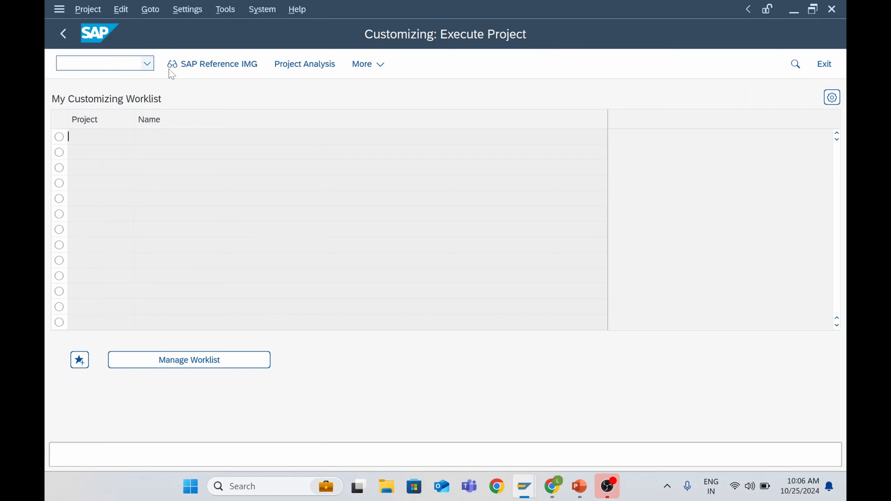
Open the SAP Reference IMG and expand the Logistics - General node
left_click(169, 68)
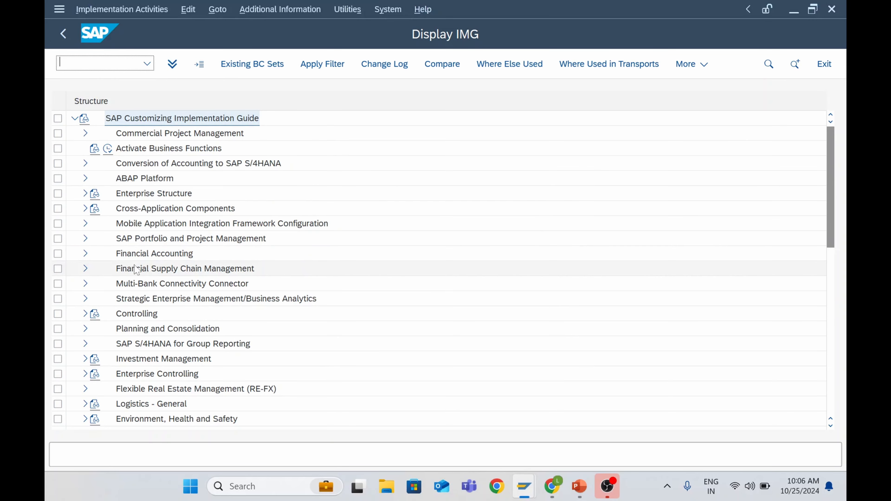
scroll(135, 280, "down", 3)
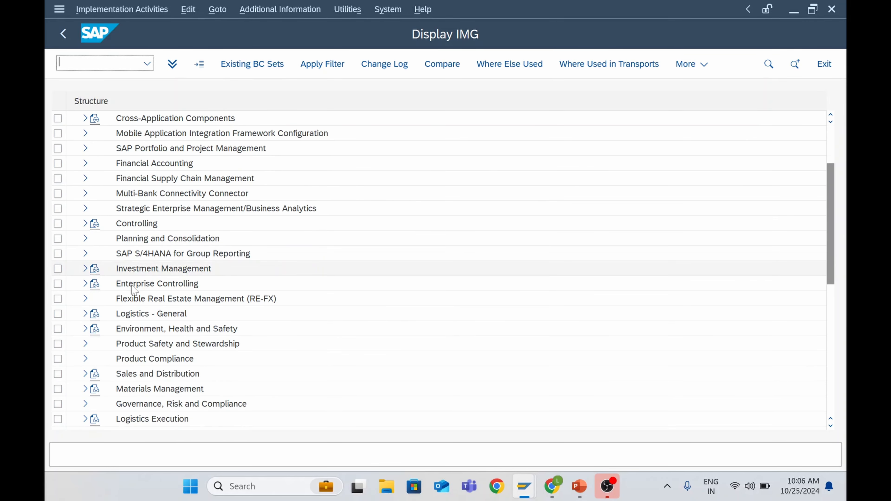
scroll(133, 288, "down", 3)
left_click(129, 272)
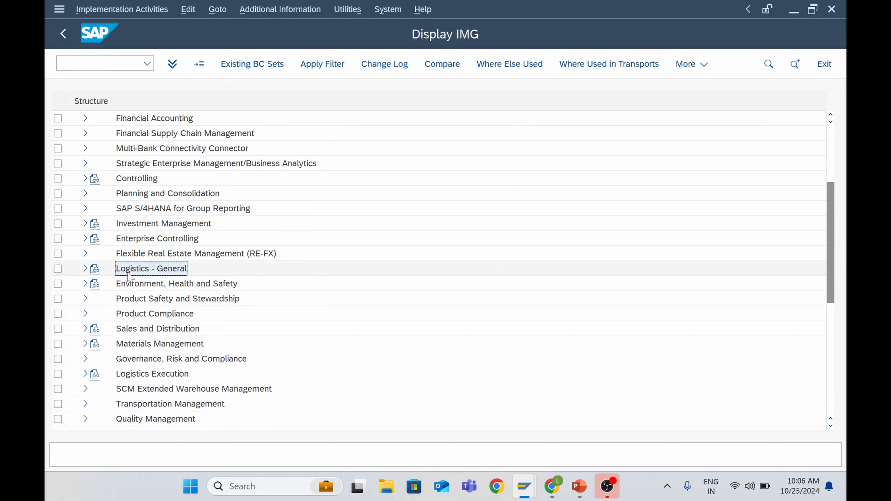
left_click(85, 270)
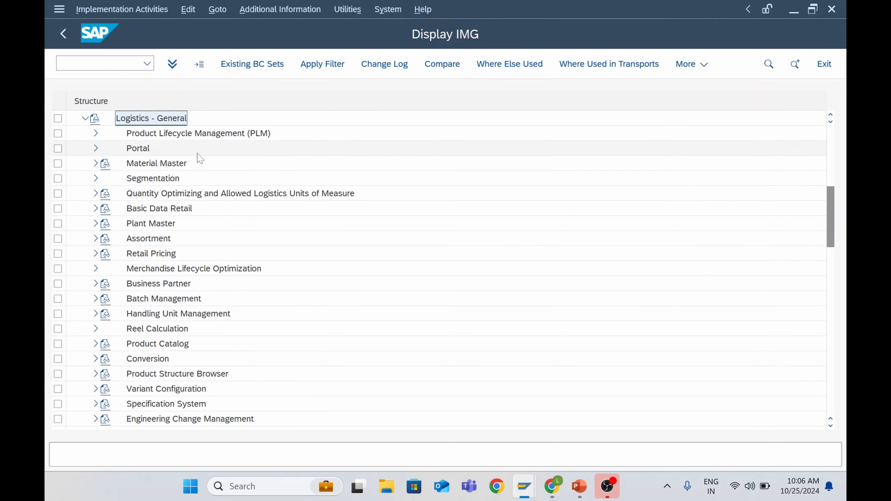
Expand Material Master and its Basic Settings, and select the Define Attributes of Material Types activity
left_click(147, 168)
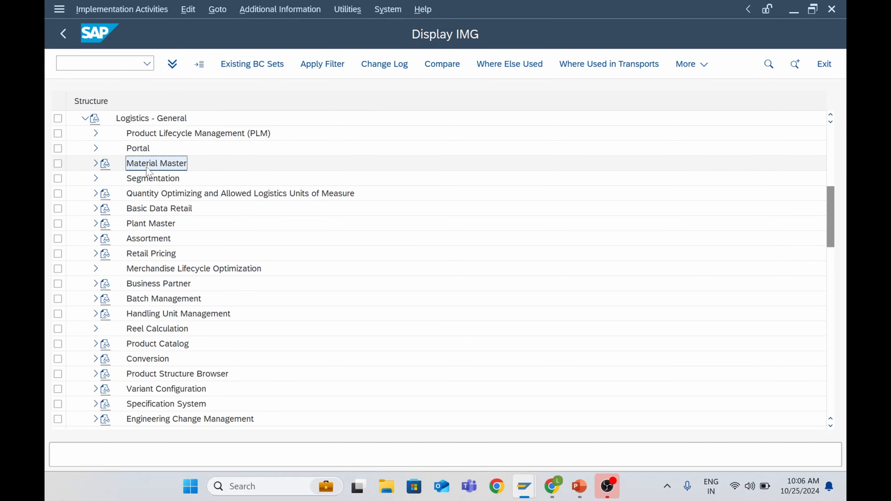
left_click(94, 165)
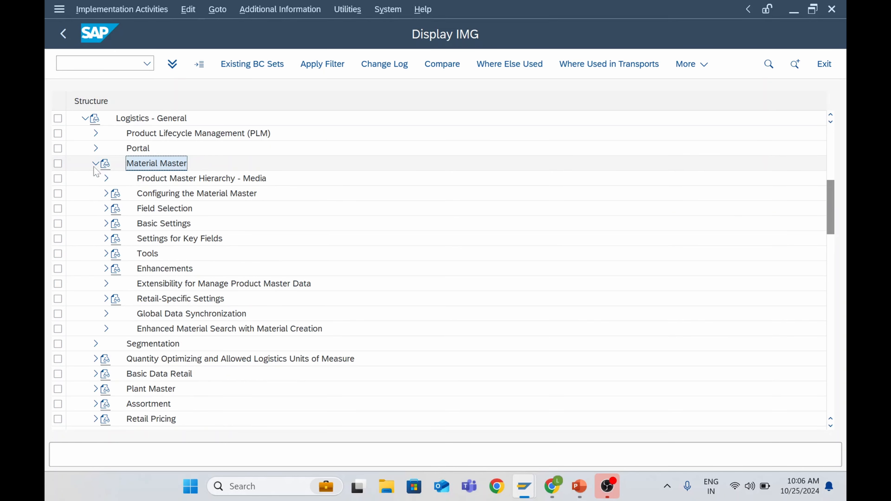
left_click(139, 223)
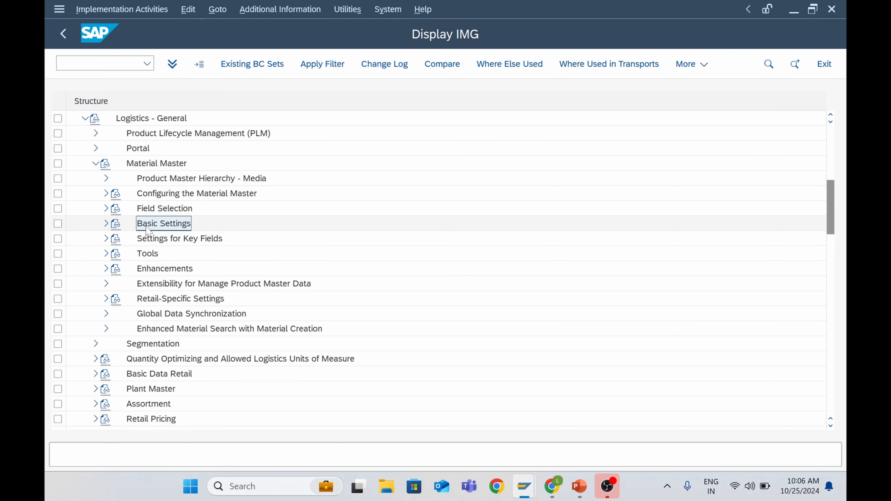
left_click(106, 225)
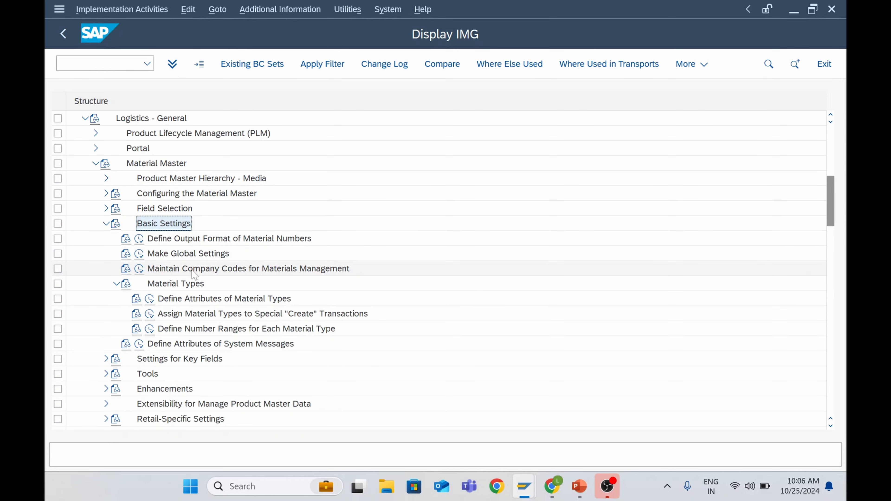
scroll(198, 284, "down", 1)
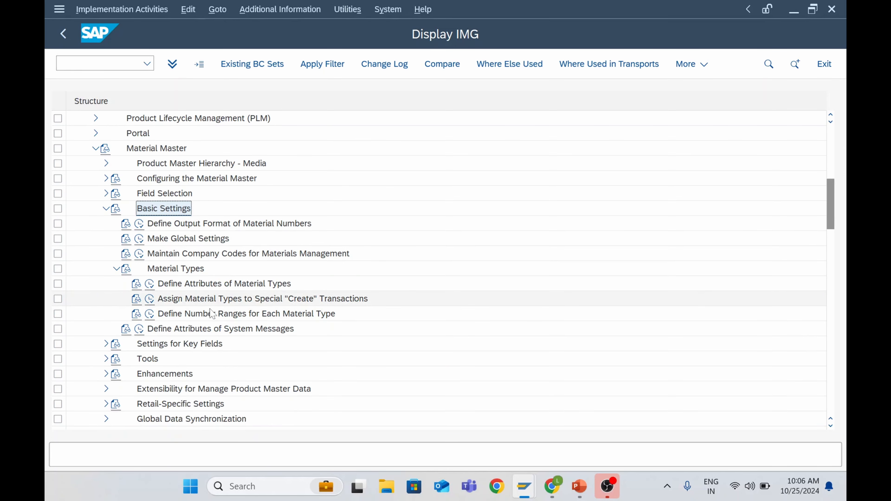
left_click(199, 284)
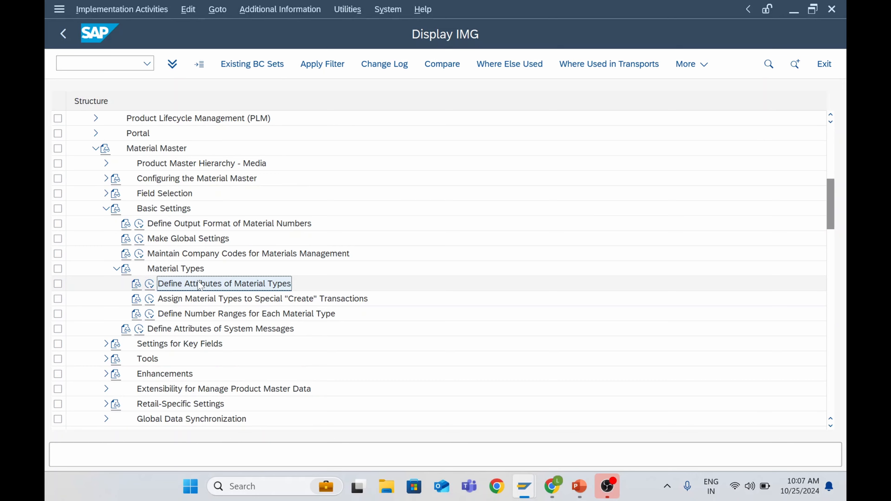
Switch to Chrome to check the configuration path and T-code in the SAP MM lesson, and return to SAP
key("alt+Tab")
key("alt+Tab")
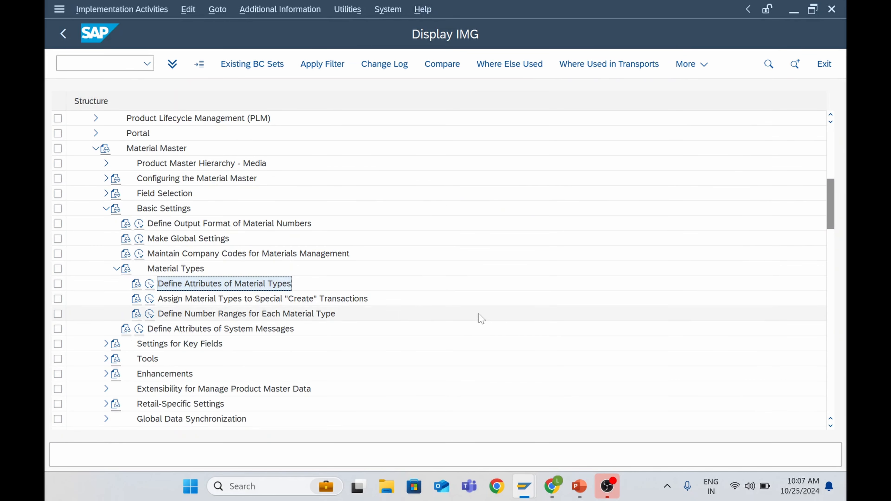
left_click(552, 487)
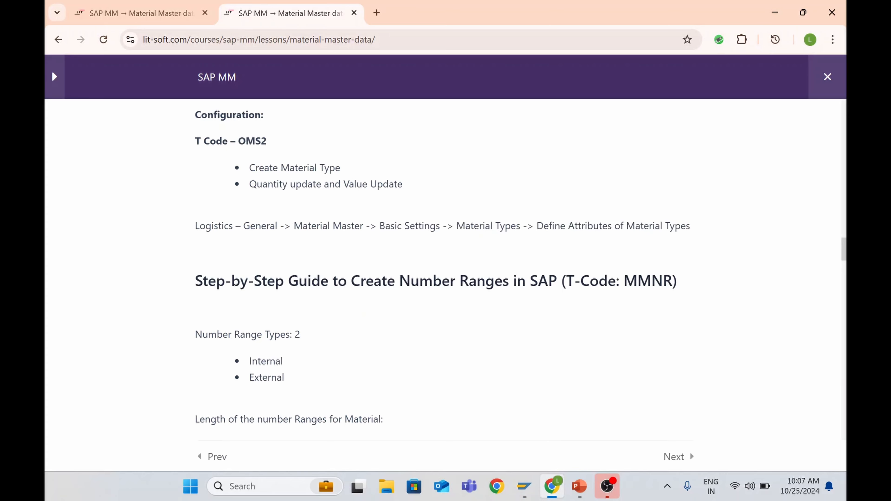
key("alt+Tab")
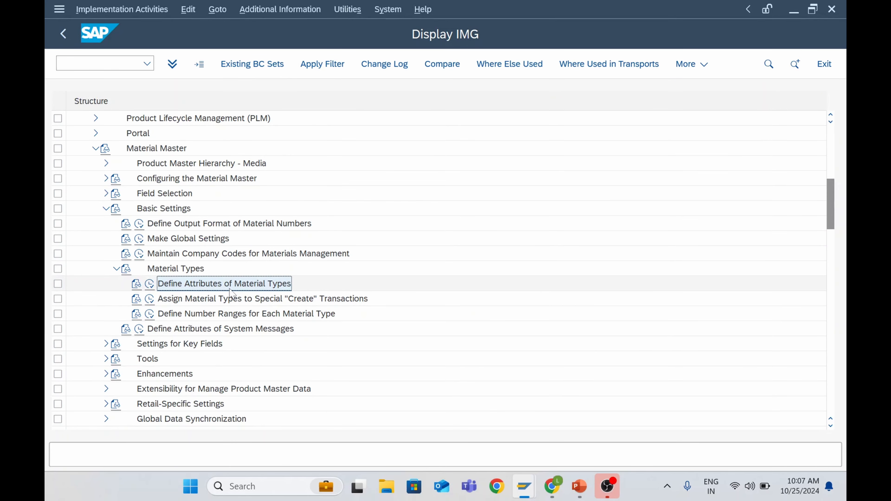
Show the IMG Activity keys as additional information and resize the columns so that the keys can be read in full
left_click(273, 15)
mouse_move(309, 30)
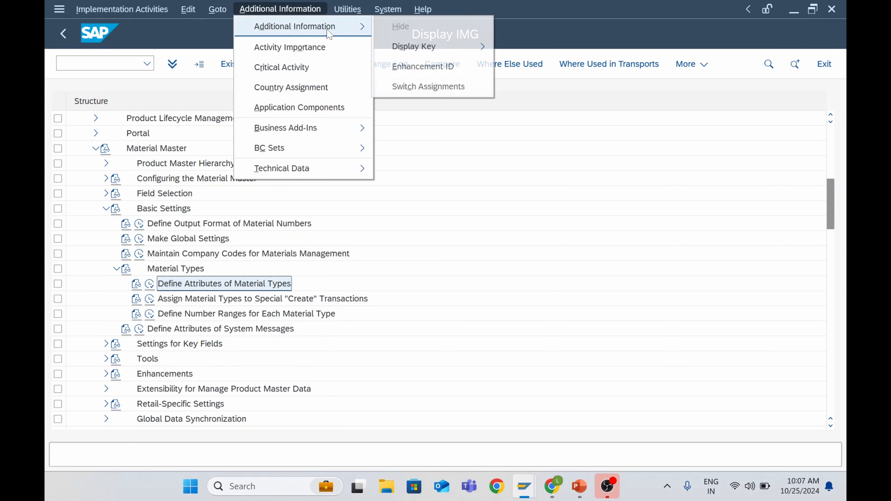
mouse_move(467, 46)
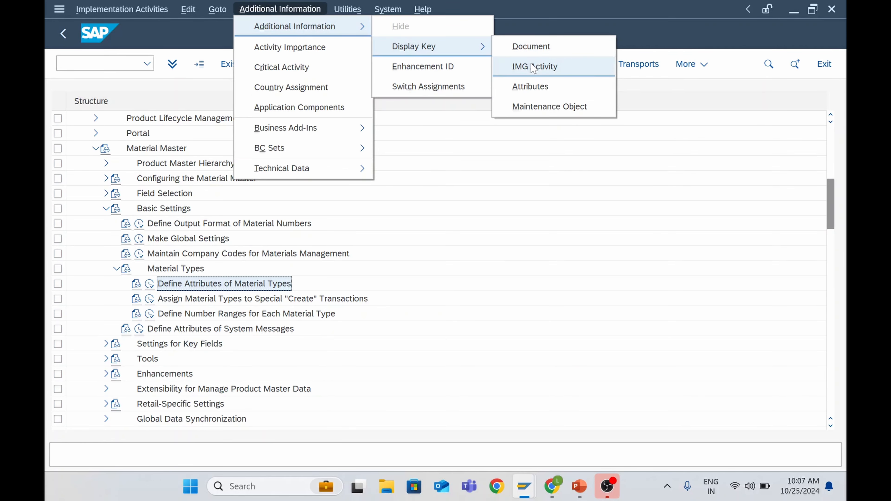
left_click(532, 68)
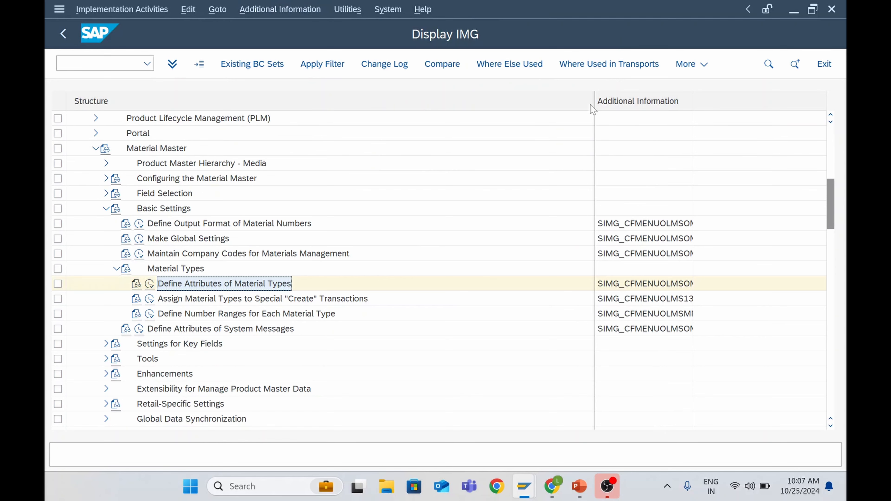
left_click_drag(595, 101, 392, 135)
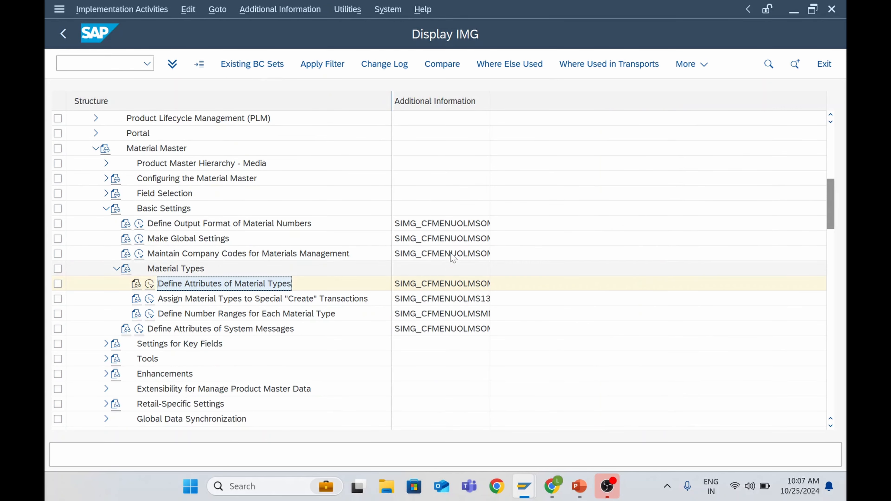
left_click_drag(490, 101, 556, 110)
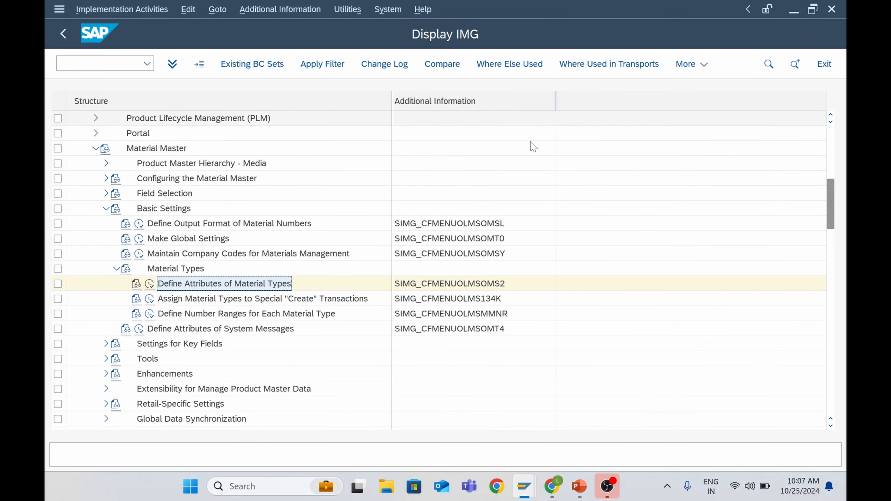
Start transaction OMS2 in a new session with the command /ooms2
left_click(95, 63)
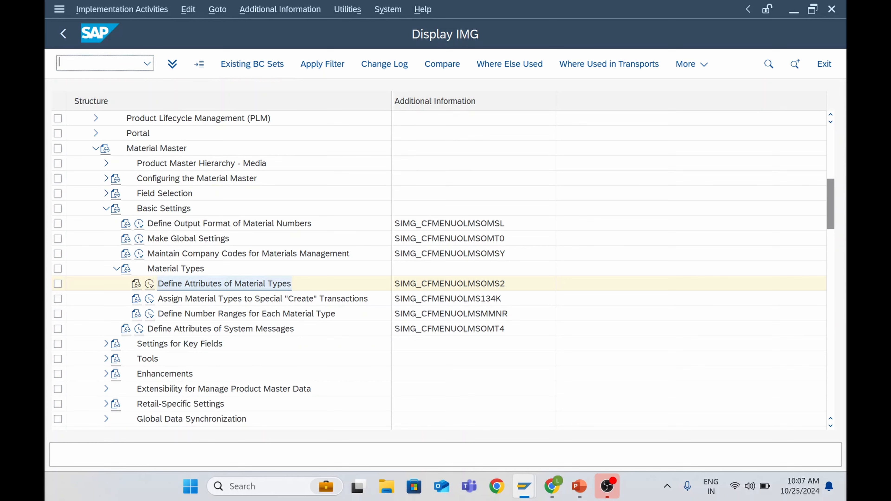
type("/ooms2")
key("Return")
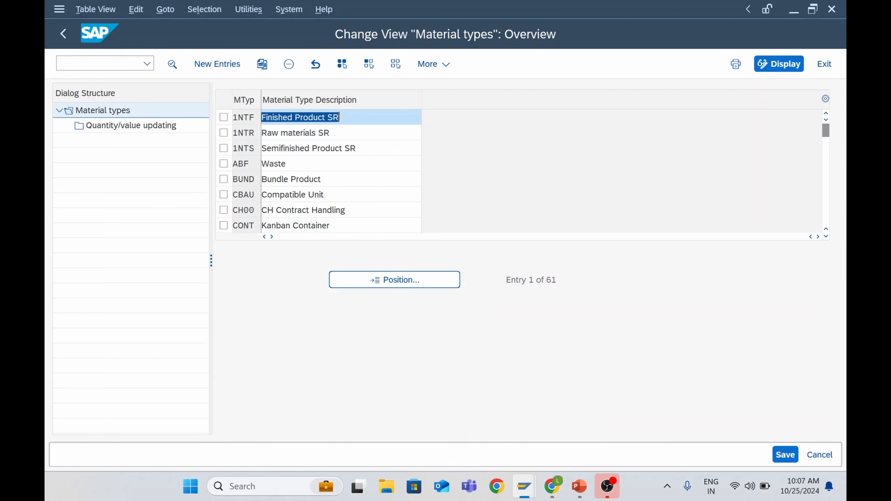
Execute Define Attributes of Material Types from the IMG structure, display the locked data, and return to the OMS2 session
key("F3")
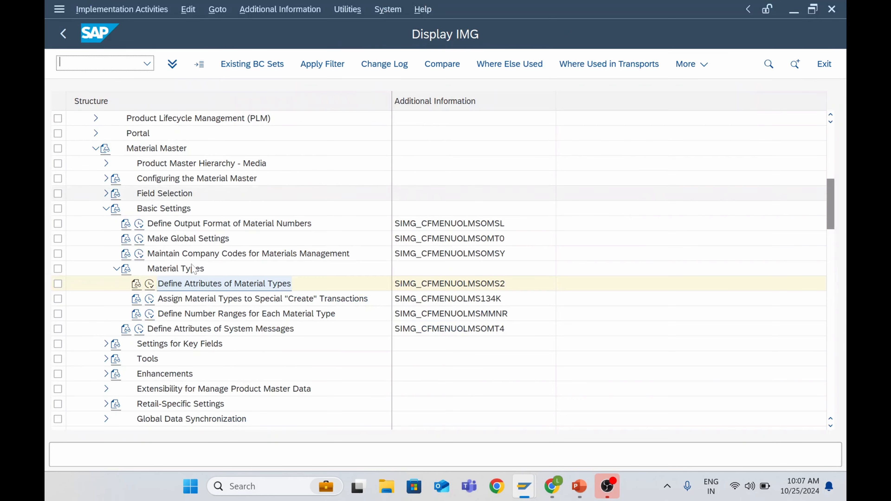
left_click(151, 285)
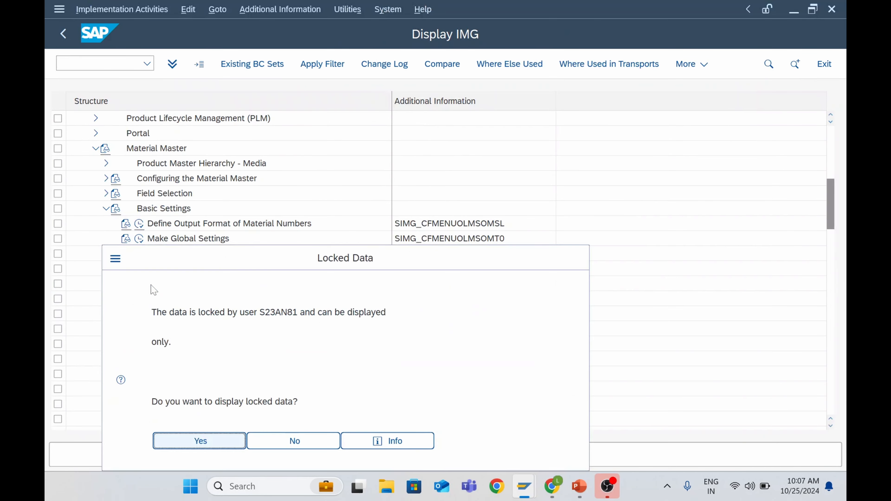
left_click(215, 441)
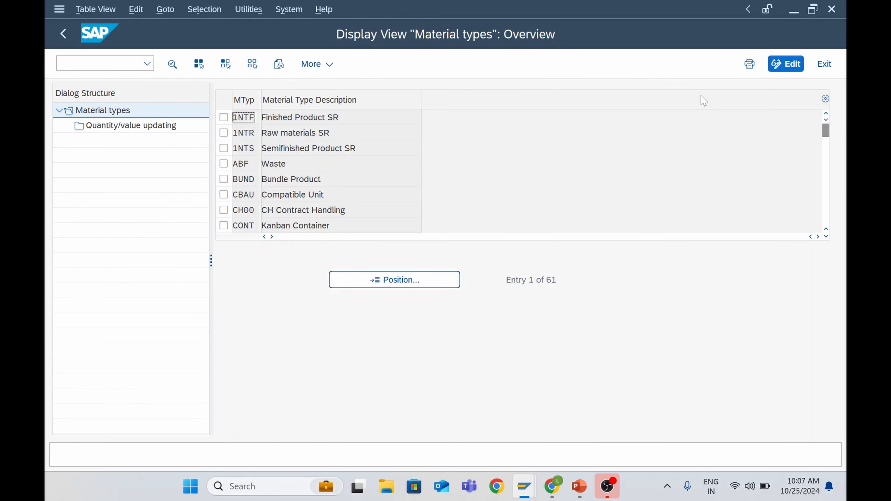
left_click(243, 180)
left_click(65, 33)
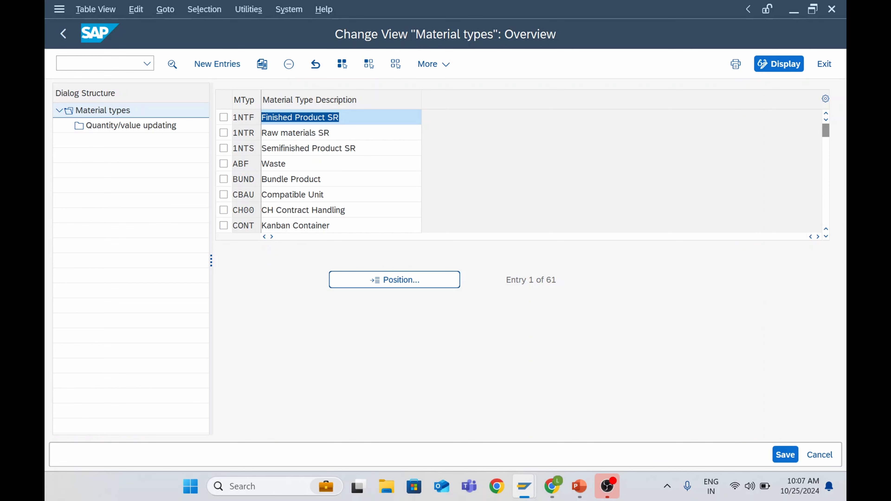
Look through the whole list of material types and their descriptions, and return to the beginning of the list
scroll(328, 187, "down", 2)
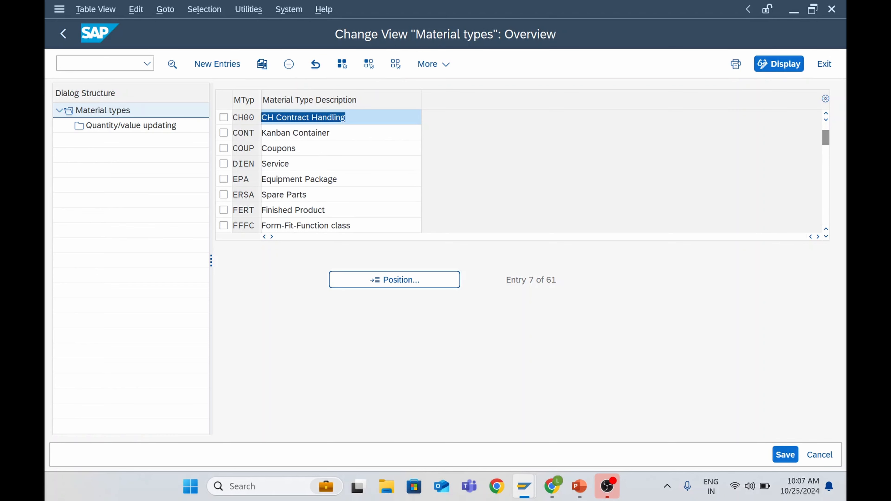
left_click(305, 210)
scroll(328, 172, "down", 1)
scroll(329, 172, "down", 2)
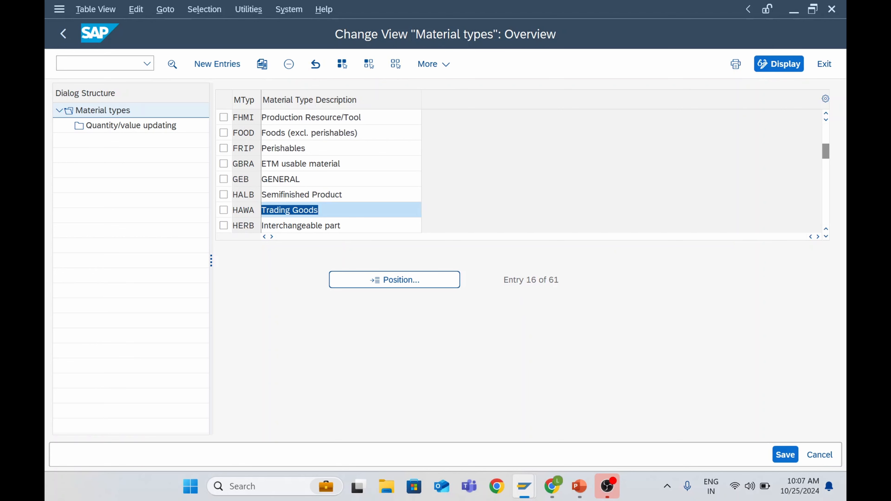
scroll(329, 172, "down", 2)
scroll(343, 204, "down", 1)
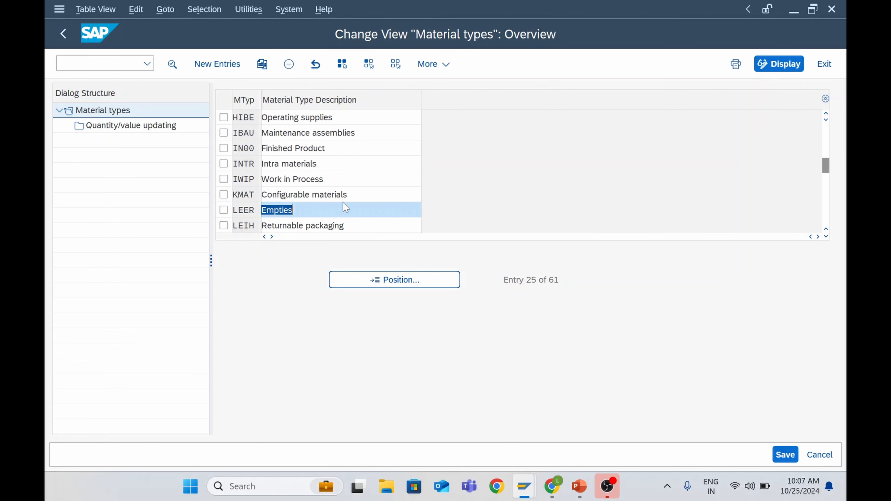
scroll(344, 203, "down", 2)
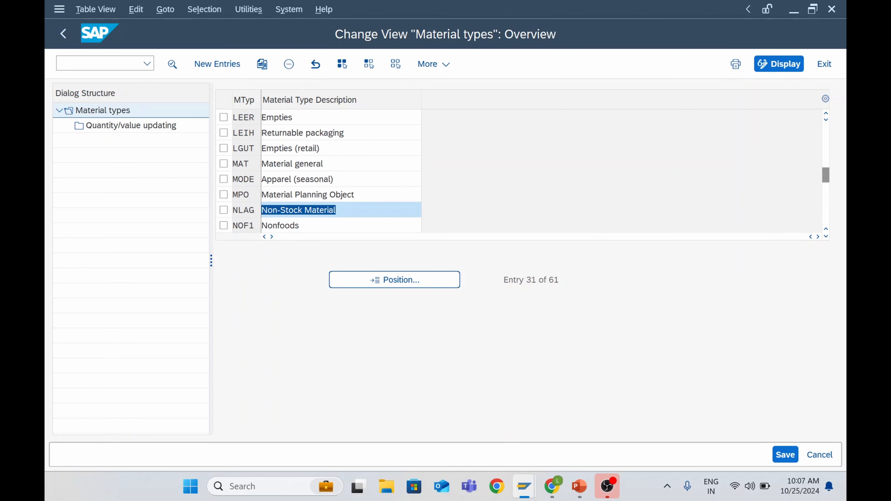
scroll(328, 173, "down", 1)
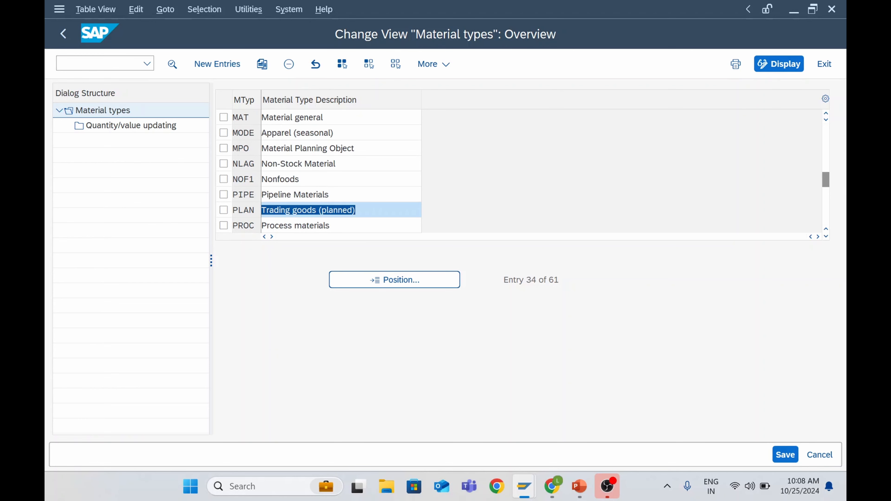
scroll(329, 172, "down", 3)
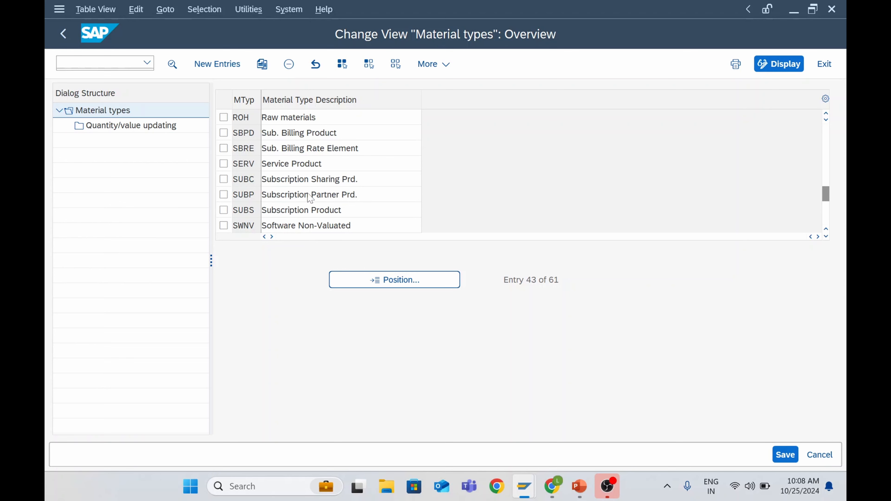
scroll(328, 172, "down", 3)
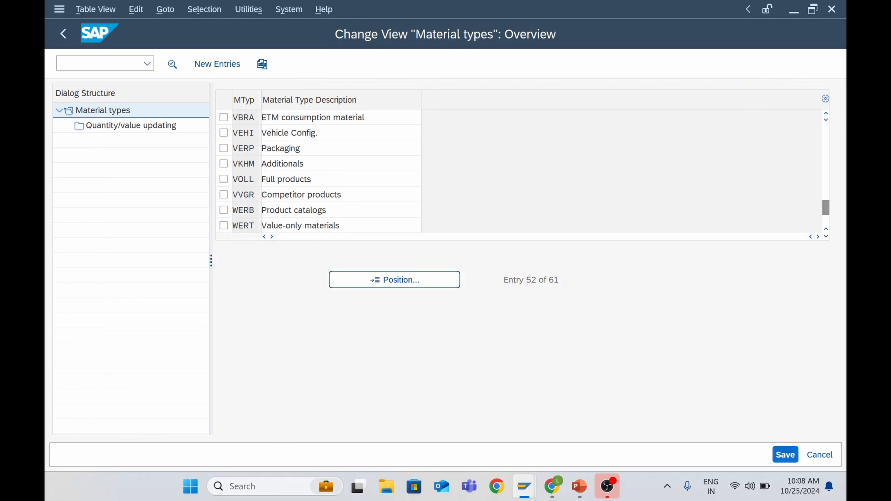
scroll(329, 172, "down", 1)
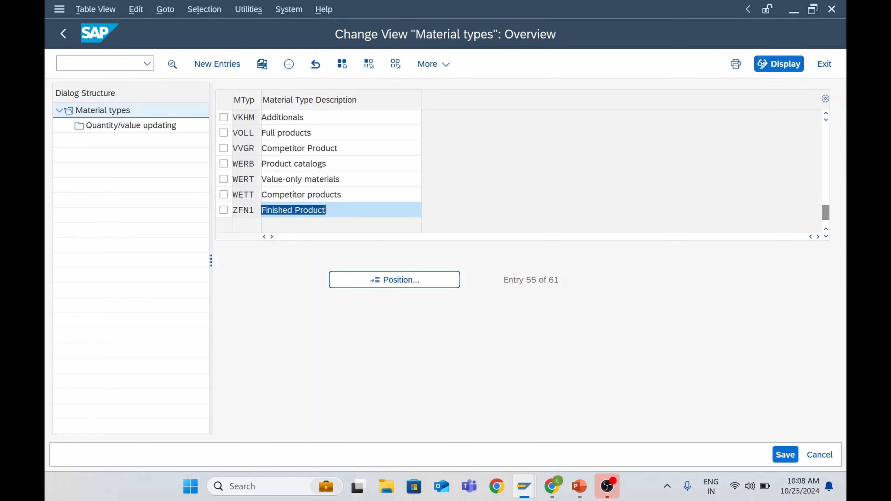
scroll(342, 205, "up", 7)
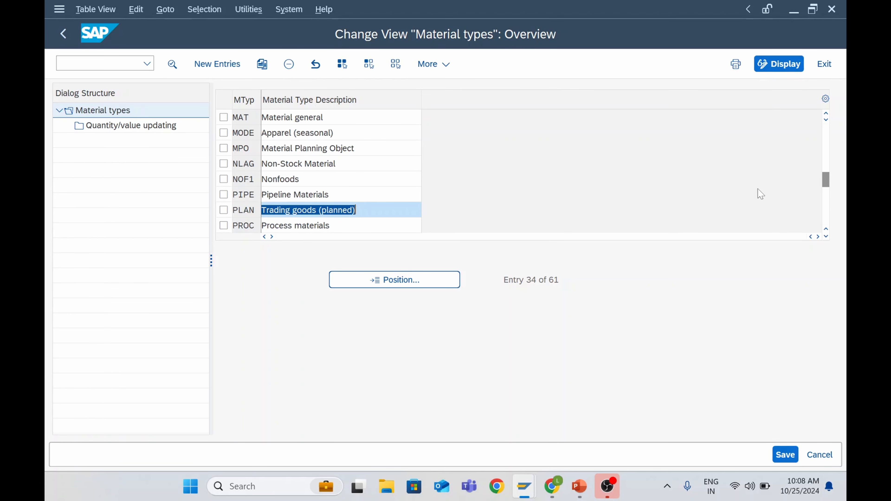
left_click_drag(826, 180, 828, 112)
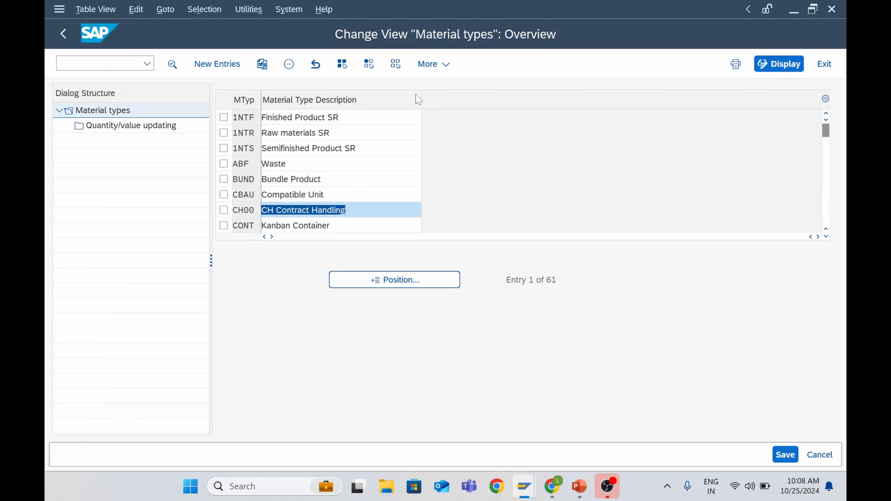
scroll(364, 252, "down", 1)
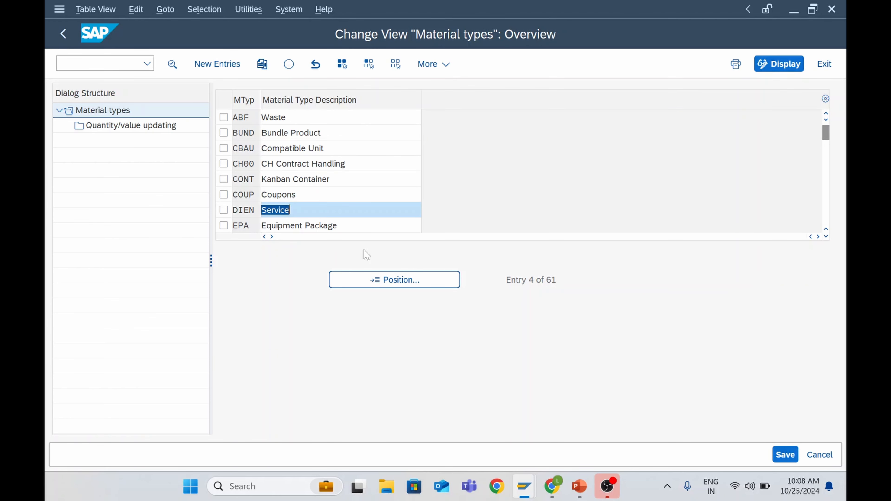
Jump to material type FERT (Finished Product) in the list, select it and start copying it
left_click(389, 285)
type("fert")
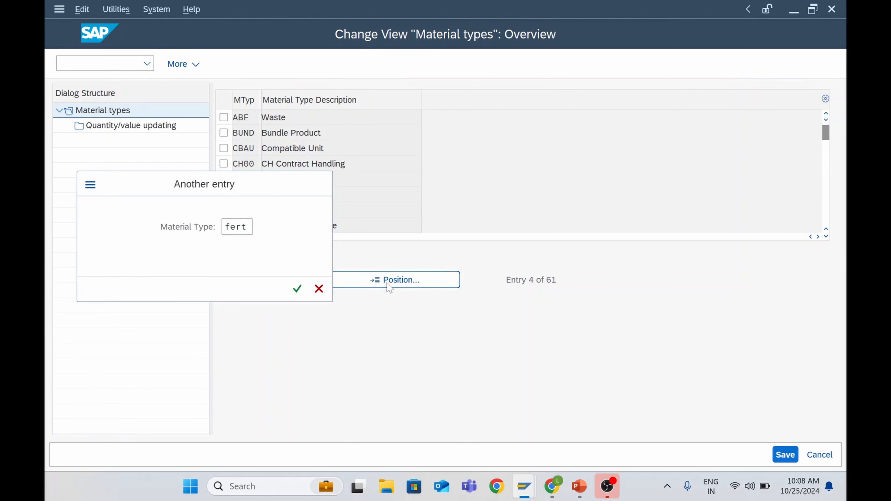
key("Return")
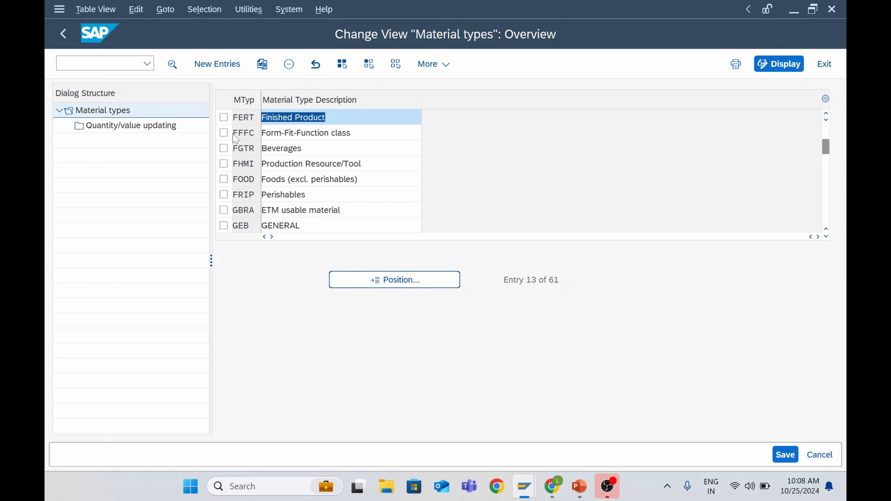
left_click(224, 118)
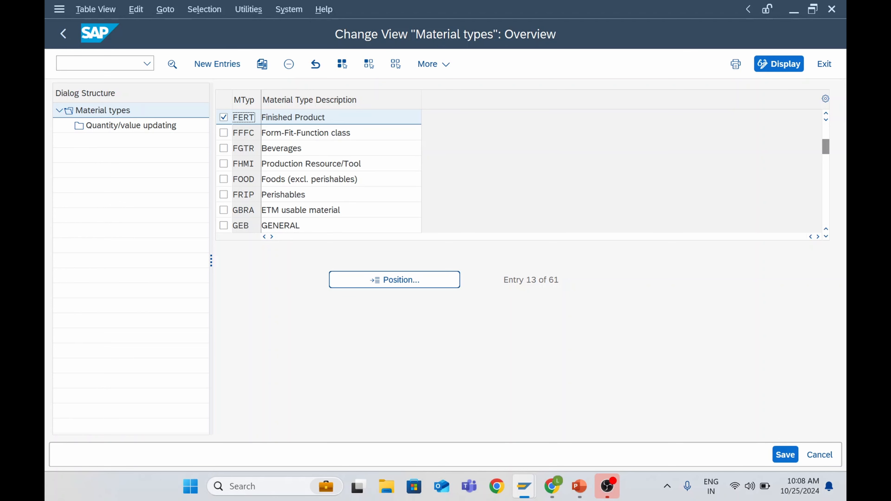
left_click(262, 64)
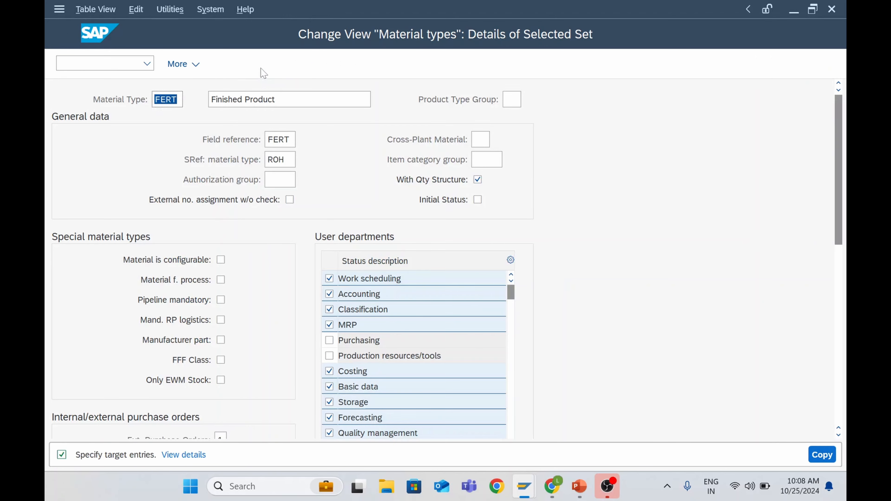
Name the copied material type ZFN2 in place of FERT
left_click(166, 99)
left_click_drag(178, 99, 154, 99)
key("Caps_Lock")
type("Z")
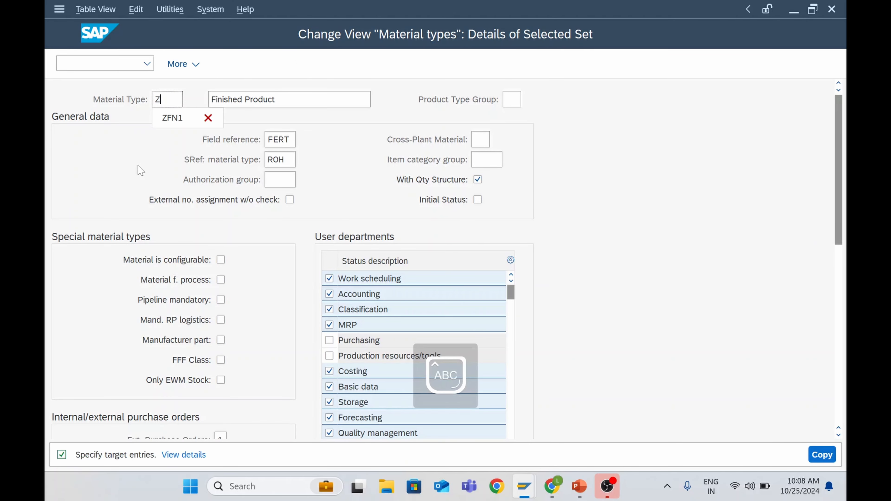
type("F")
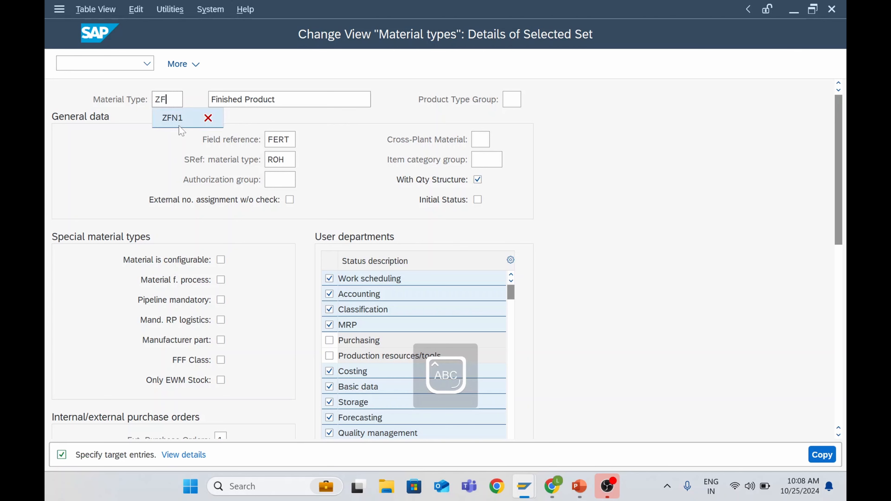
type("N2")
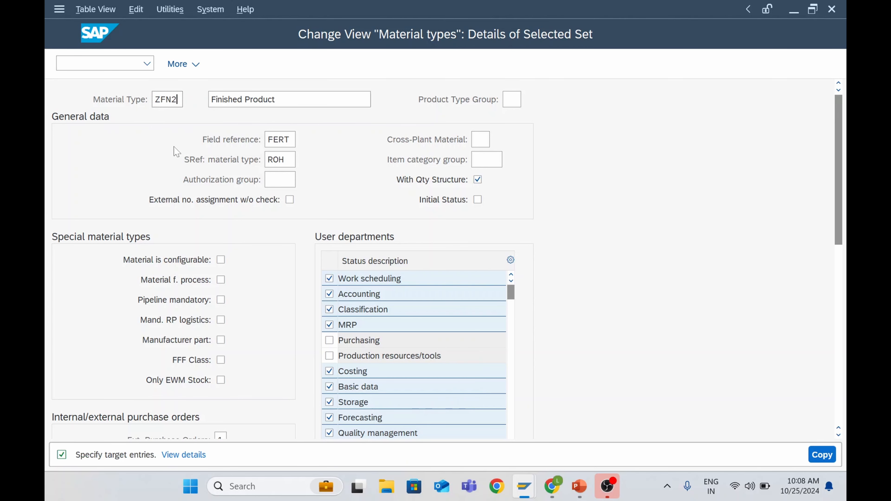
key("Tab")
Look at the possible values for the product type group and close the list without choosing one
left_click(512, 100)
left_click(532, 102)
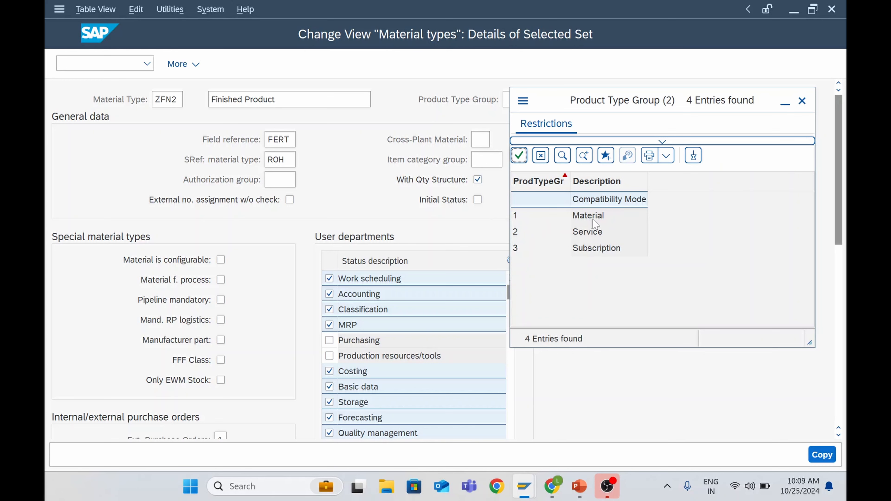
left_click(541, 156)
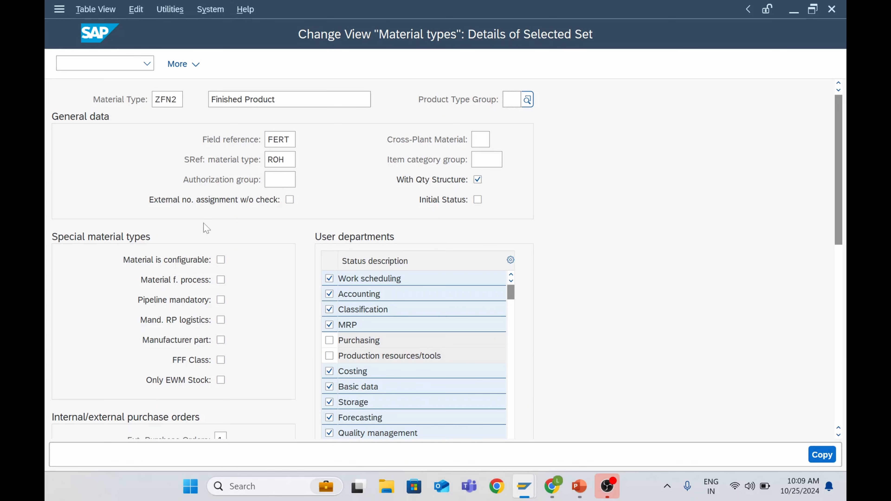
Examine the attributes of ZFN2, including special material types, purchase order settings and the whole list of user departments
scroll(249, 260, "down", 3)
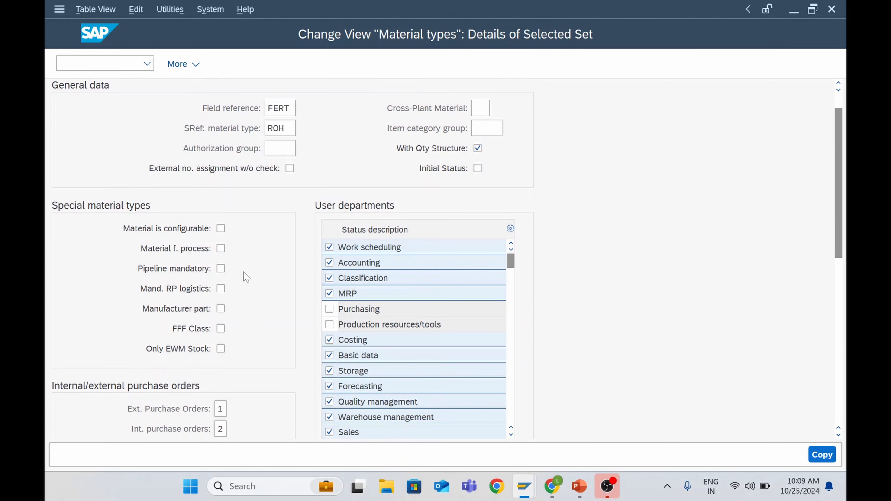
scroll(248, 289, "down", 2)
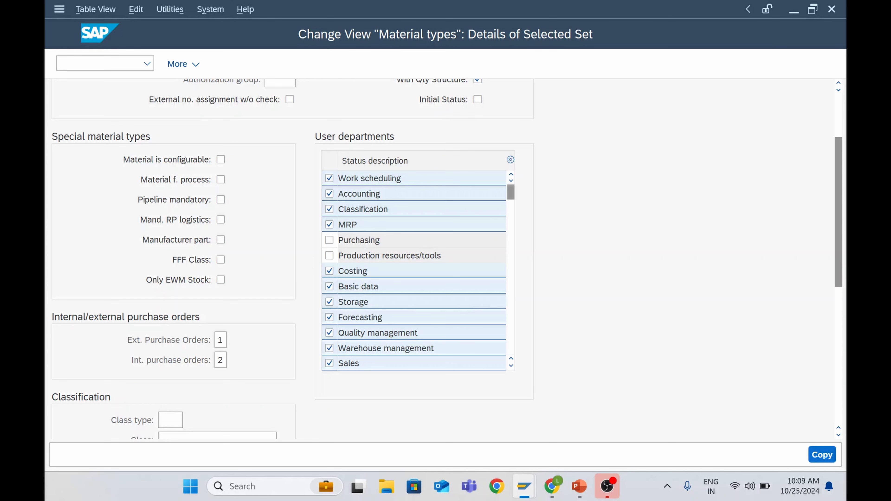
left_click(514, 348)
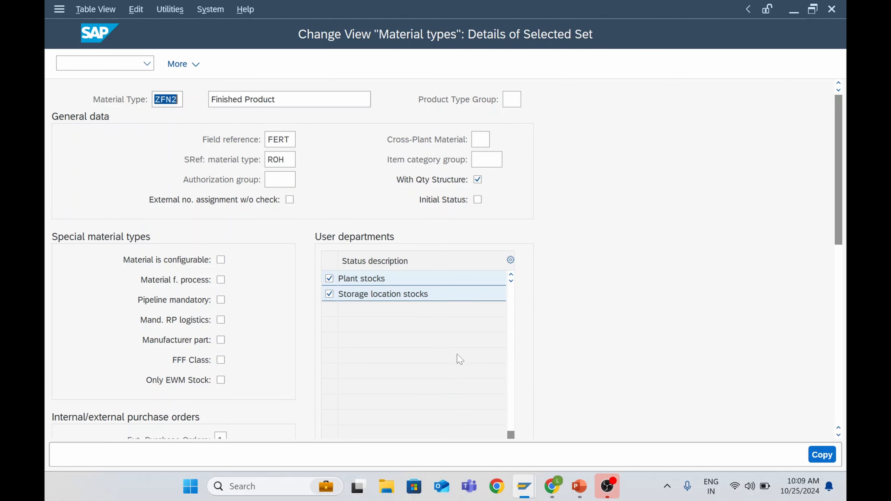
left_click_drag(511, 430, 511, 289)
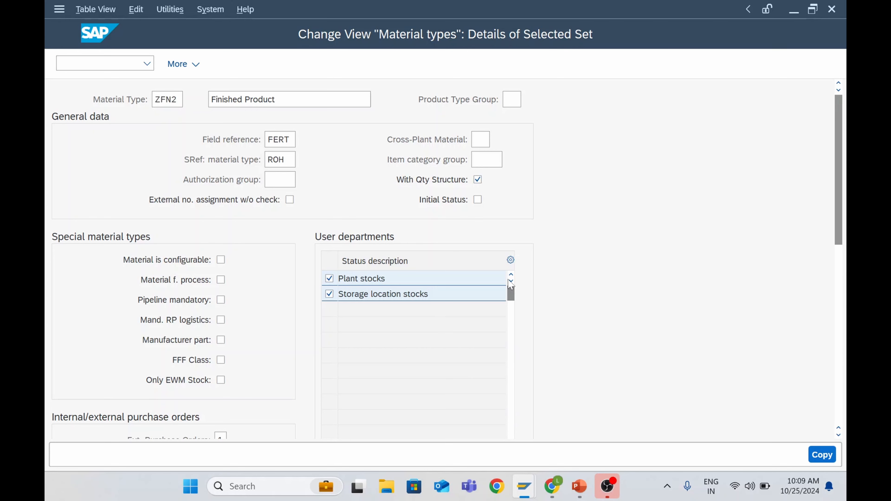
left_click_drag(837, 214, 835, 248)
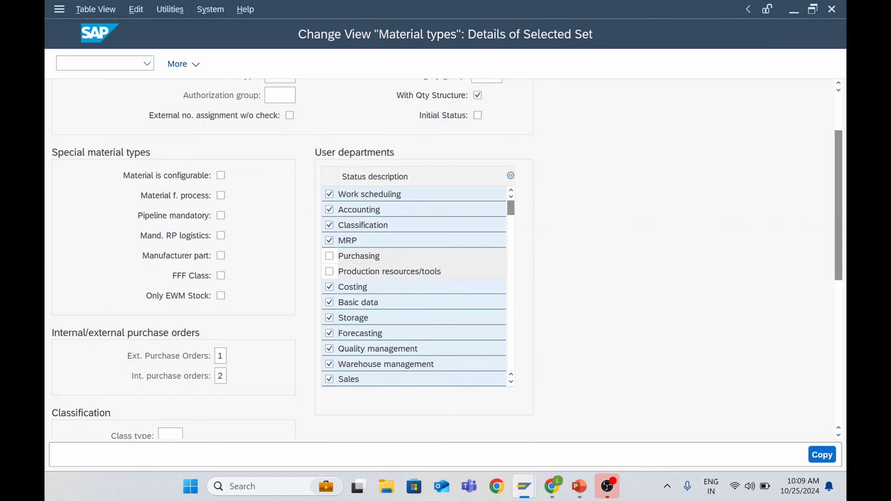
scroll(447, 259, "up", 1)
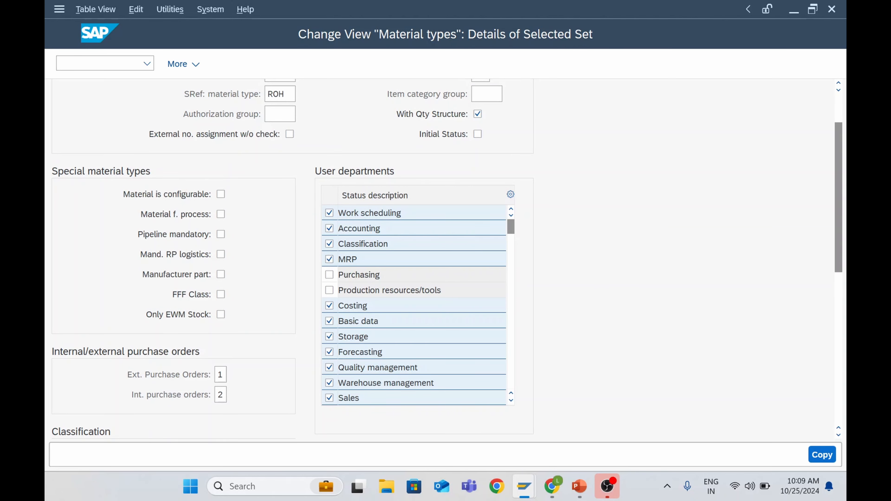
scroll(277, 156, "up", 1)
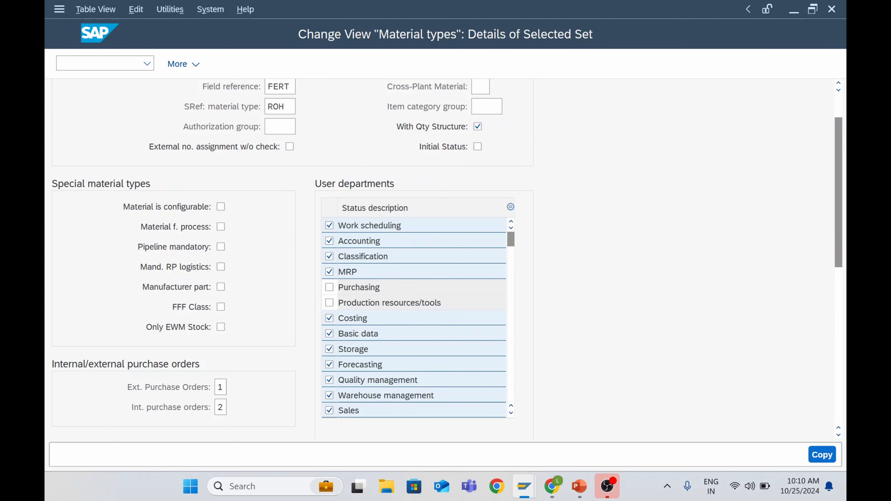
scroll(414, 318, "down", 1)
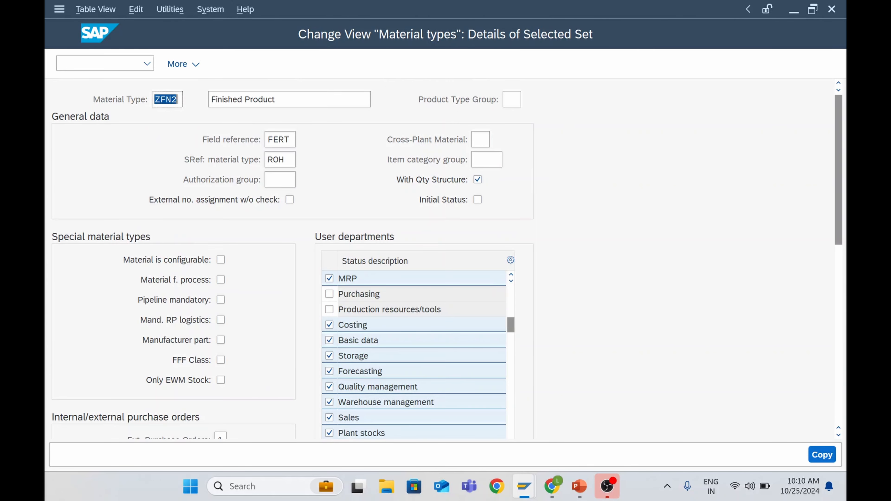
scroll(415, 351, "down", 1)
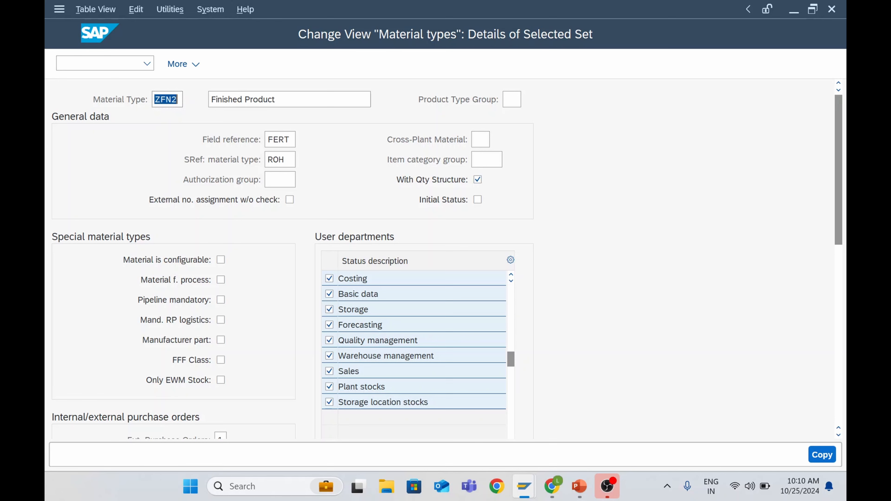
scroll(386, 313, "up", 2)
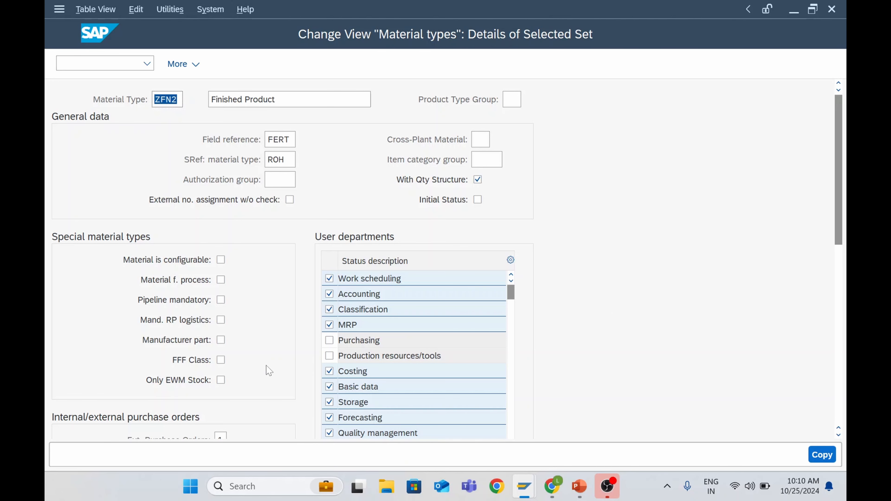
scroll(266, 366, "down", 2)
scroll(262, 371, "up", 2)
scroll(267, 333, "down", 1)
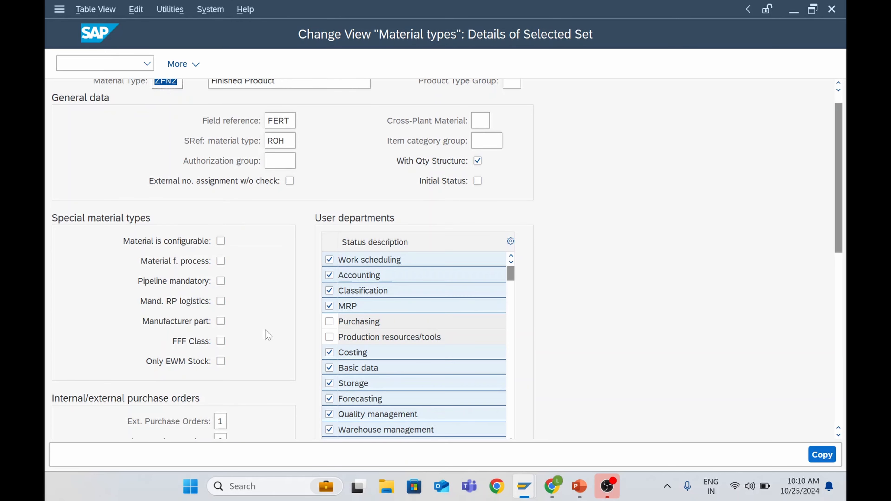
scroll(268, 336, "up", 1)
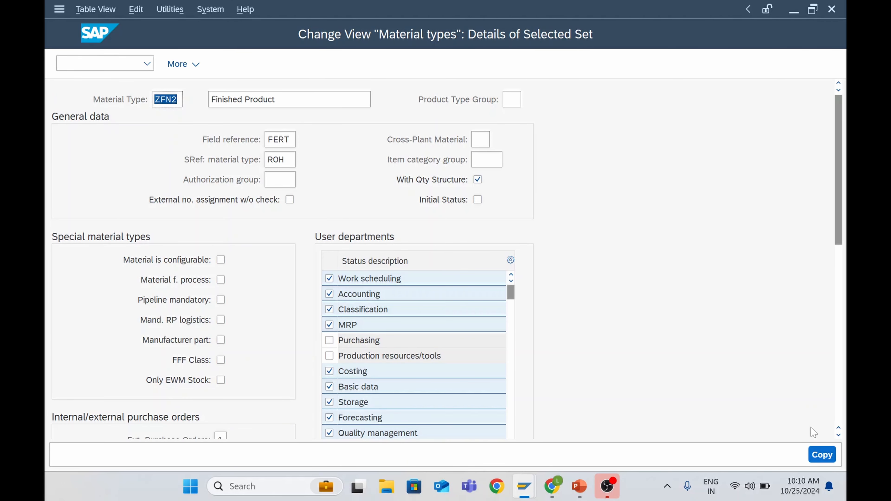
Complete the copy of ZFN2 together with its quantity/value updating entries and save the new material type
left_click(823, 455)
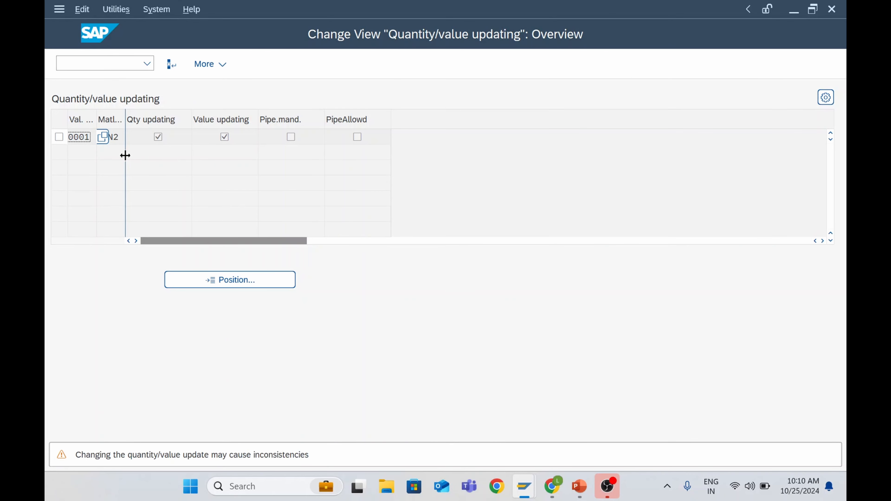
key("Return")
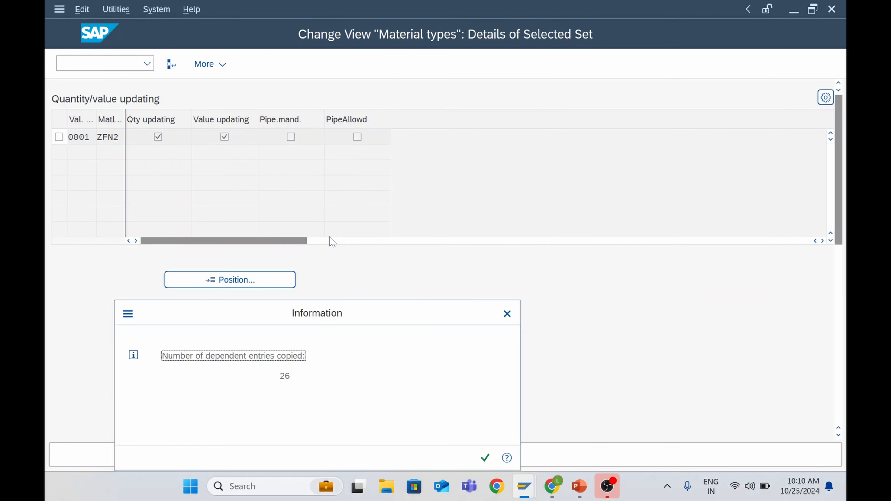
key("Return")
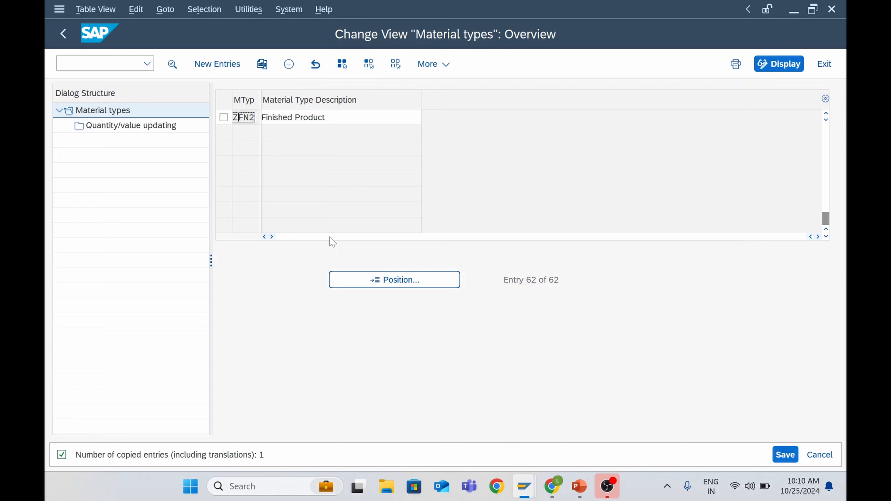
left_click(782, 455)
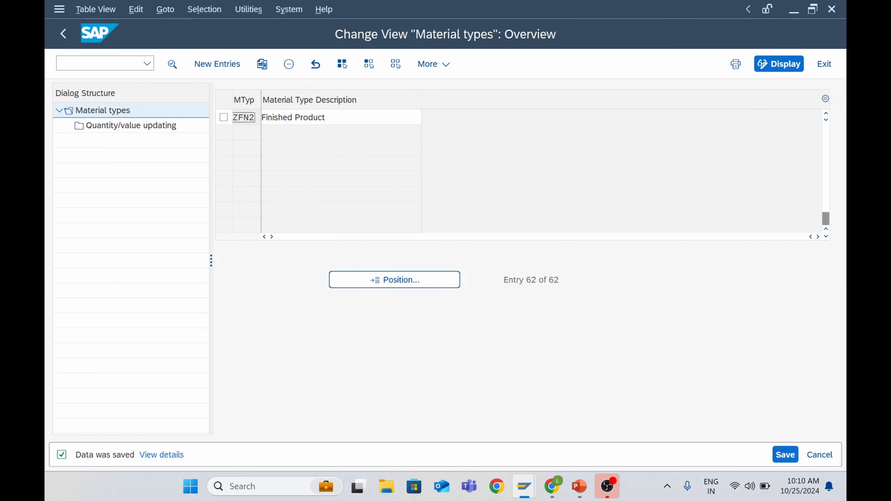
Review the details of ZFN2 and its quantity/value updating per valuation area, and return to the material types overview
double_click(243, 118)
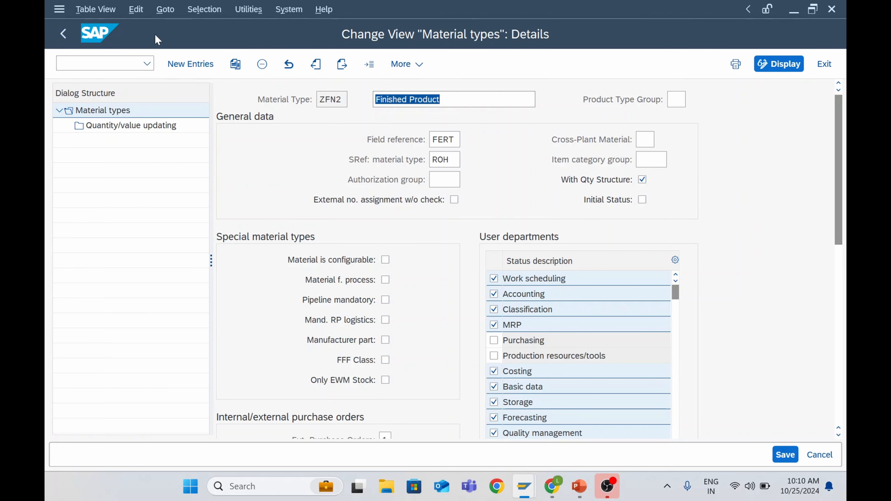
left_click(65, 36)
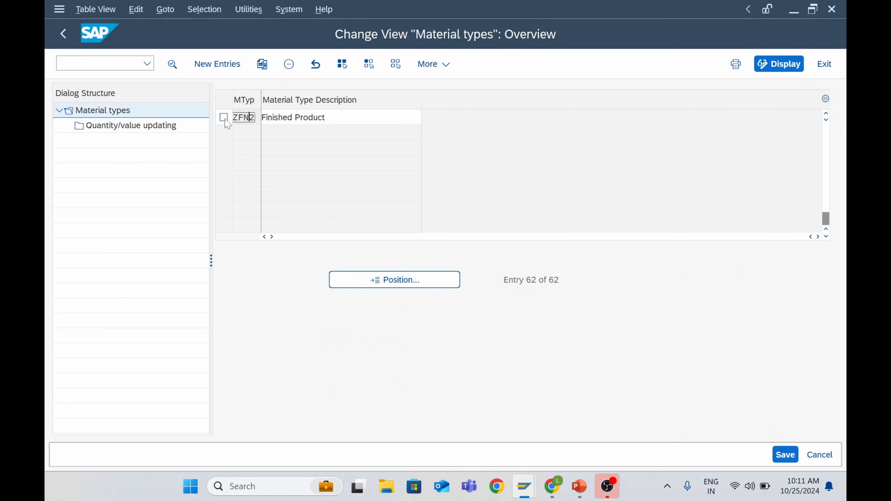
left_click(224, 117)
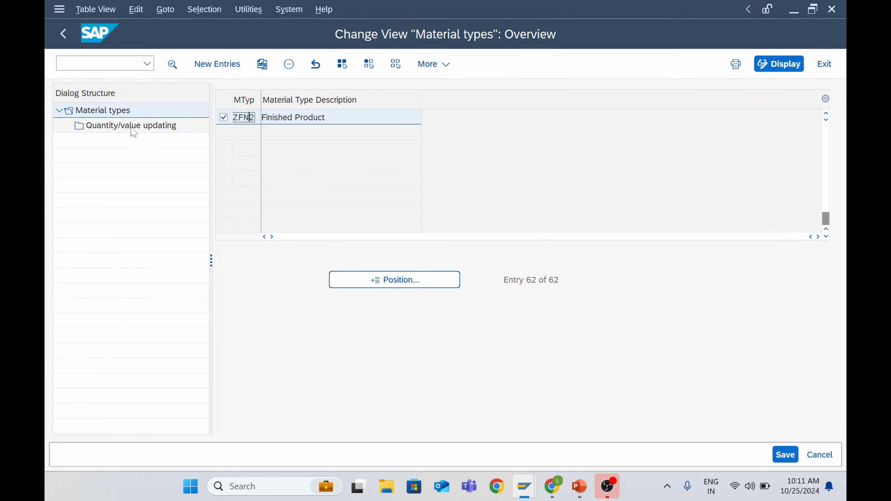
double_click(123, 127)
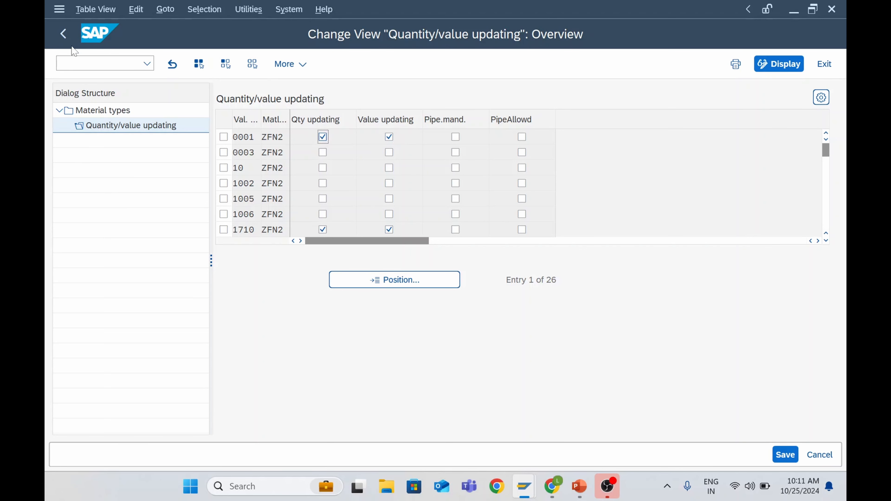
left_click(63, 34)
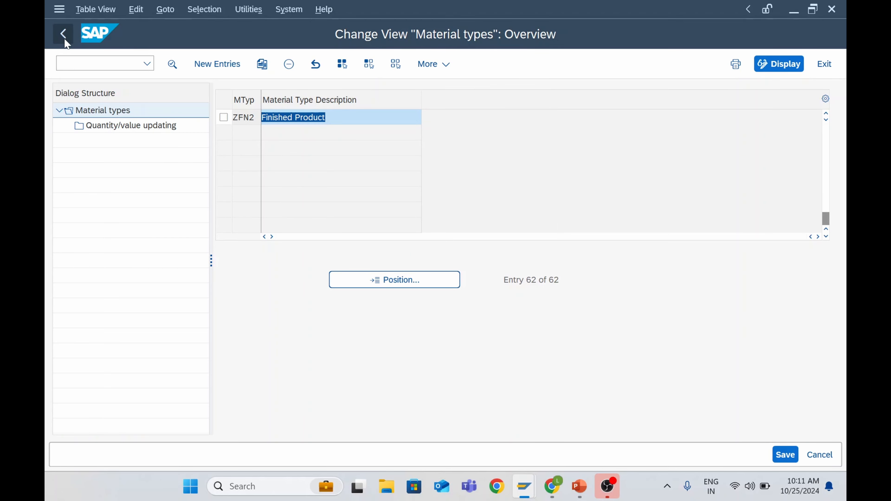
Leave the material types configuration and start transaction OMS2 again from SAP Easy Access
left_click(63, 40)
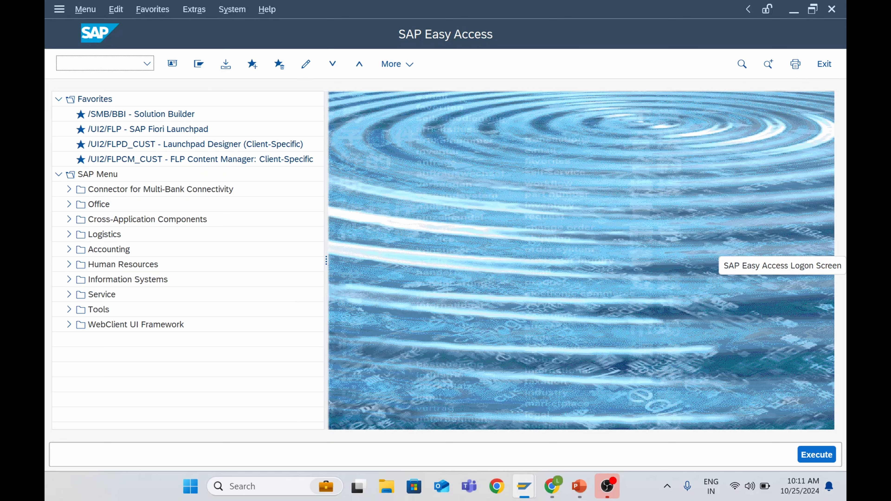
type("OM2")
key("Return")
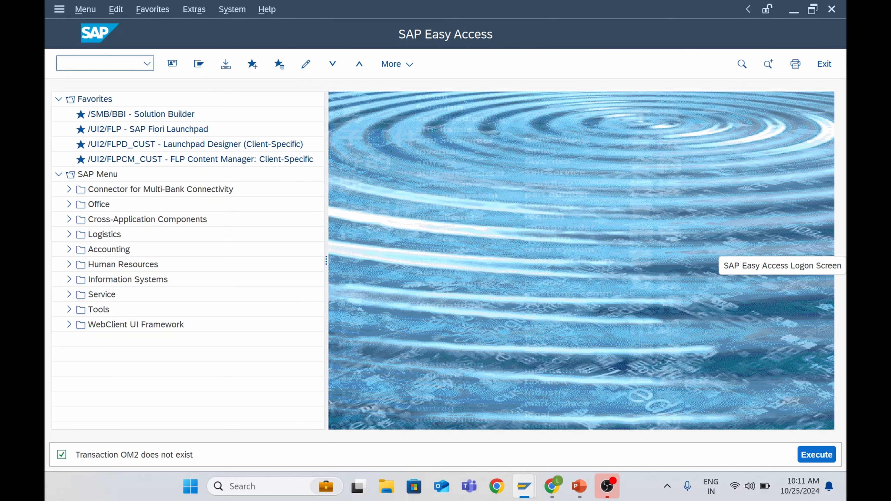
type("OMS")
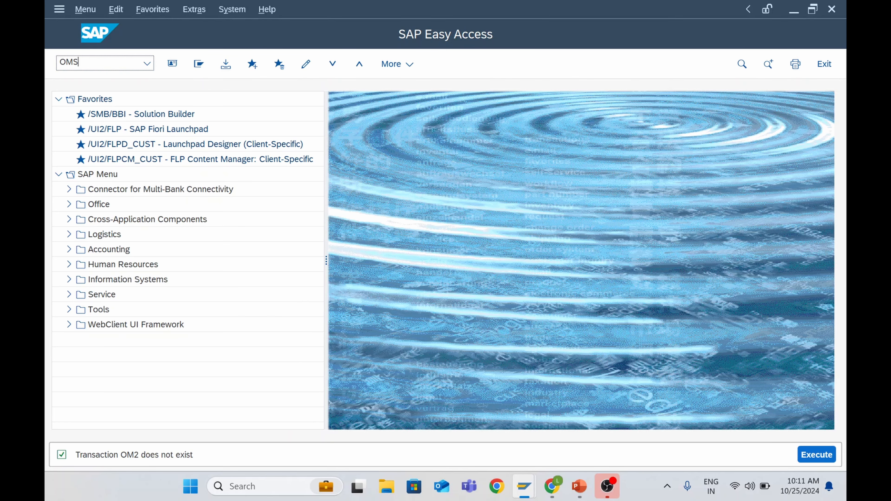
key("Return")
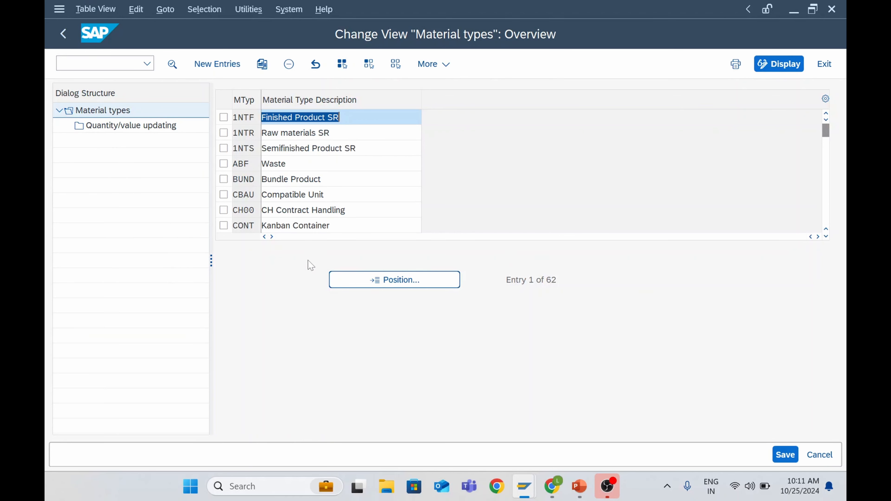
Find material type ROH (Raw materials) and copy it to a new material type ZROH
left_click(367, 280)
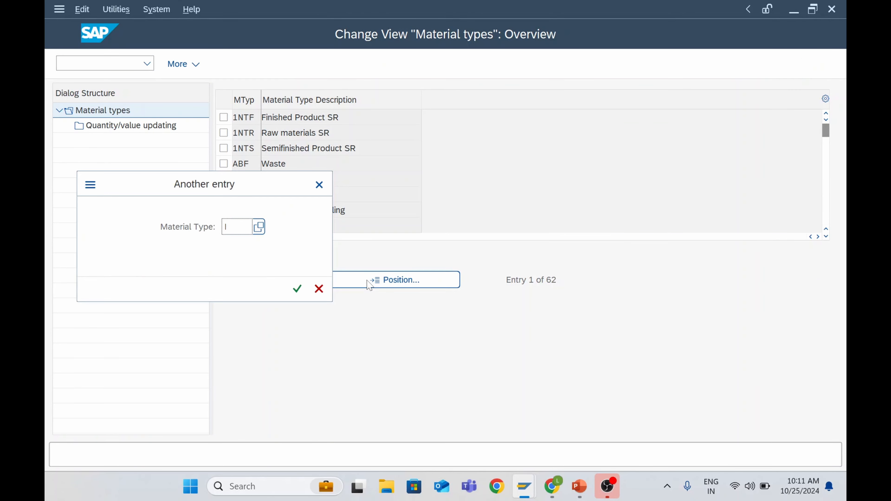
type("ROH")
key("Return")
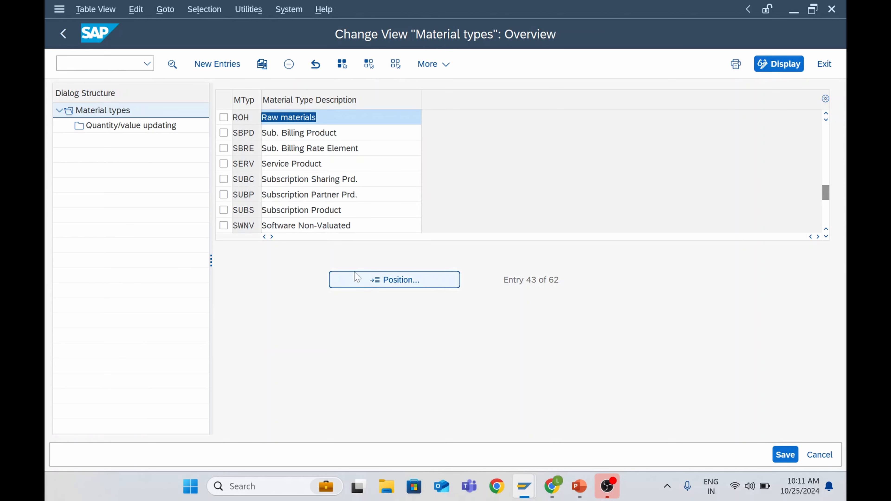
left_click(224, 118)
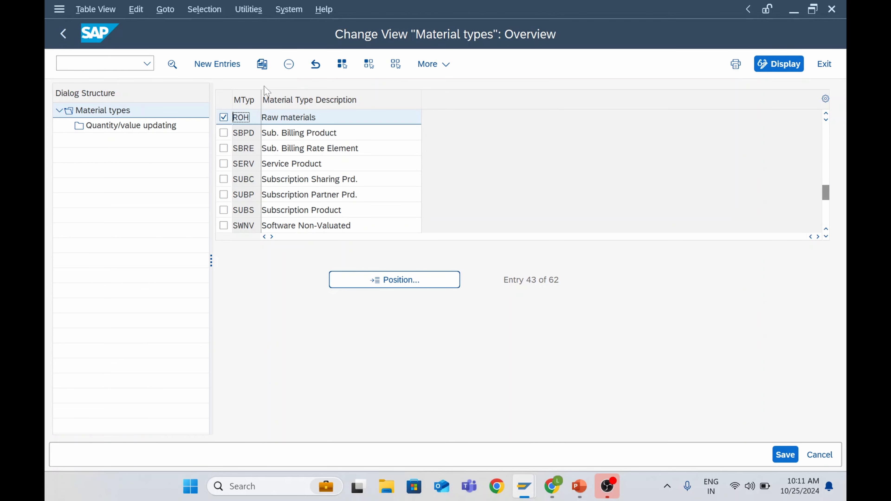
left_click(264, 66)
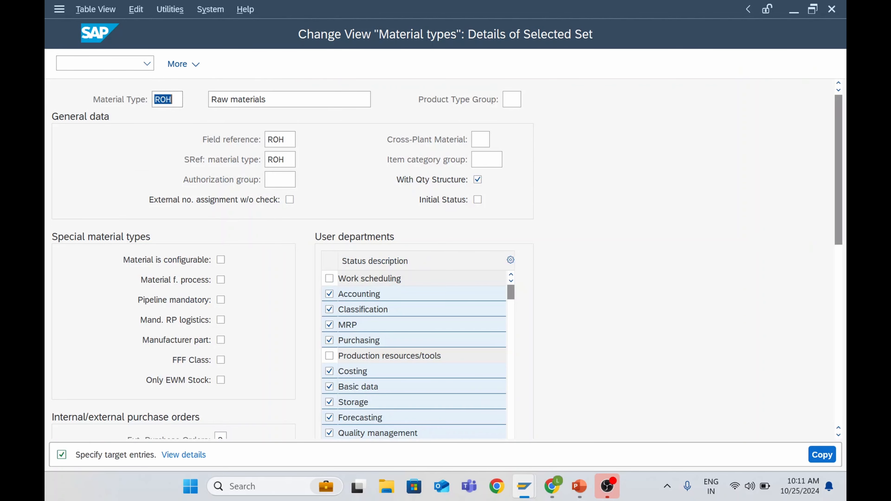
left_click(176, 100)
left_click(156, 99)
type("Z")
left_click(823, 456)
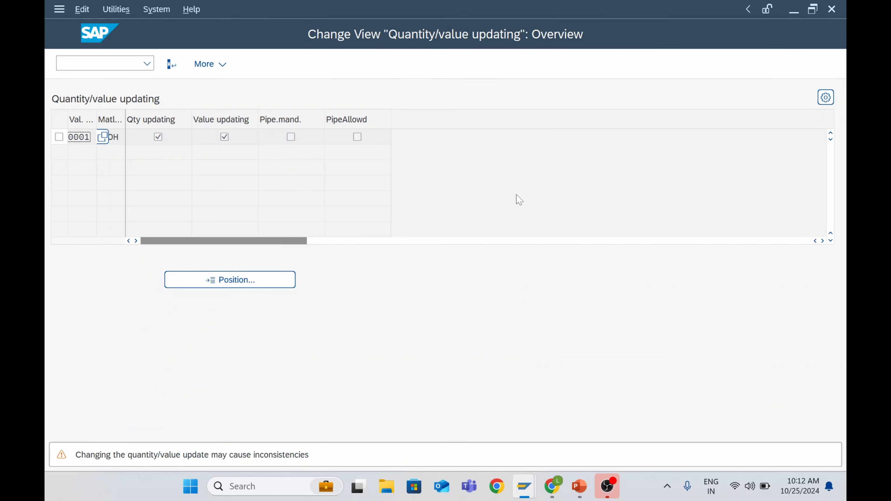
Accept the quantity/value updating entries for the ROH copy and save ZROH
key("Return")
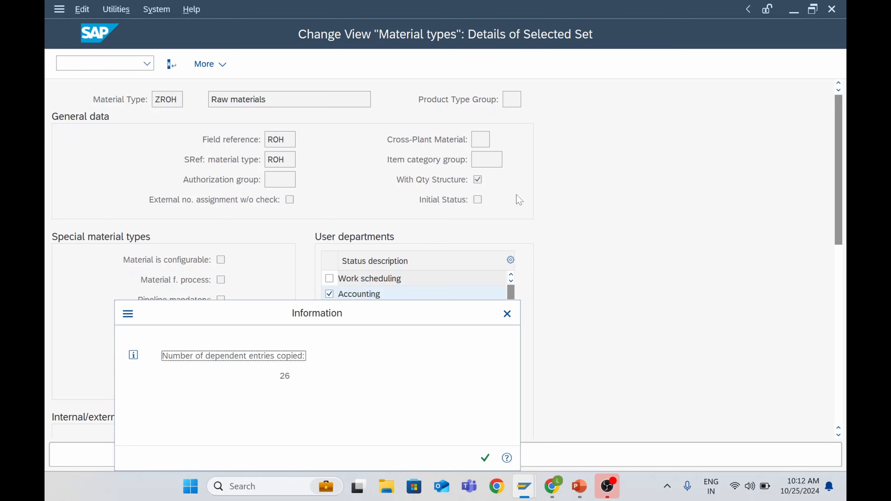
key("Return")
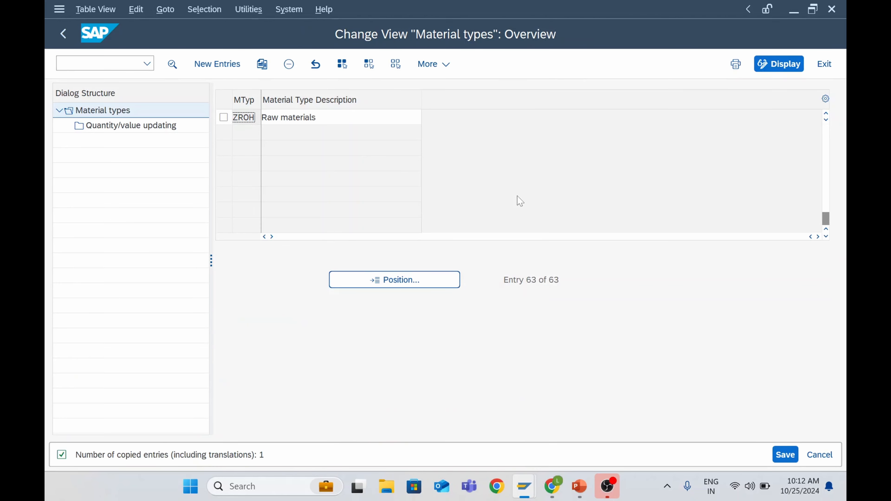
left_click(785, 454)
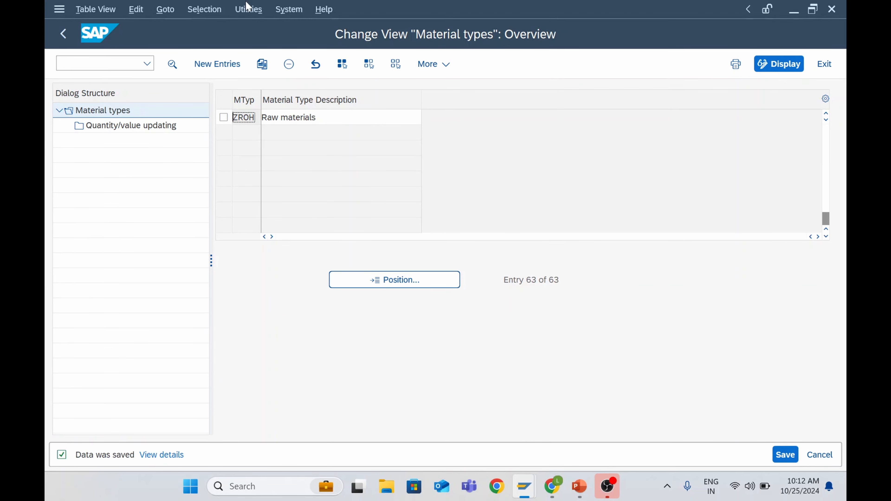
Return to SAP Easy Access, restart transaction OMS2 and locate material type HAWA in the overview
left_click(63, 33)
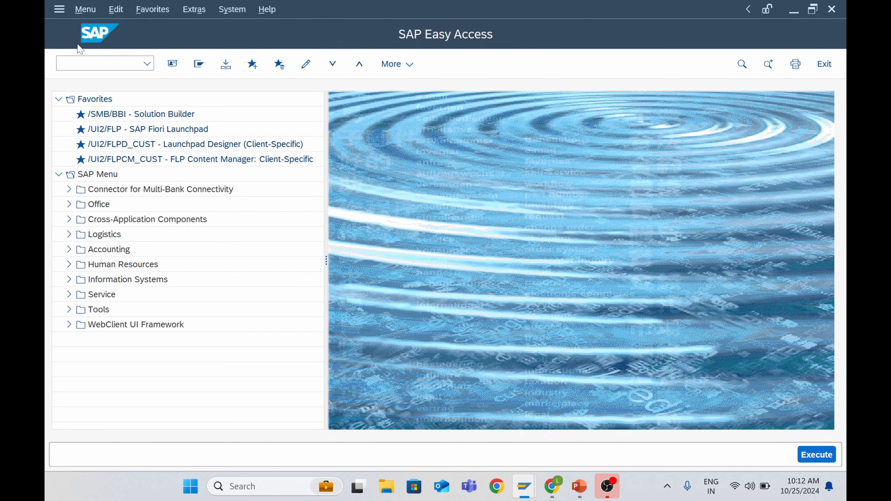
type("OMS2")
key("Return")
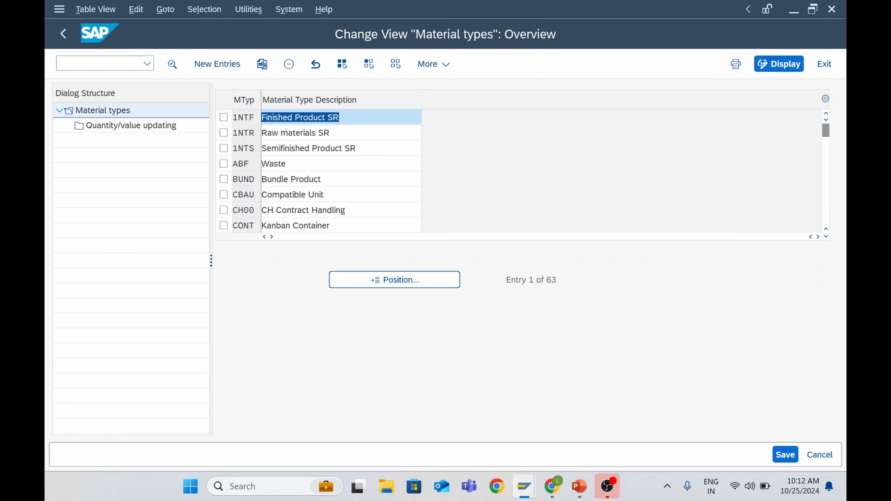
left_click(390, 285)
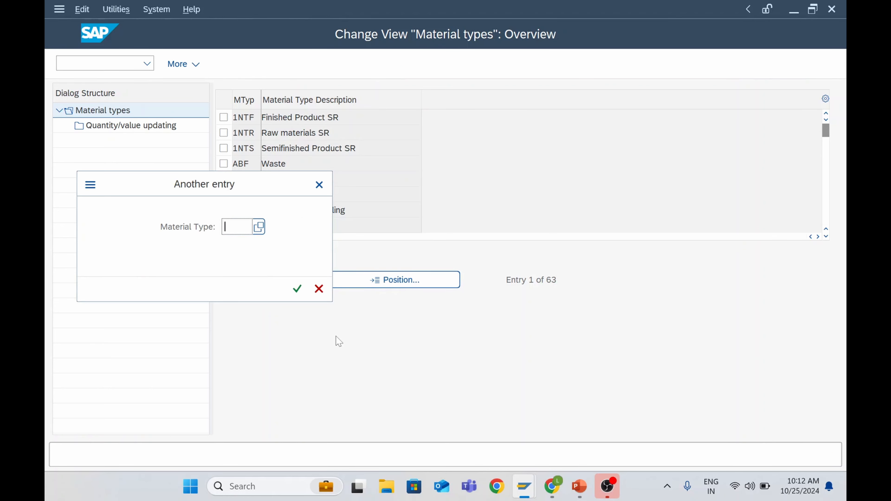
type("HAWA")
key("Return")
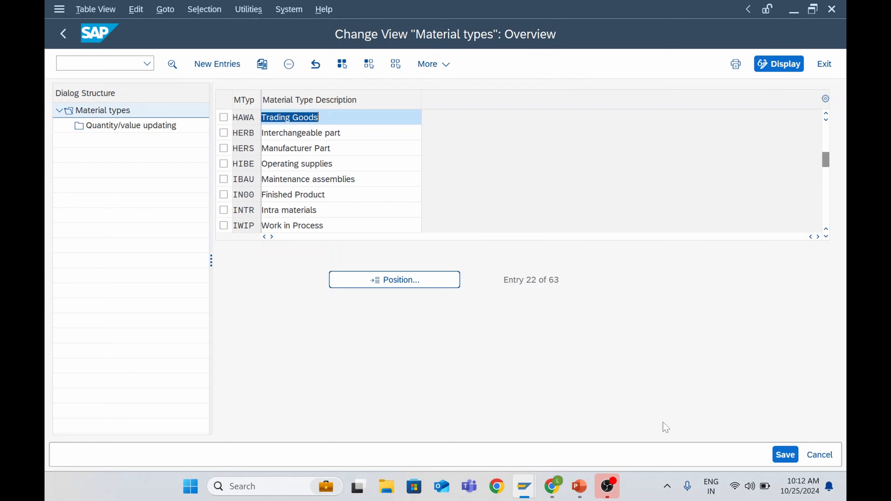
key("Up")
key("Up")
key("Up")
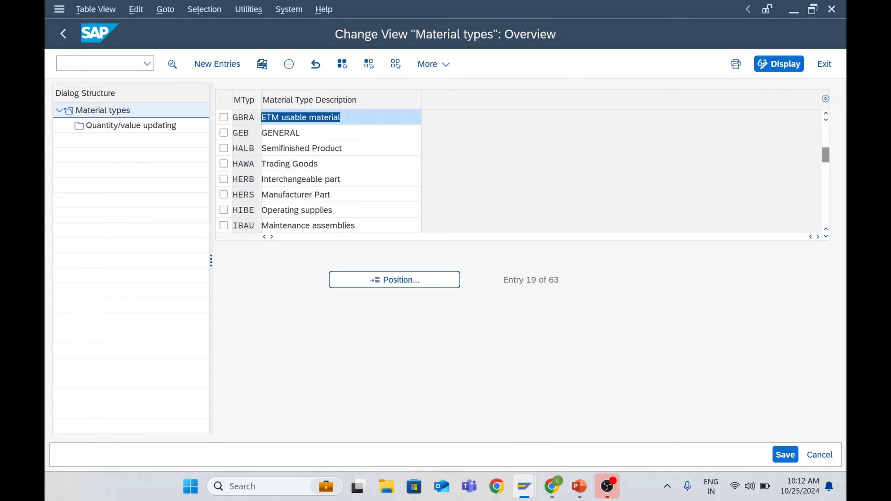
key("Down")
key("Down")
key("Down")
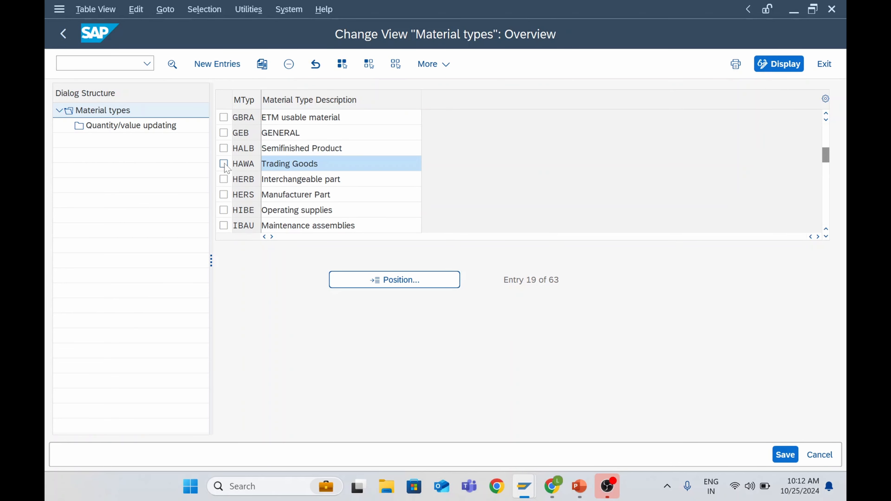
Copy the trading goods material type HAWA to a new material type ZHAW
left_click(224, 164)
left_click(260, 65)
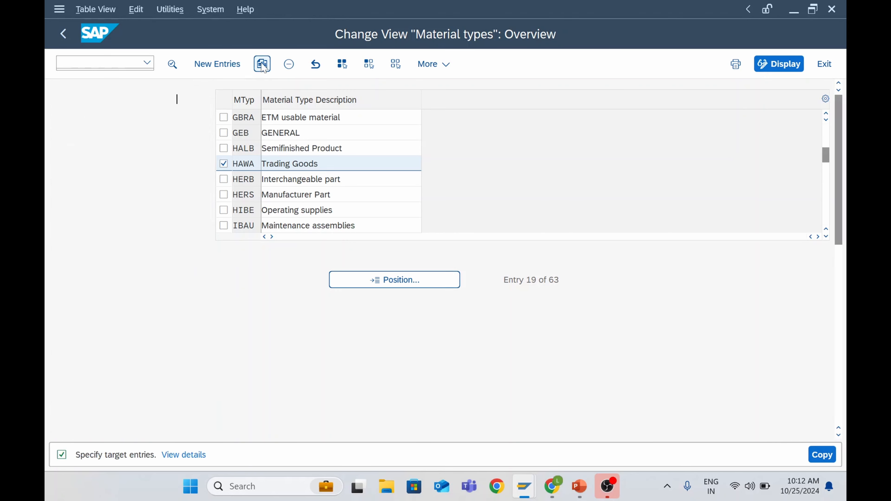
left_click(166, 99)
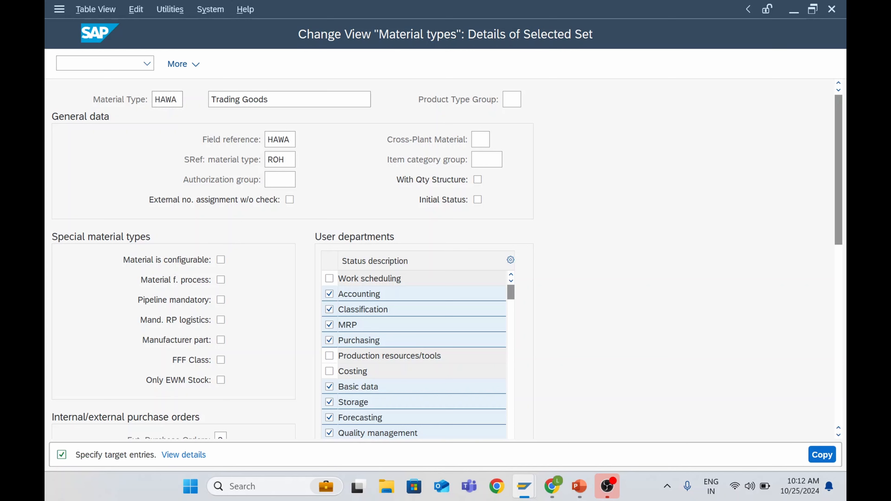
key("BackSpace")
key("Home")
type("Z")
key("Tab")
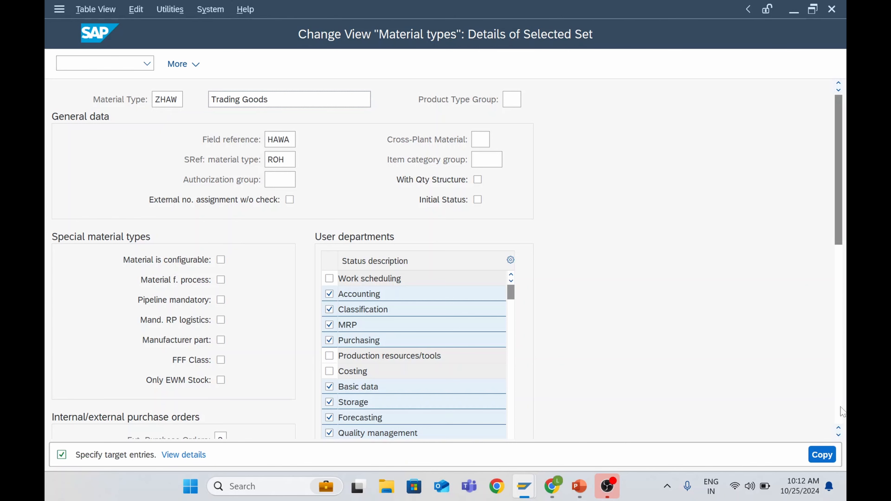
left_click(822, 454)
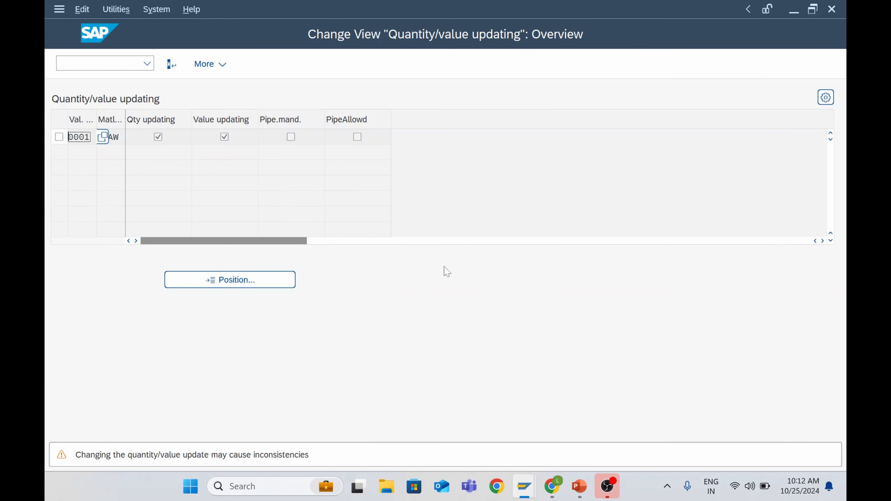
Accept the dependent quantity/value updating entries, save ZHAW and return to SAP Easy Access
key("Return")
key("Return")
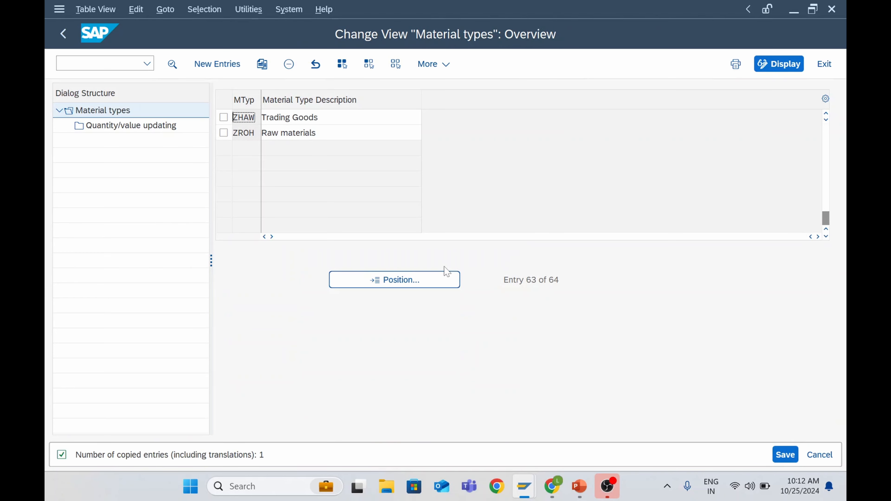
left_click(782, 456)
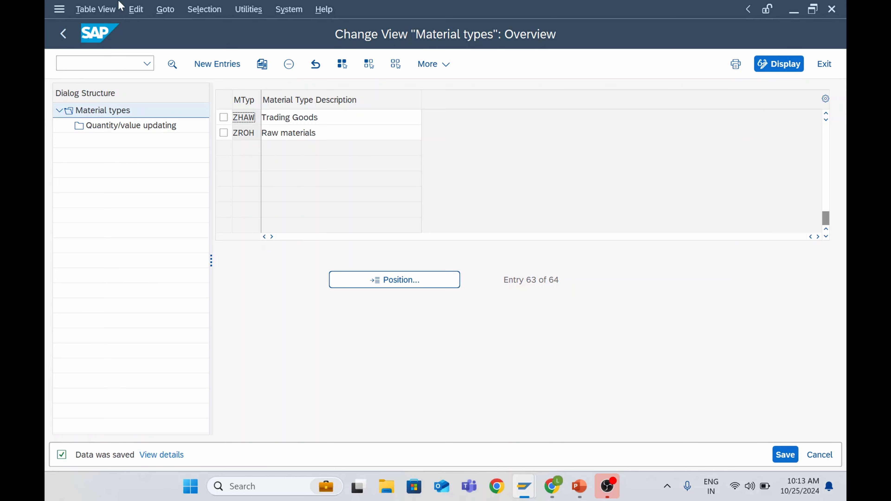
left_click(65, 35)
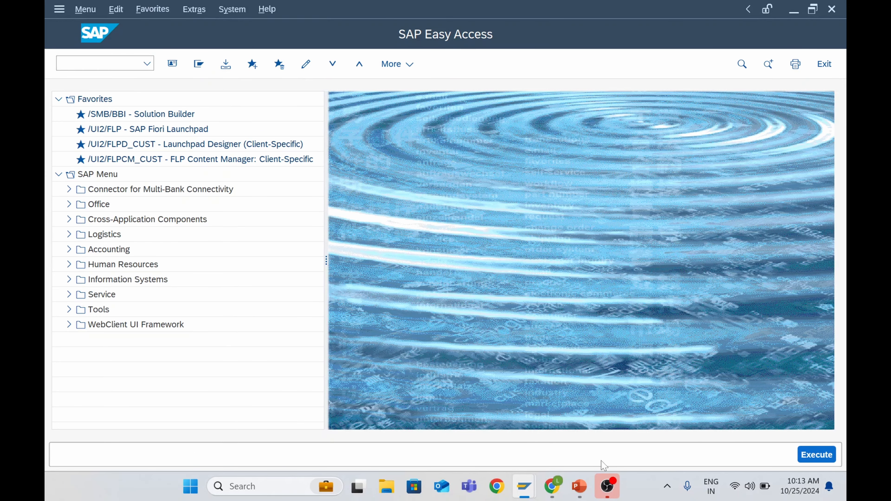
Switch to the SAP MM lesson in Chrome and review the material types, OMS2 configuration and MMNR number range sections
mouse_move(552, 491)
left_click(502, 382)
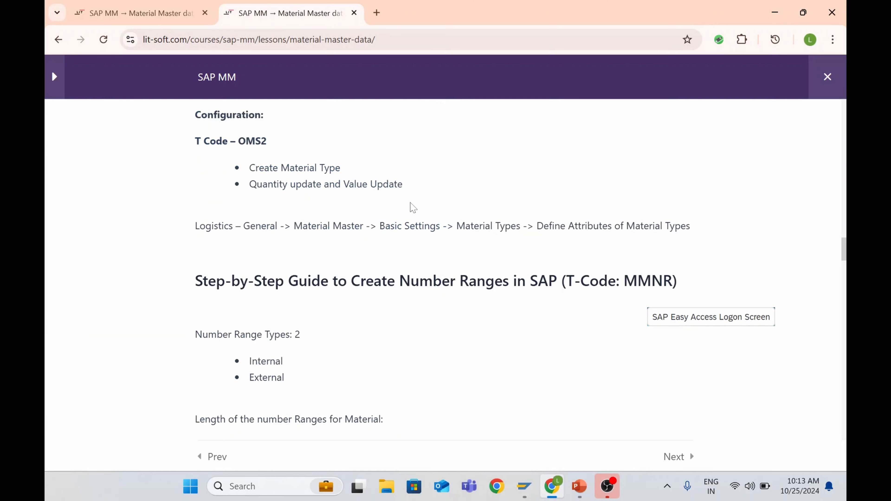
scroll(332, 260, "down", 1)
scroll(297, 276, "up", 5)
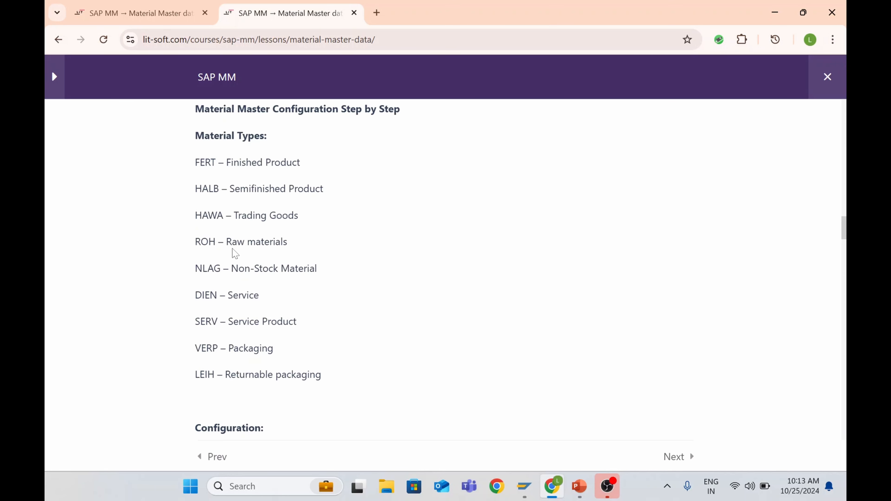
scroll(232, 265, "down", 6)
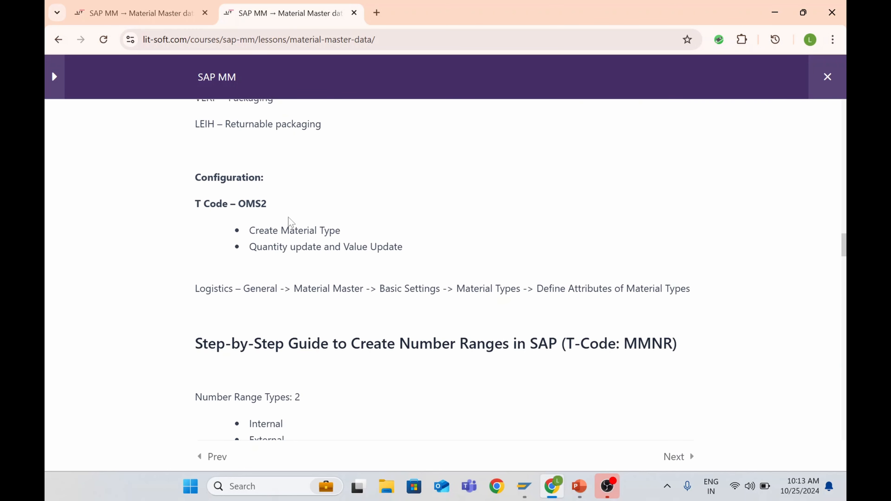
scroll(288, 249, "down", 2)
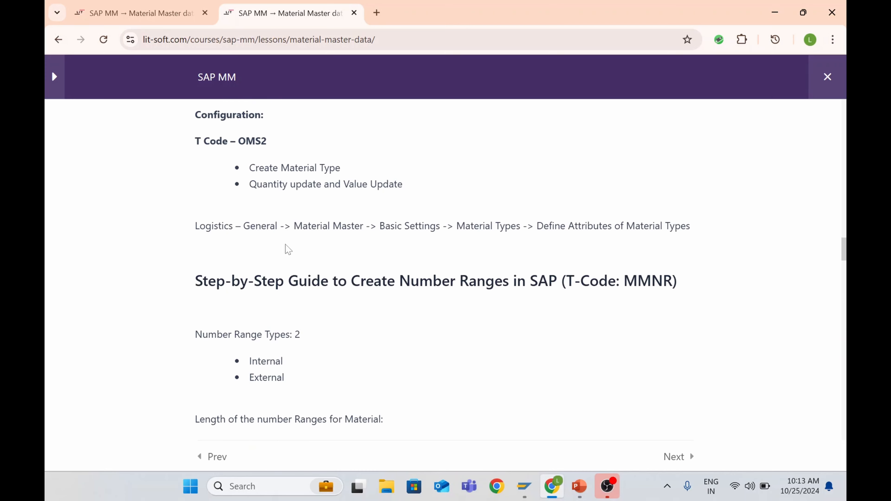
scroll(318, 268, "down", 4)
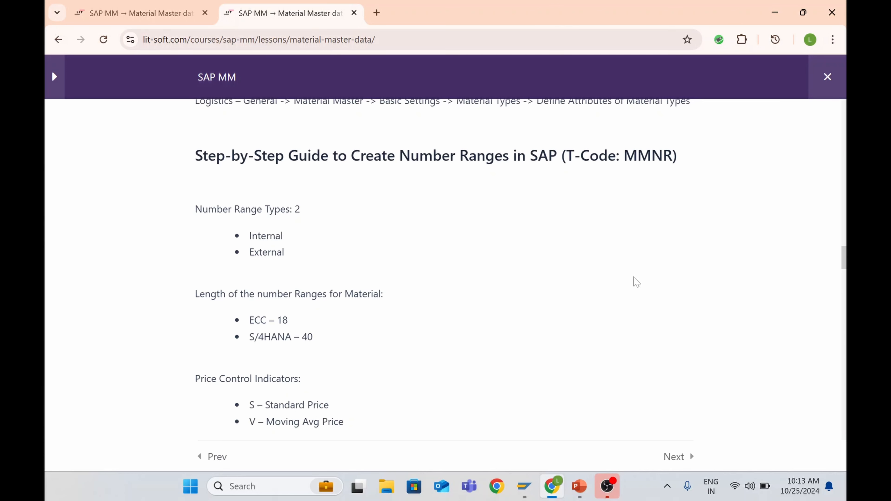
Switch to the SAP Display IMG window, run Define Number Ranges for Each Material Type and display the MATERIALNR intervals
mouse_move(526, 488)
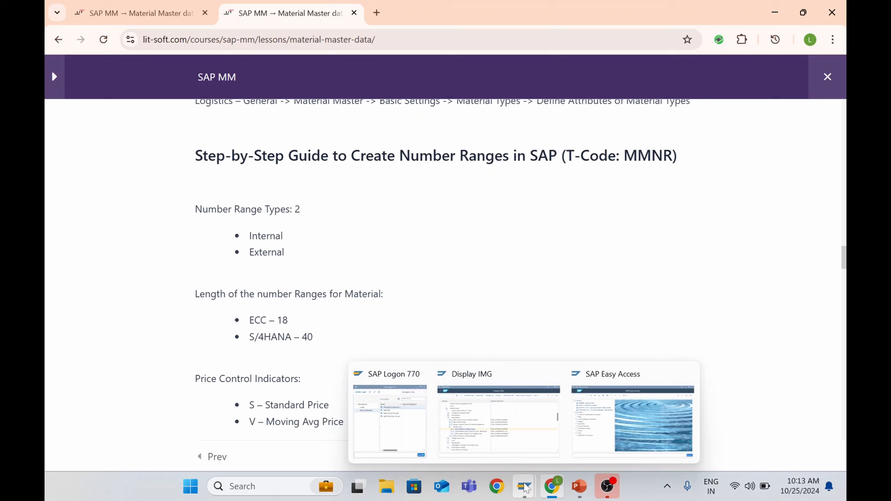
left_click(512, 437)
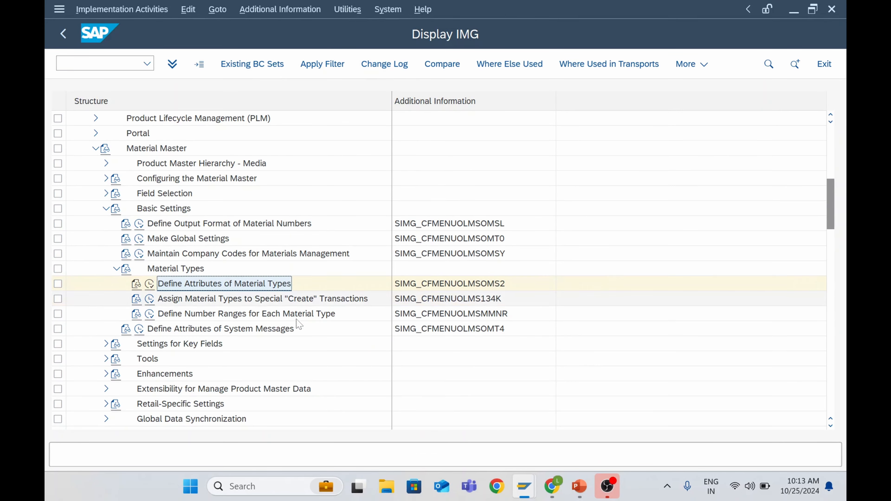
left_click(215, 314)
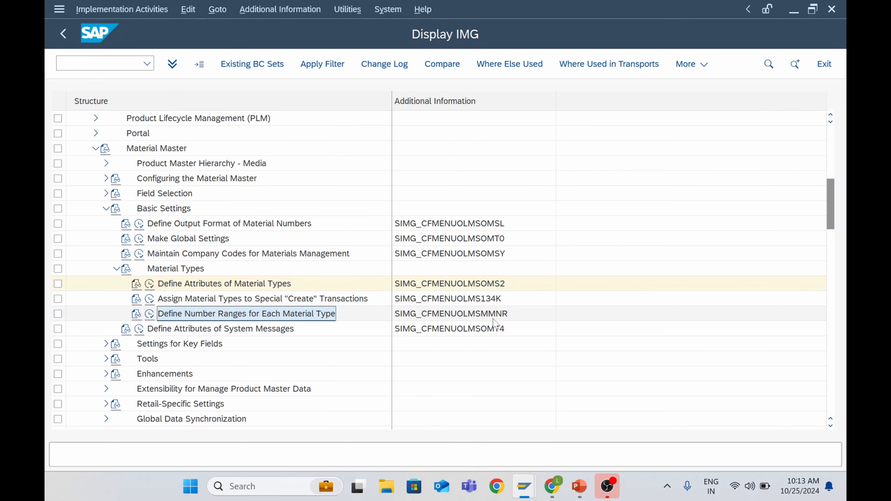
left_click(150, 314)
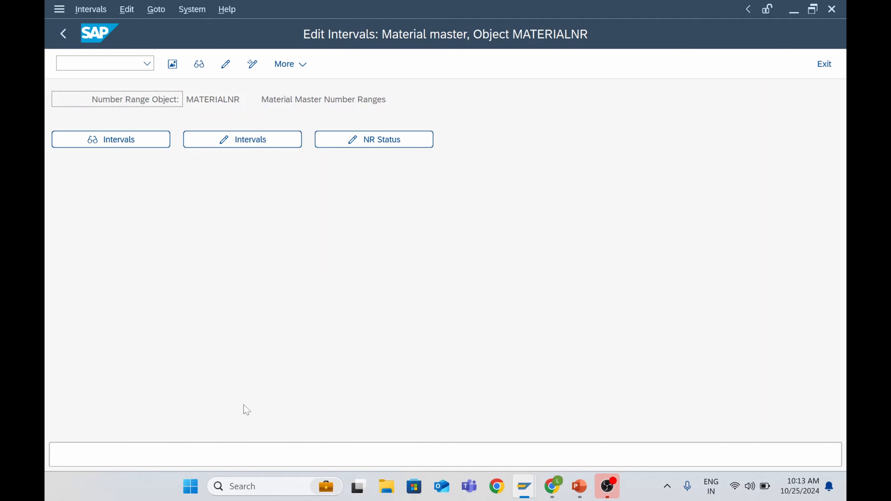
left_click(121, 144)
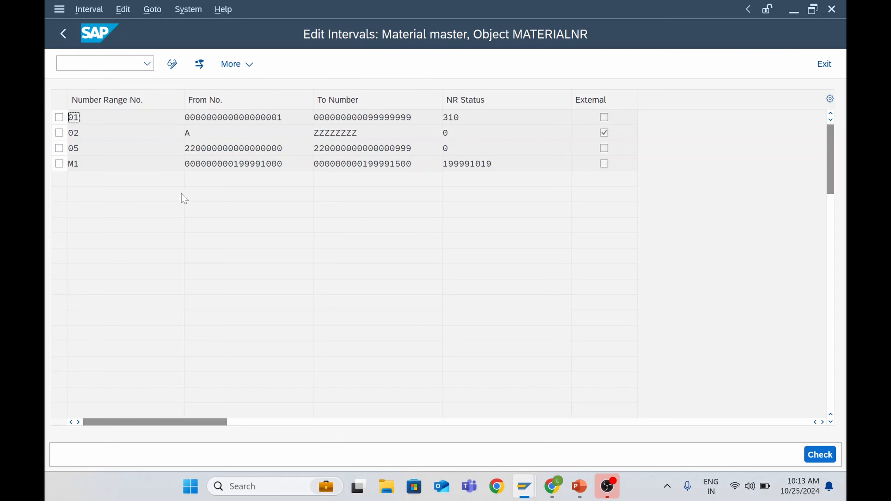
Examine the from and to numbers of the material master intervals M1, 02, 01 and 05
left_click(401, 164)
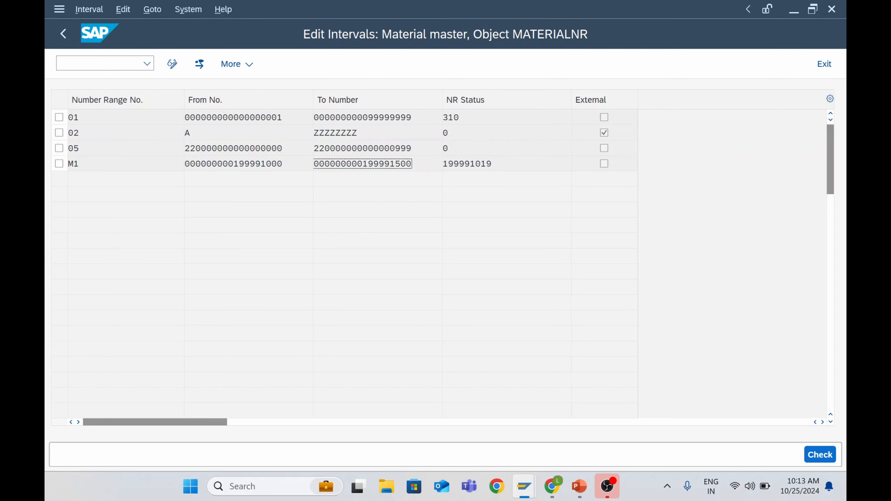
left_click(188, 133)
left_click(346, 133)
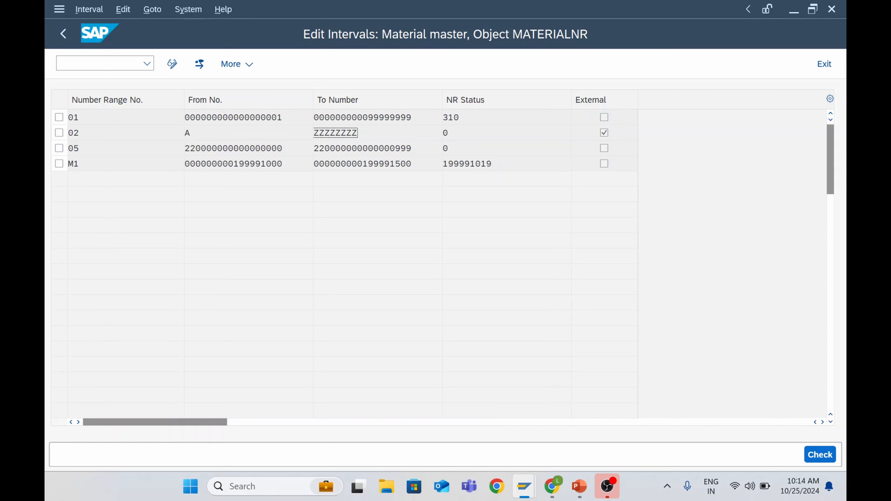
left_click(234, 117)
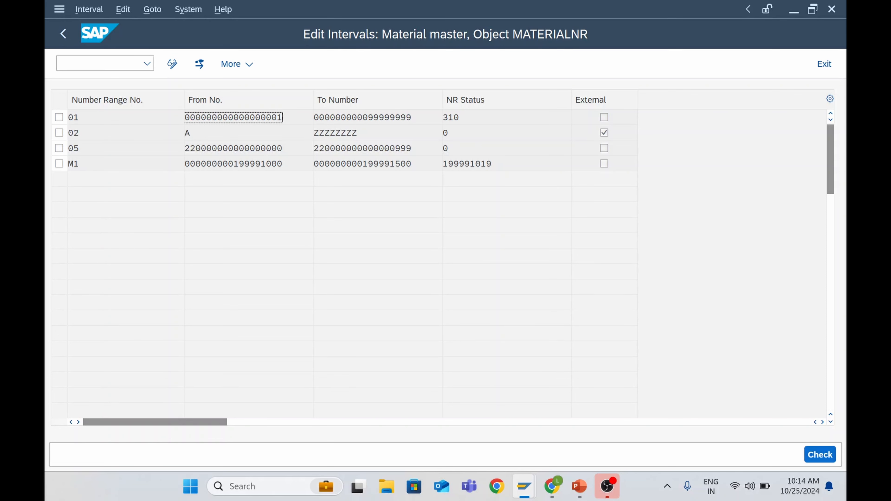
left_click(245, 148)
left_click(365, 149)
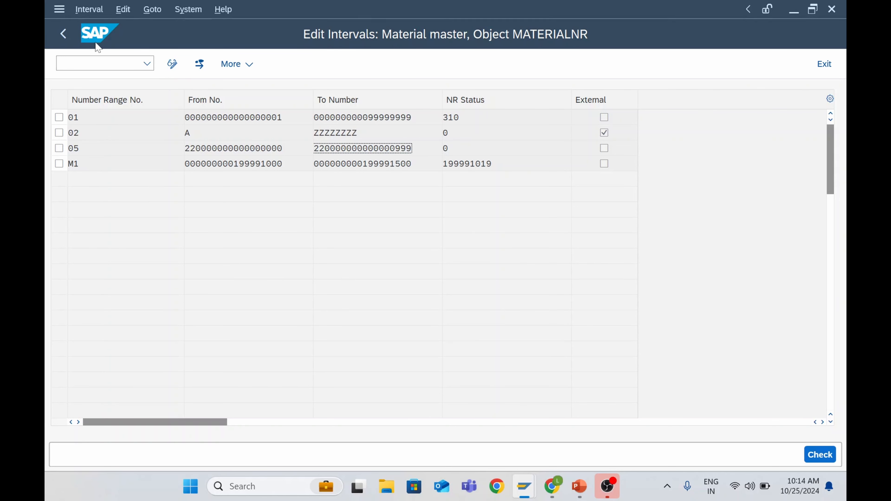
Open the MATERIALNR intervals in change mode, check the to number of interval 02, and return to the number range overview
left_click(66, 35)
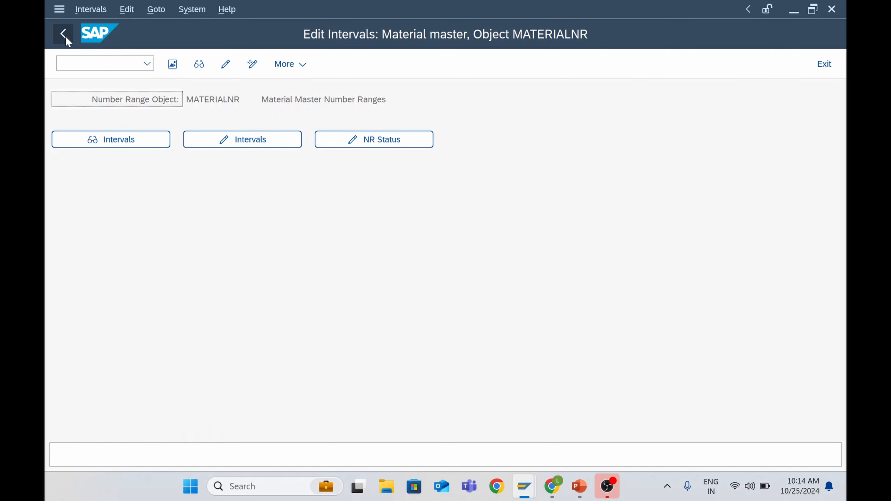
left_click(246, 140)
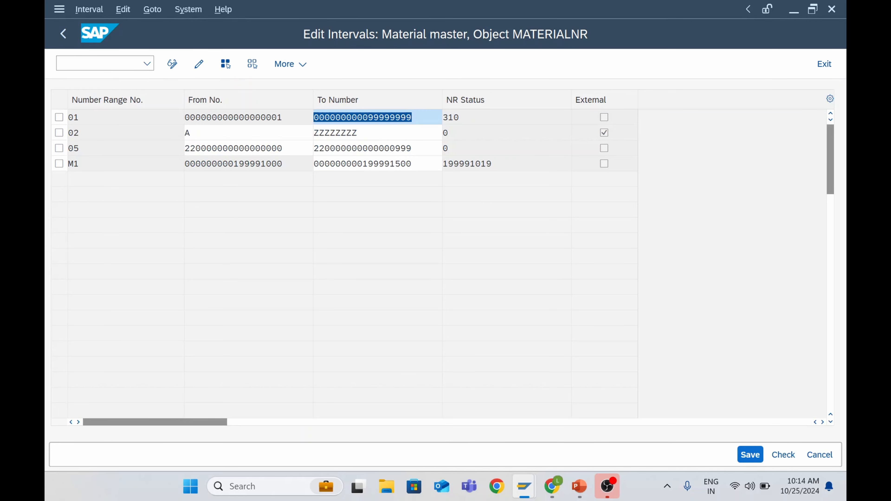
left_click(373, 133)
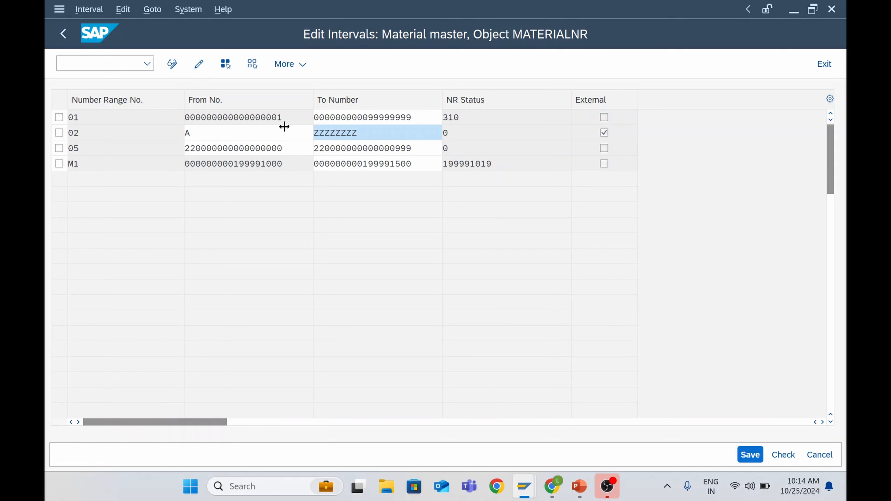
left_click(64, 35)
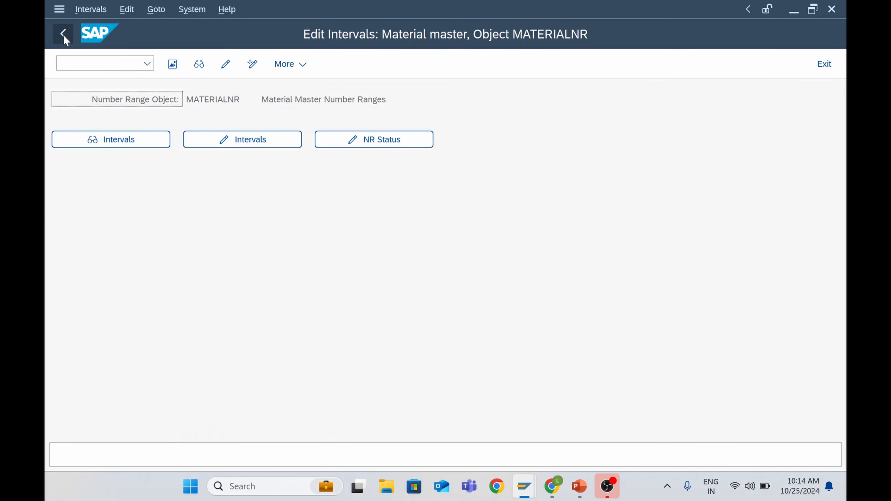
Open the number range status maintenance, examine the NR status of intervals 01 and M1, and return to the overview
left_click(374, 140)
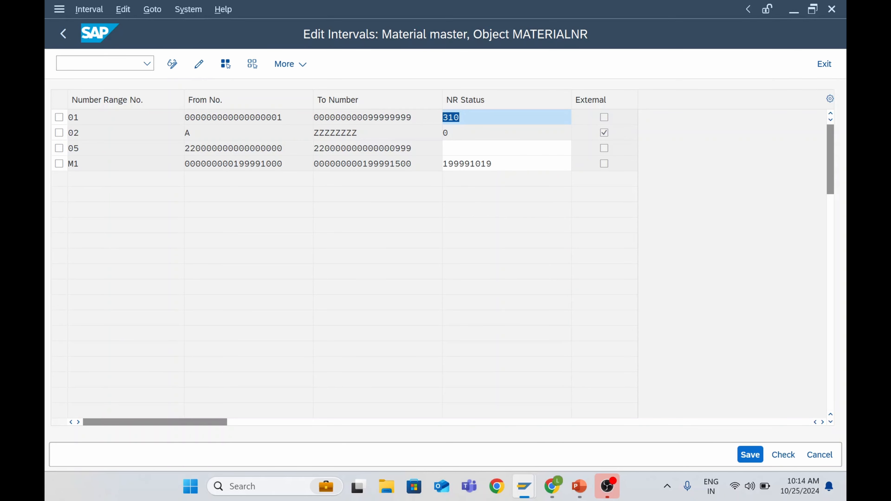
key("shift+Tab")
key("shift+Tab")
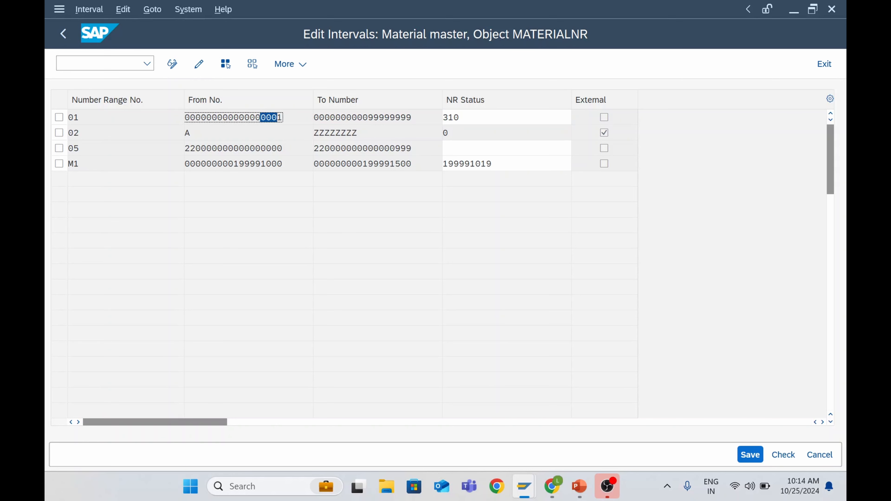
key("Tab")
key("Tab")
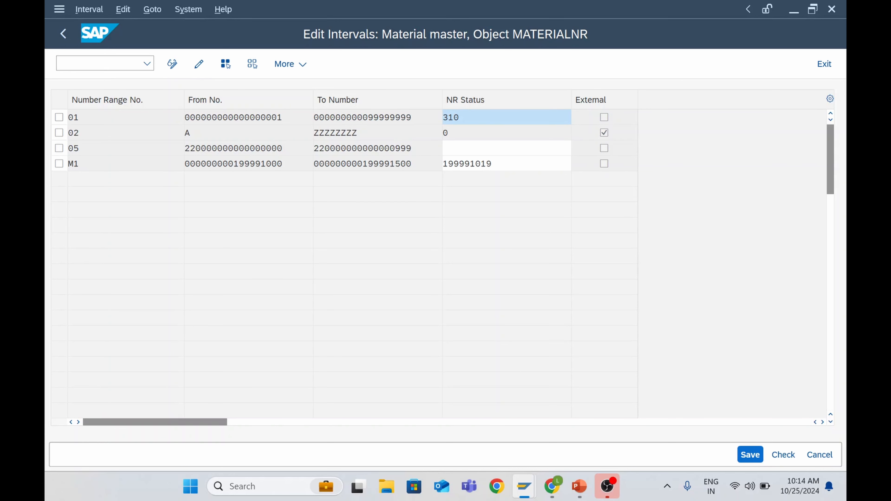
left_click(363, 164)
left_click(492, 164)
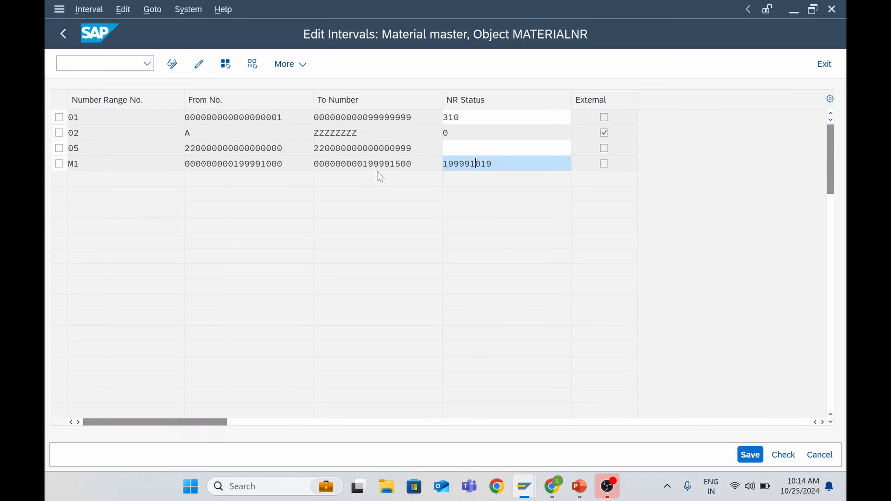
left_click(63, 38)
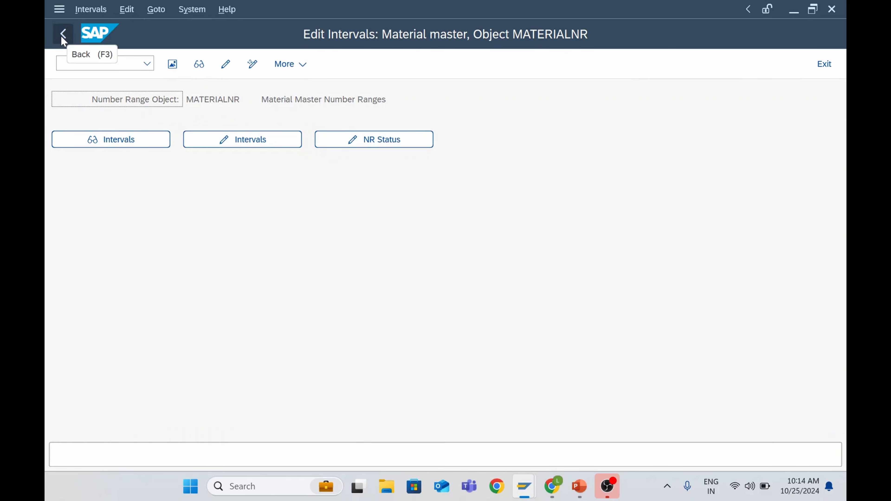
Open the MATERIALNR group overview and review the material types in Group 1, including ZFN2, ZHAW and ZROH
left_click(173, 64)
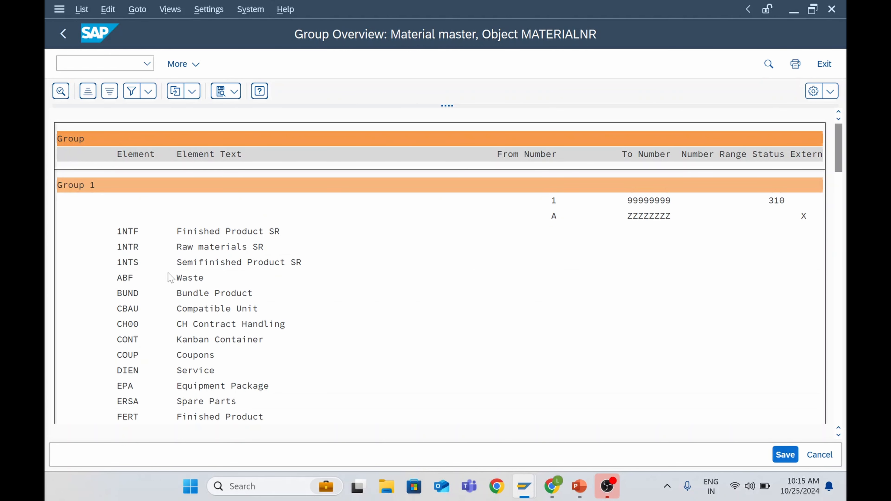
scroll(171, 278, "down", 7)
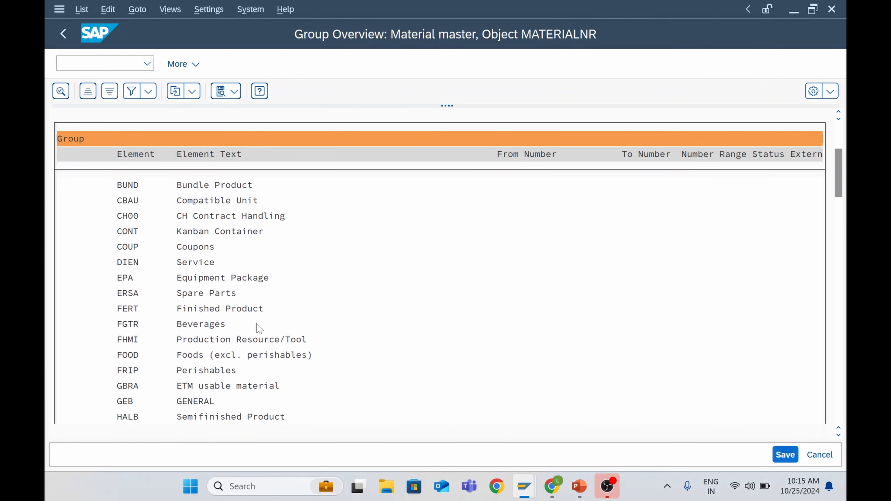
scroll(259, 328, "down", 2)
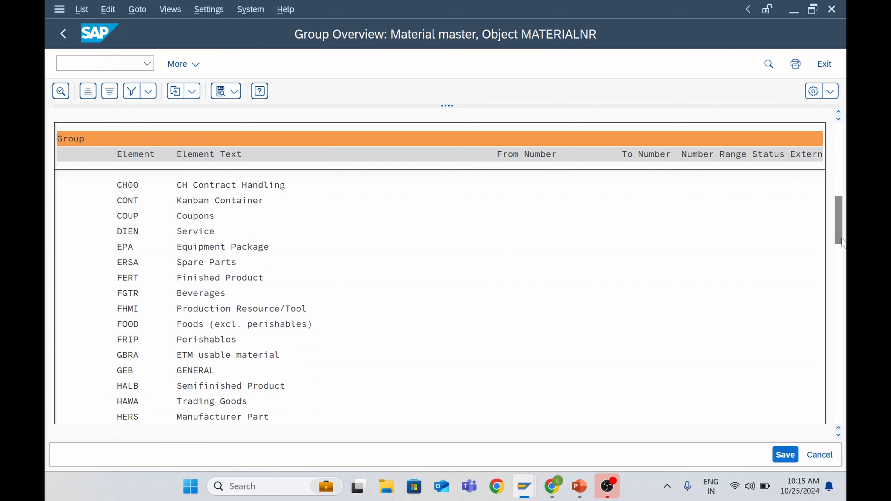
scroll(843, 243, "down", 5)
left_click_drag(839, 231, 842, 329)
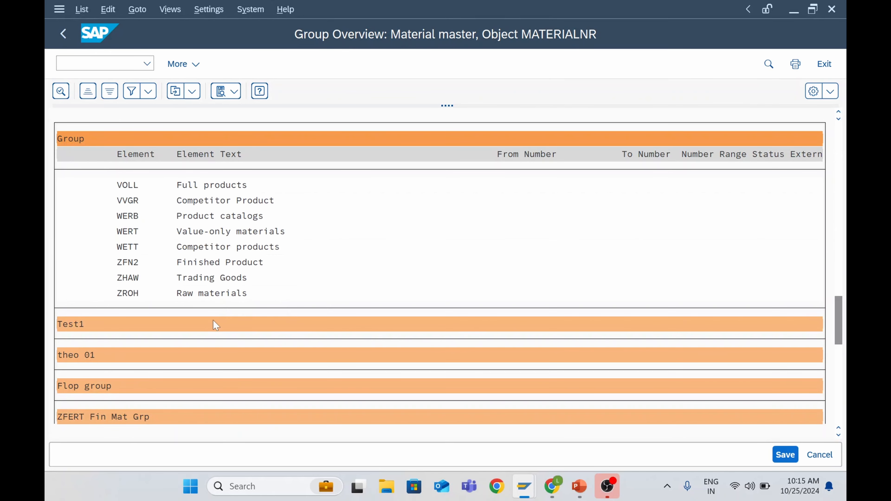
scroll(207, 325, "down", 2)
scroll(192, 326, "down", 5)
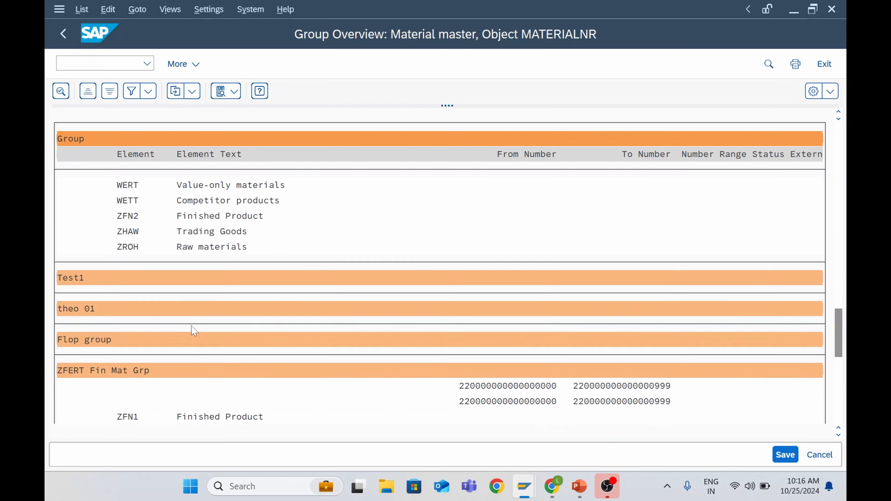
Review the remaining groups from ZFERT Fin Mat Grp to K200 and examine the unassigned element FFFC
scroll(181, 337, "down", 3)
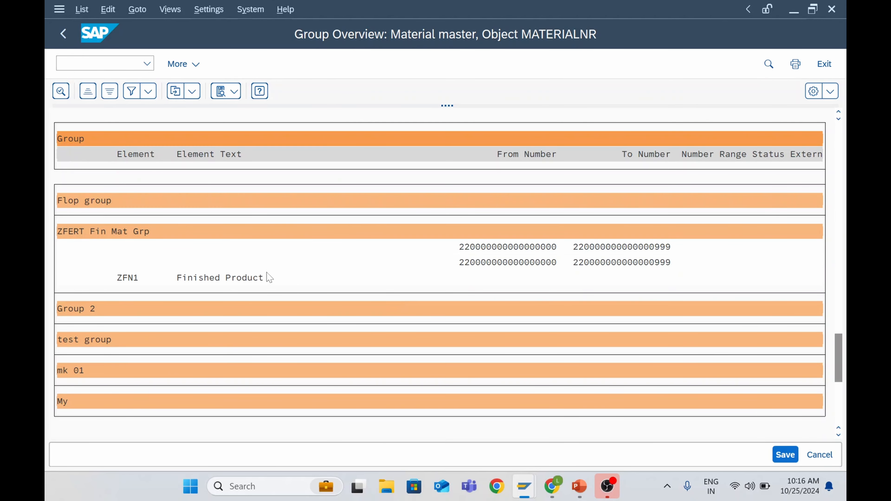
scroll(154, 306, "down", 1)
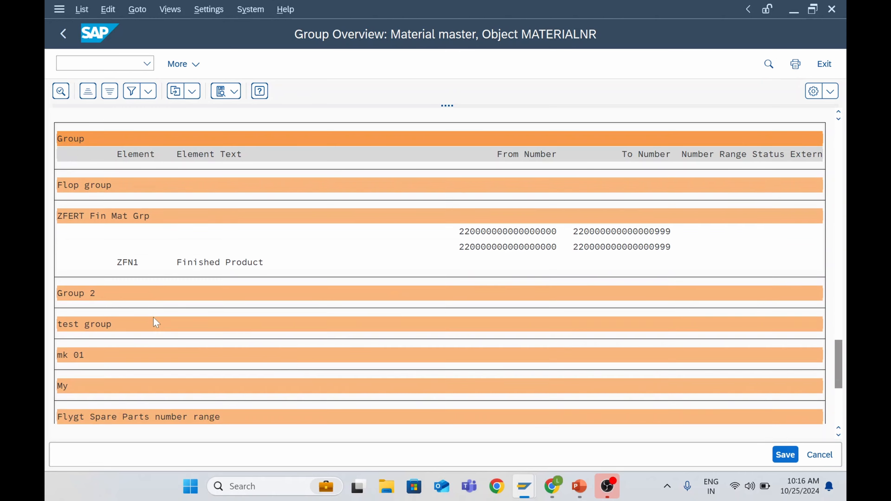
scroll(156, 322, "down", 5)
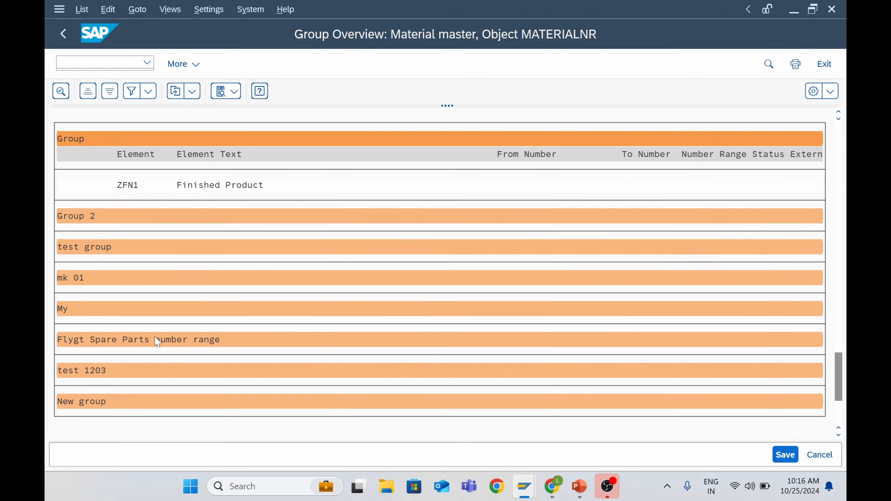
scroll(155, 337, "down", 2)
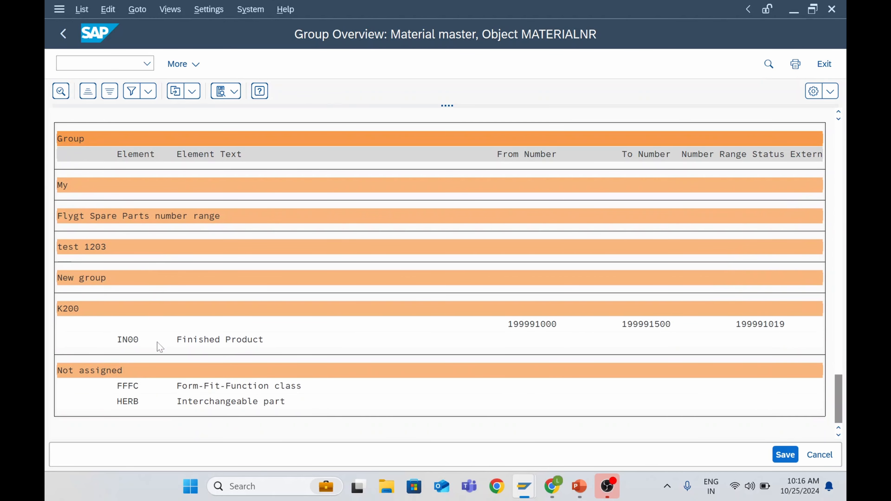
left_click(126, 386)
left_click(131, 387)
left_click(126, 387)
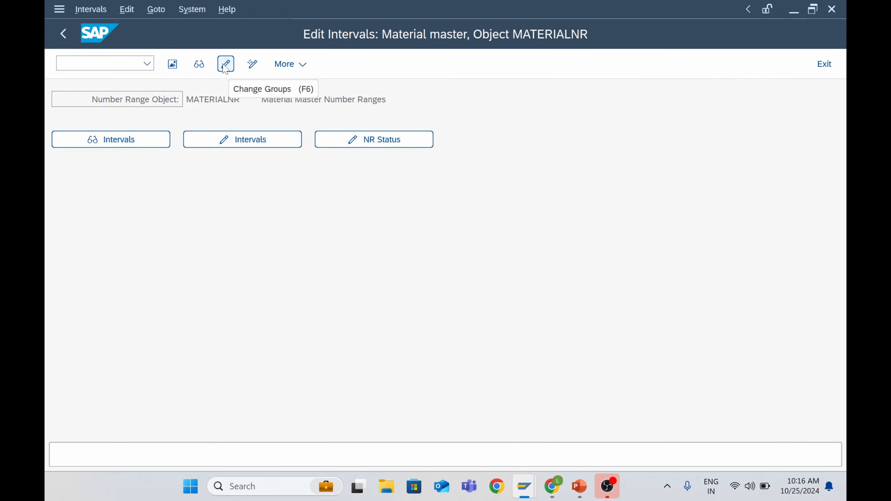
Open group maintenance for MATERIALNR and review the non-assigned elements and the Group 1 material types through ZROH
left_click(224, 67)
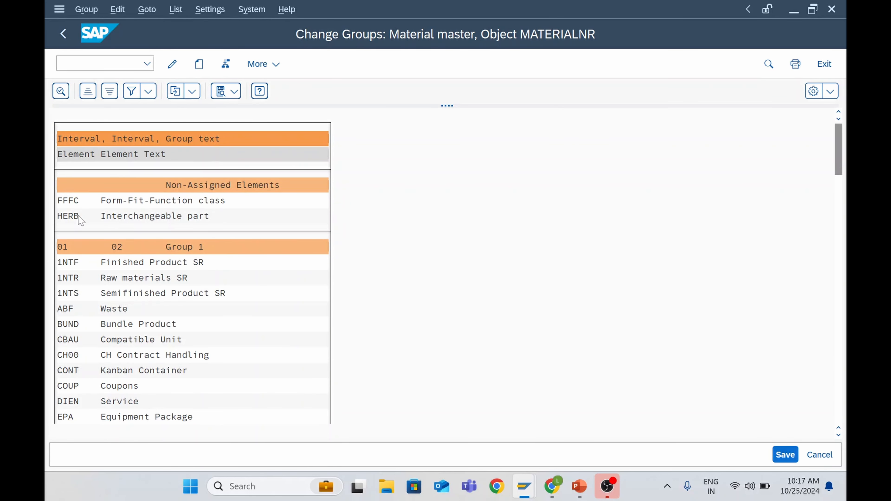
scroll(148, 361, "down", 3)
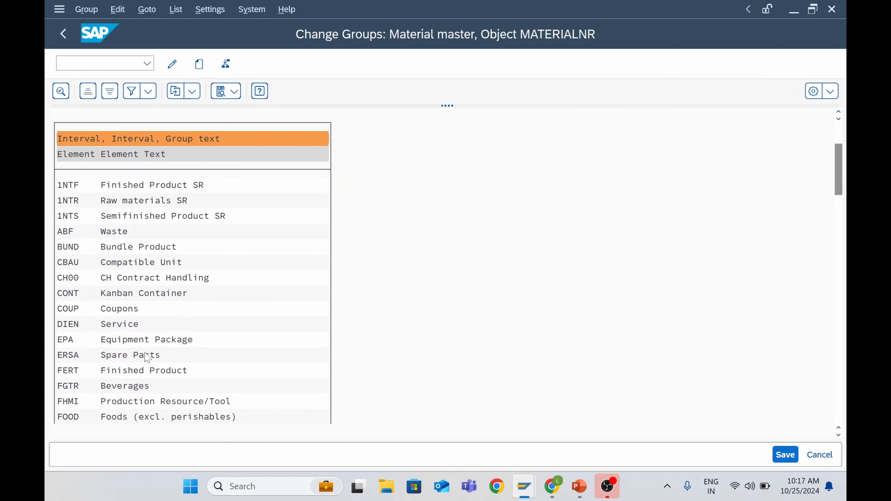
scroll(146, 364, "down", 5)
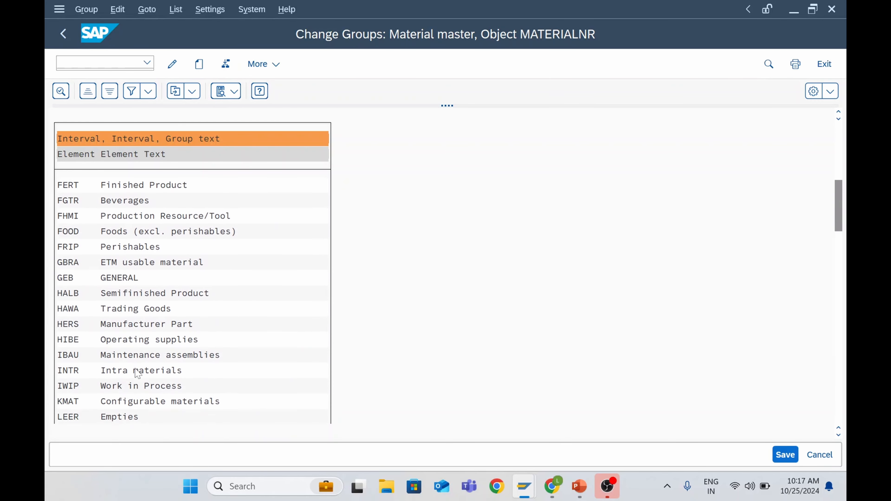
scroll(133, 371, "down", 5)
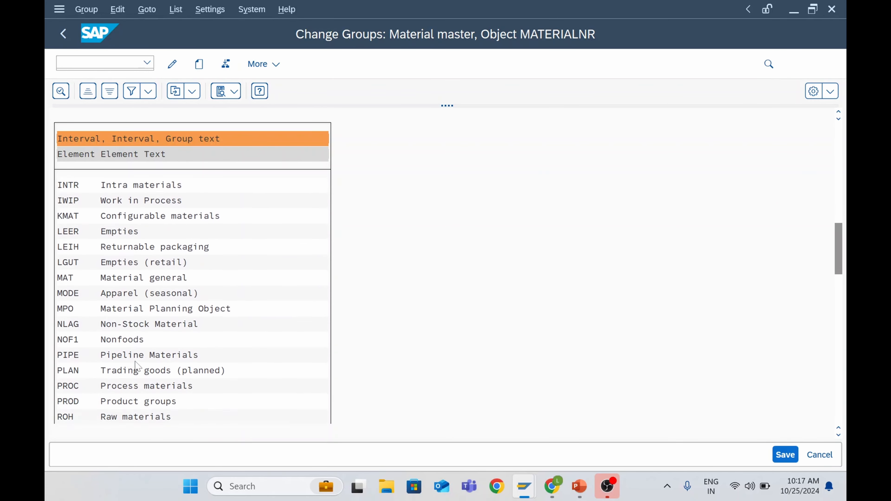
scroll(137, 367, "down", 5)
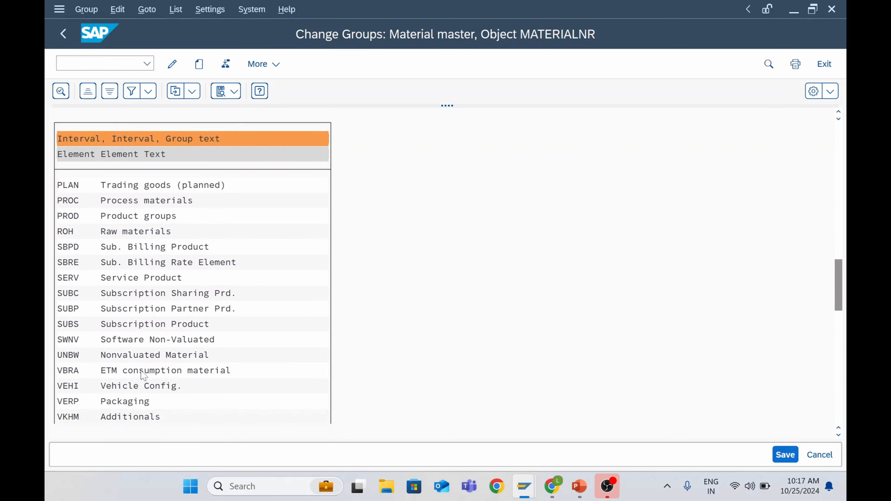
scroll(148, 377, "down", 5)
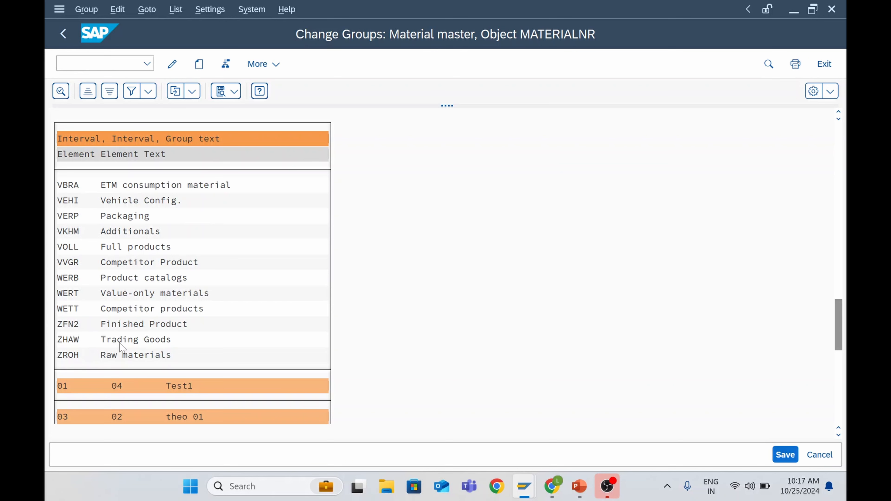
scroll(114, 321, "down", 2)
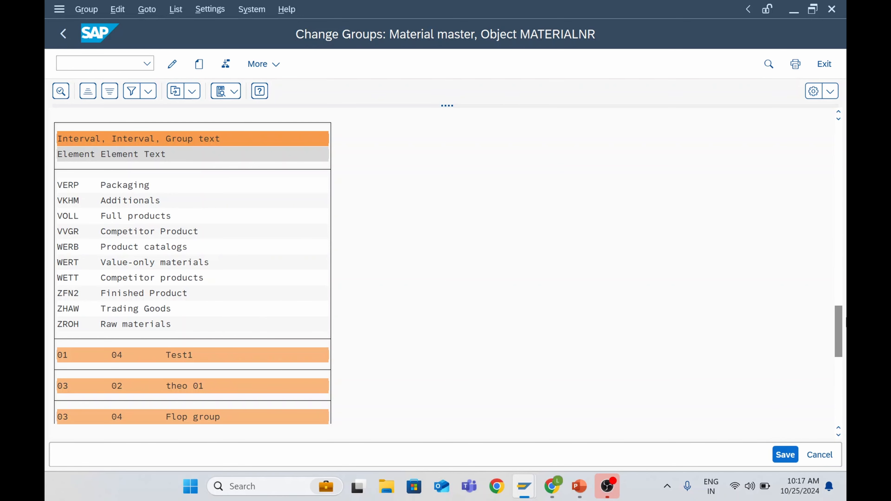
Check the interval numbers in the Group 1 heading and find ZFN2, ZHAW and ZROH among its elements
left_click_drag(839, 332, 839, 159)
scroll(160, 264, "up", 2)
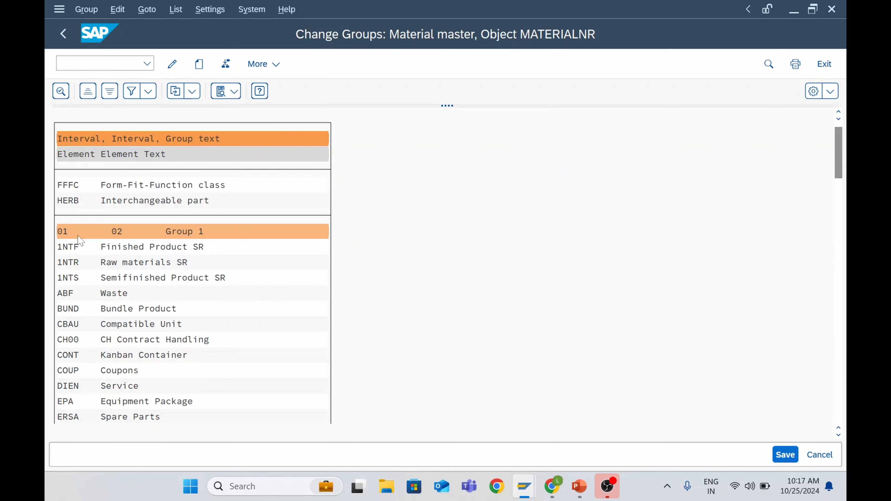
left_click_drag(837, 171, 838, 331)
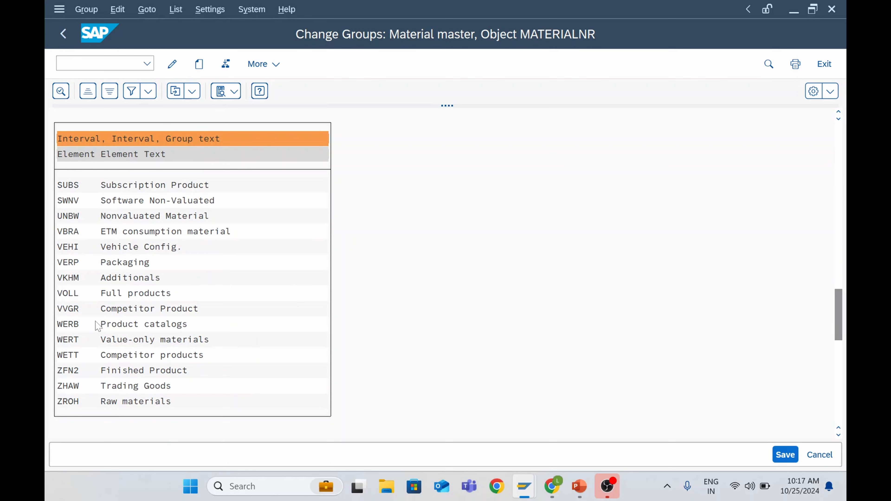
scroll(94, 321, "down", 1)
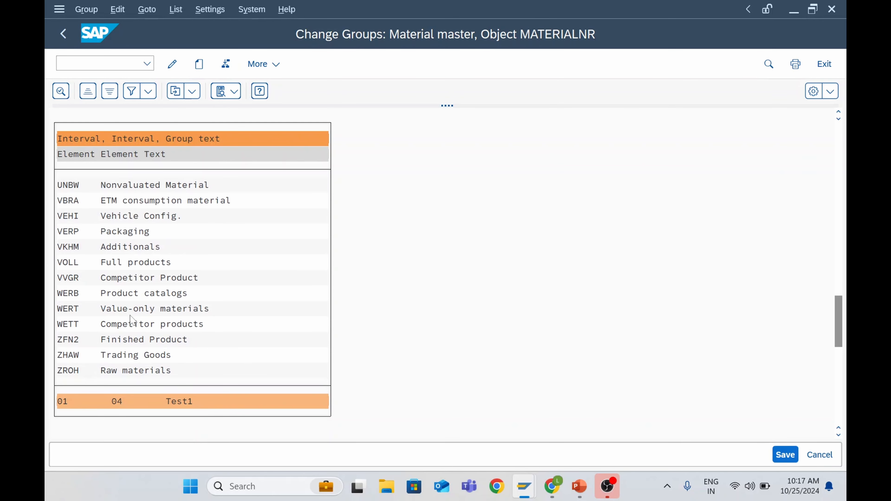
scroll(132, 321, "down", 1)
scroll(135, 334, "down", 1)
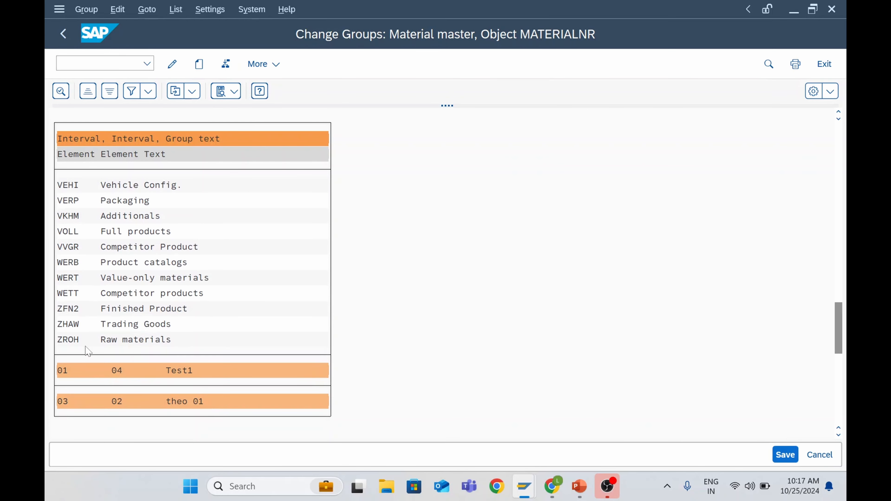
Try to open the ZROH element of Group 1 for maintenance and dismiss the information dialog
left_click(70, 341)
double_click(70, 340)
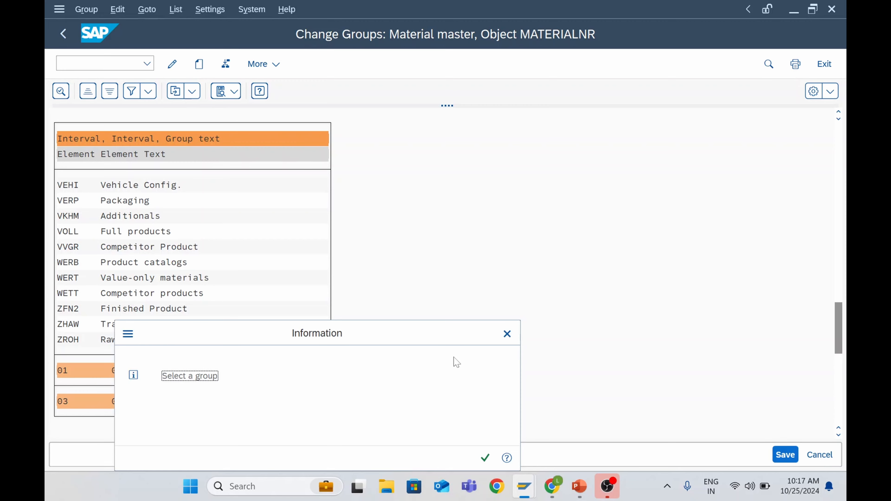
left_click(507, 334)
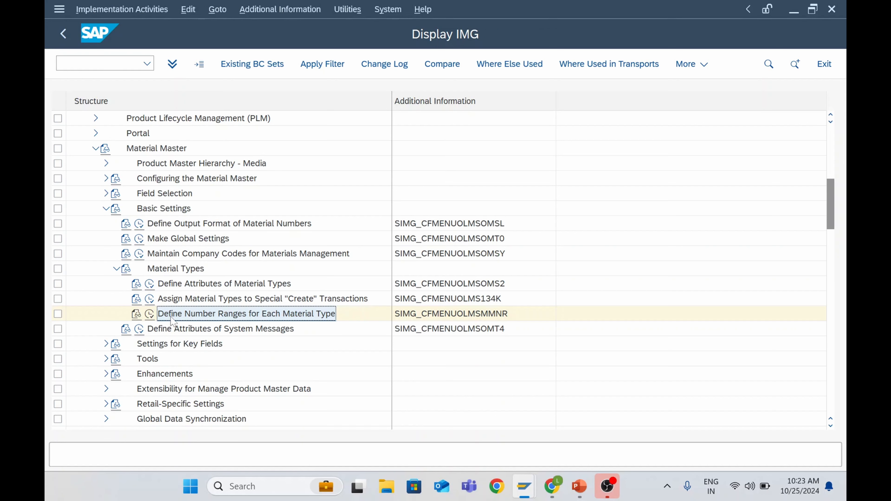
Open the MATERIALNR number range intervals for editing and examine the limits of intervals 01, 02 and 05
left_click(150, 315)
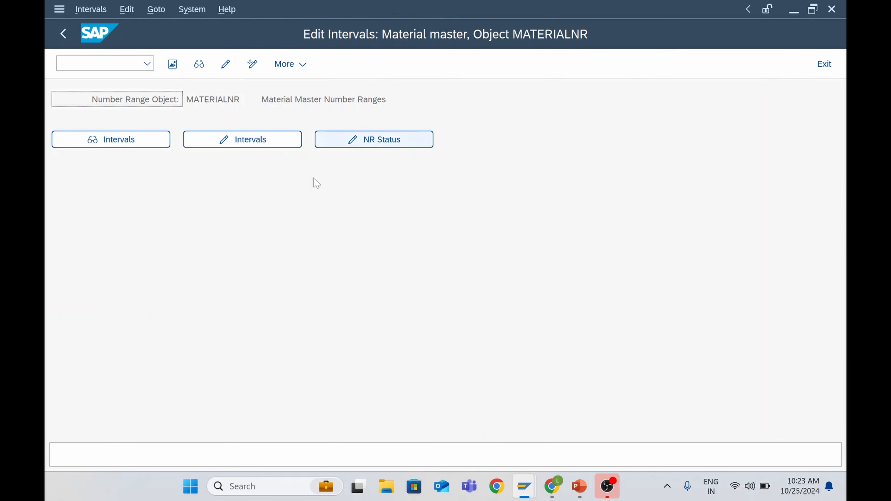
left_click(210, 143)
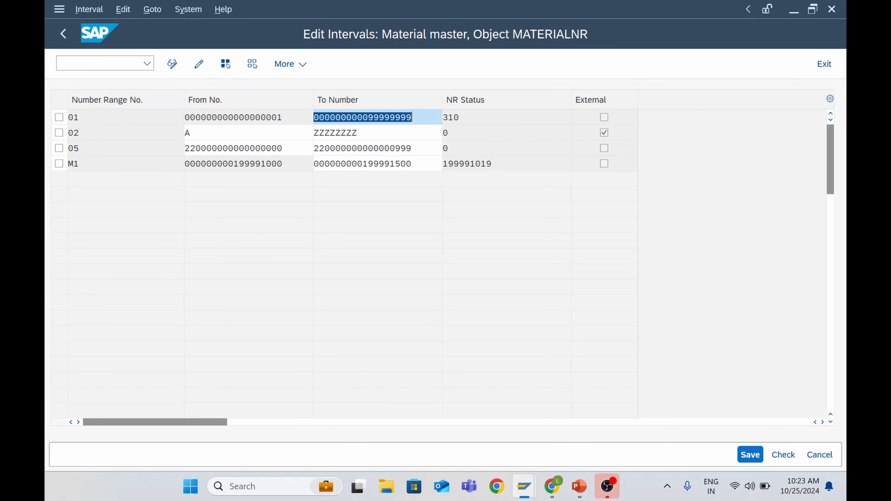
left_click(217, 148)
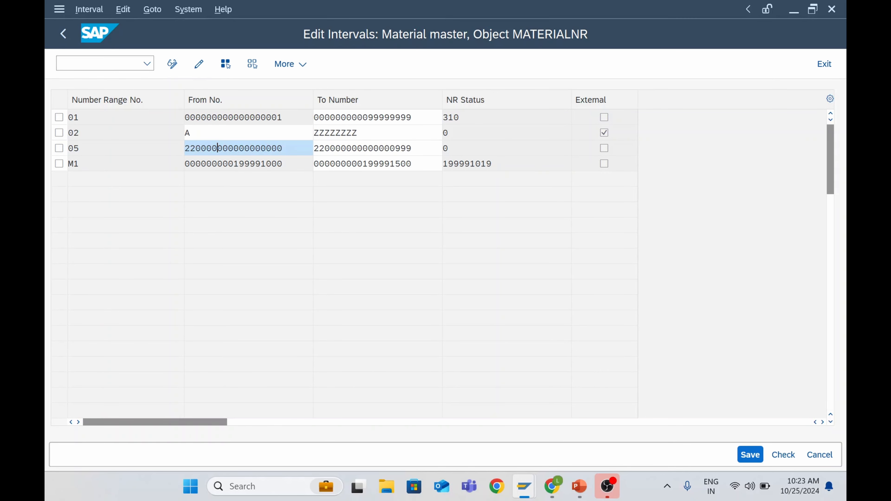
left_click(225, 117)
left_click(362, 118)
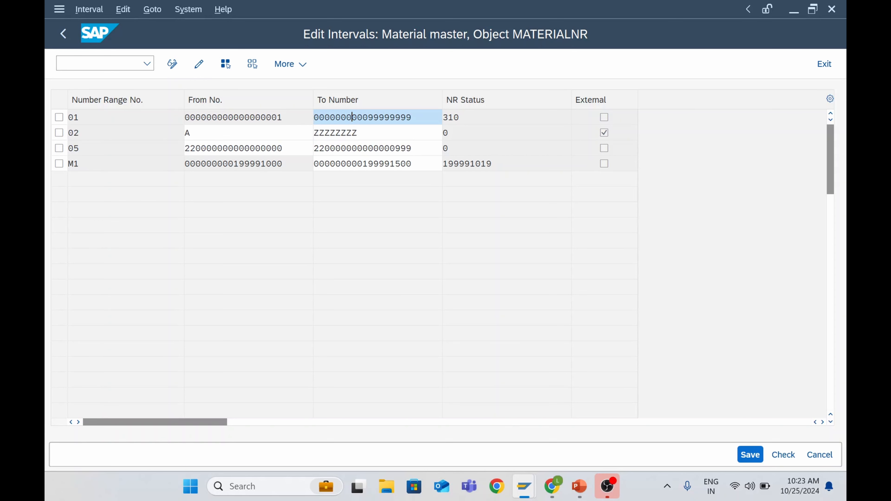
left_click(347, 133)
Compare the digits of the From and To numbers of intervals 01 and 05, and return to the IMG
left_click(233, 117)
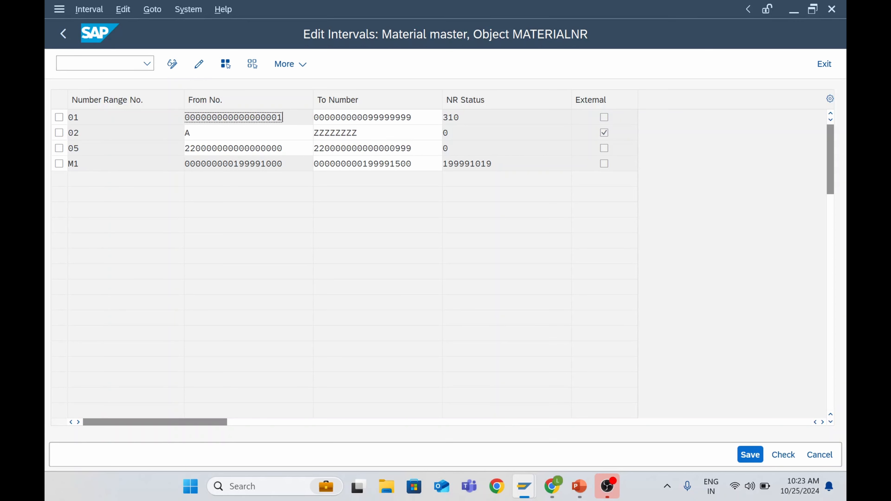
left_click_drag(283, 117, 250, 117)
left_click_drag(412, 117, 368, 117)
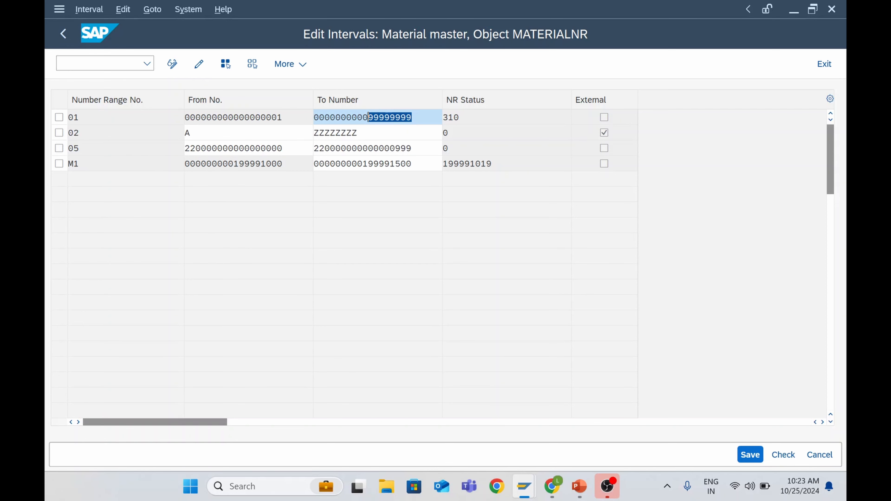
left_click(223, 148)
left_click(330, 148)
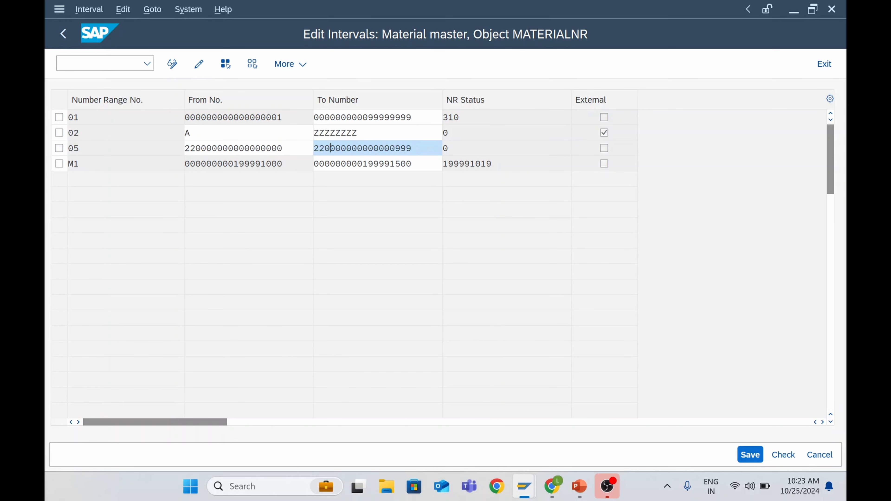
left_click(66, 38)
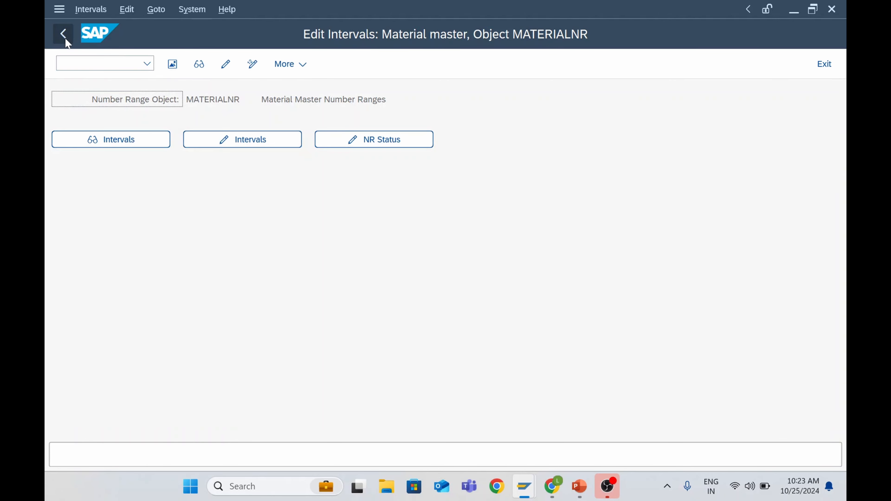
left_click(64, 35)
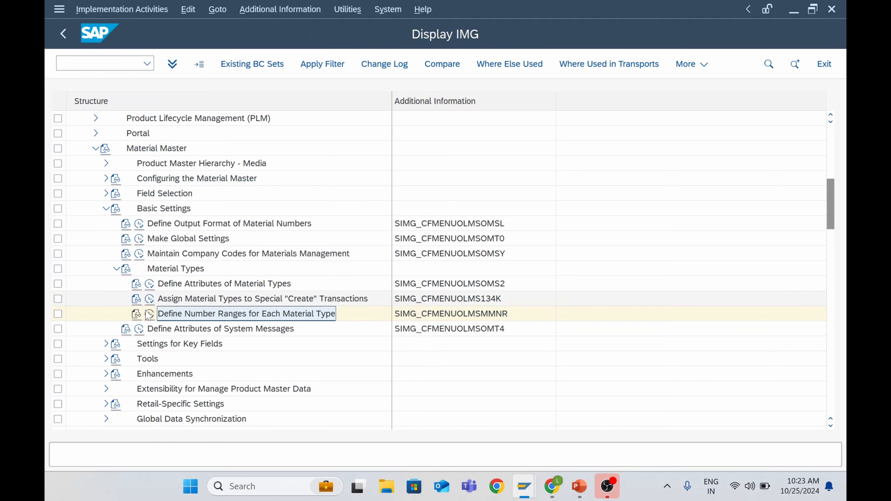
Open group maintenance for MATERIALNR and start a new group named "ZROH - Raw Material"
left_click(149, 315)
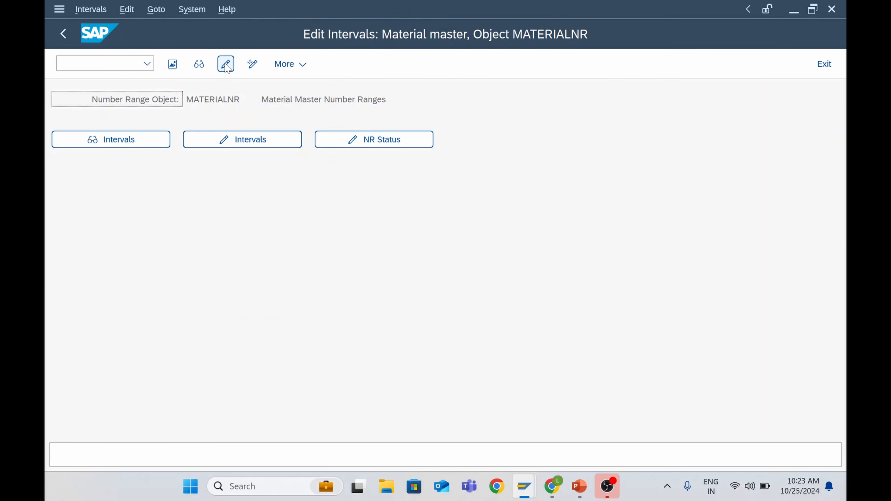
left_click(226, 64)
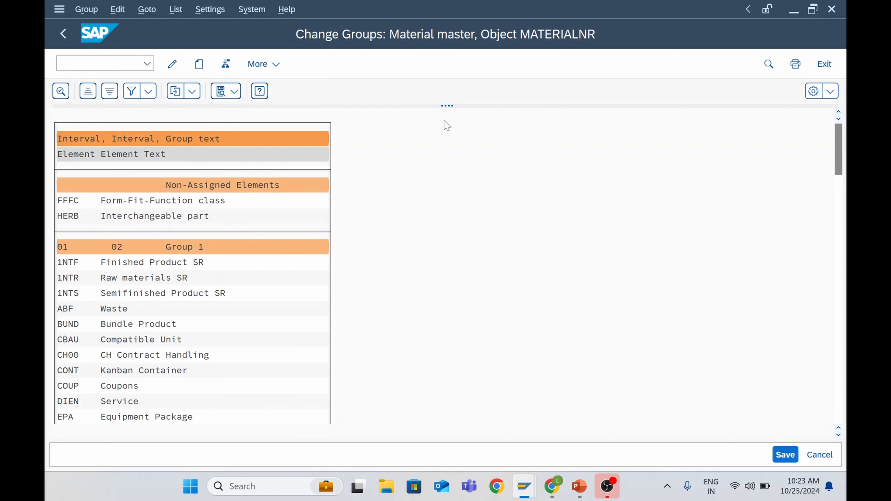
left_click(200, 66)
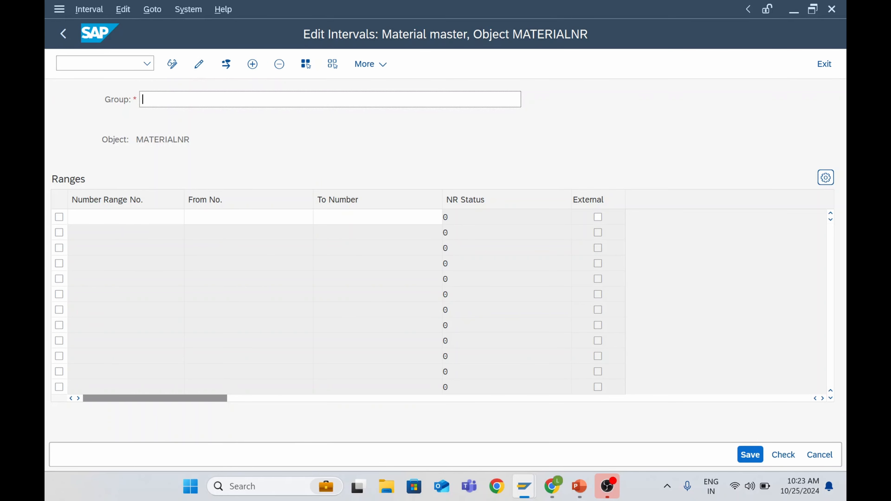
key("BackSpace")
key("Caps_Lock")
type("Z")
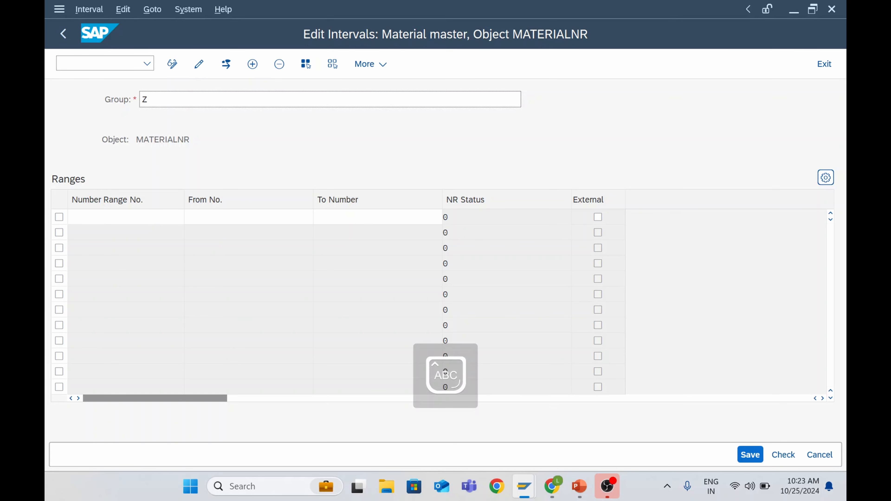
type("ROH -")
key("Caps_Lock")
type("Raw Material")
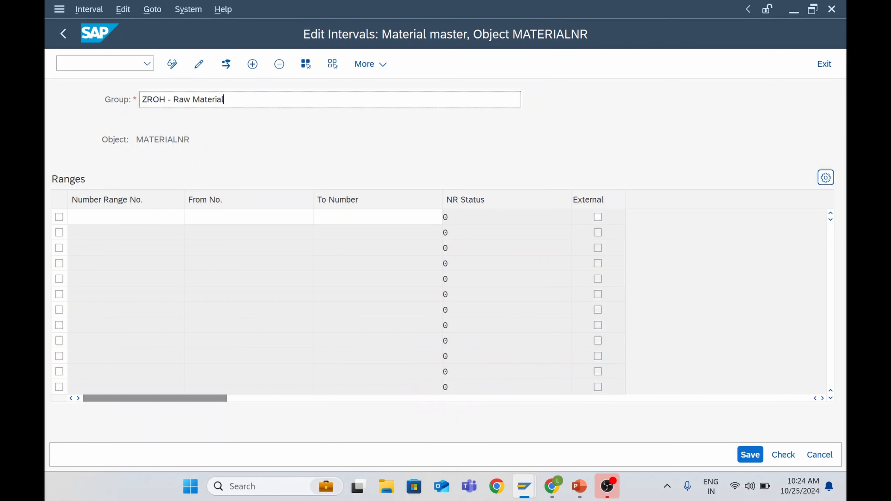
Add number range 06 to the ZROH group with From No. 66000000
left_click(154, 217)
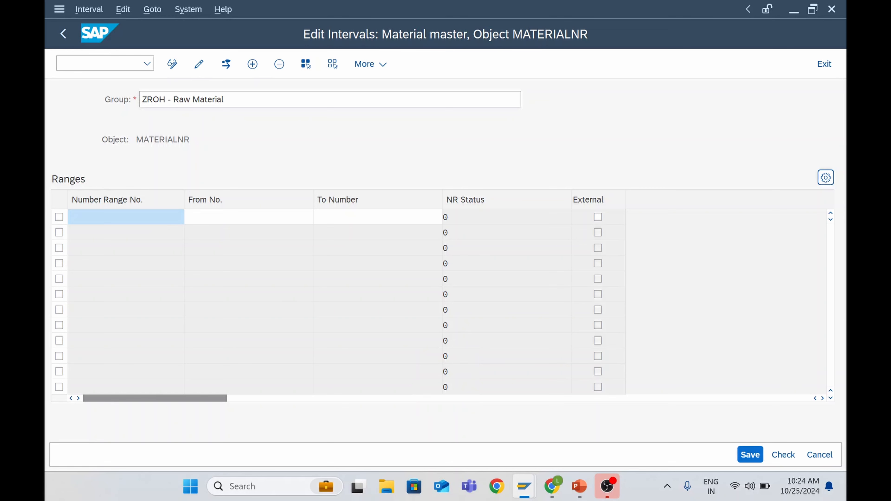
type("06")
key("Tab")
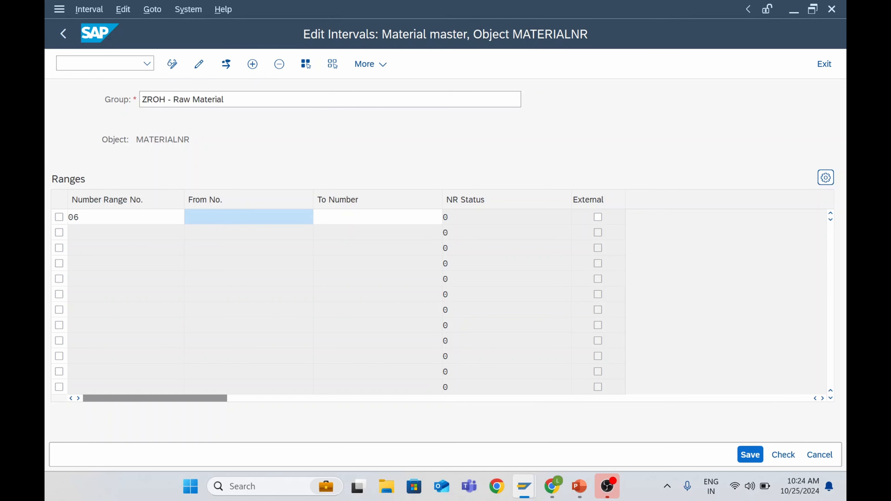
type("66000000")
key("Return")
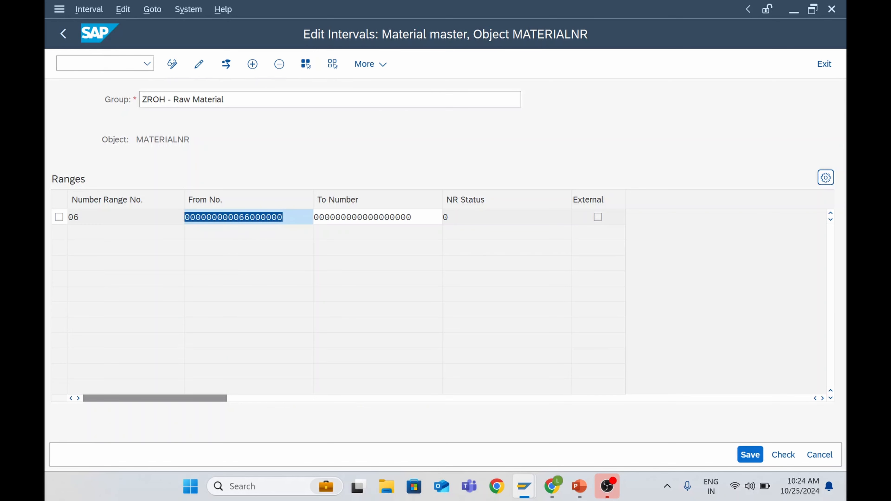
Copy the significant digits of interval 06's From No. into To Number and change the value to 66000999
key("Right")
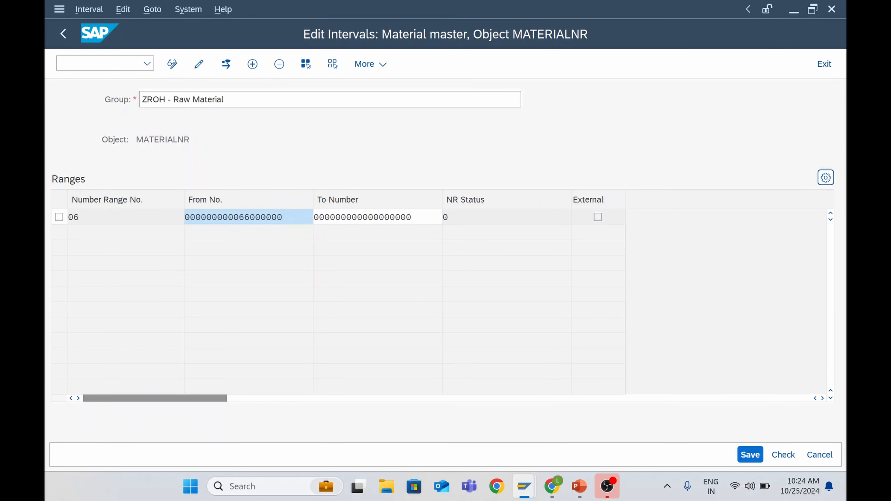
key("shift+Left")
key("shift+Left")
key("shift+Left")
key("shift+Left")
key("shift+Left")
key("shift+Left")
key("shift+Left")
key("shift+Left")
key("ctrl+c")
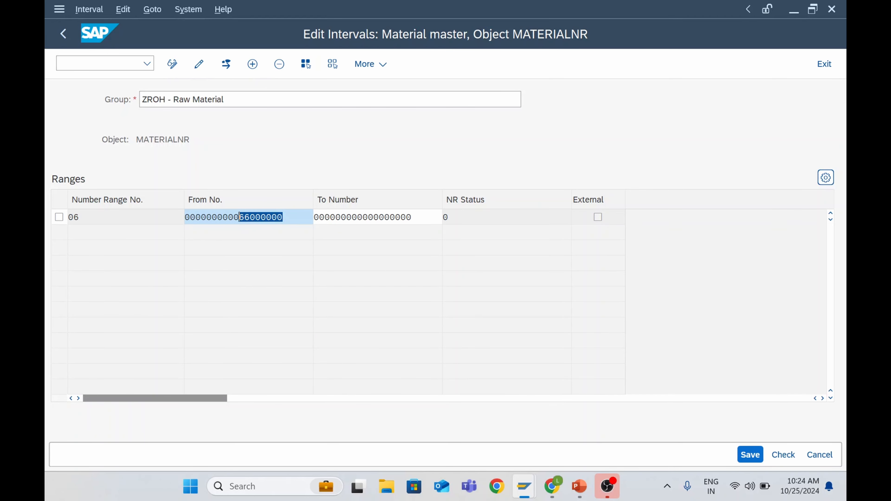
key("Left")
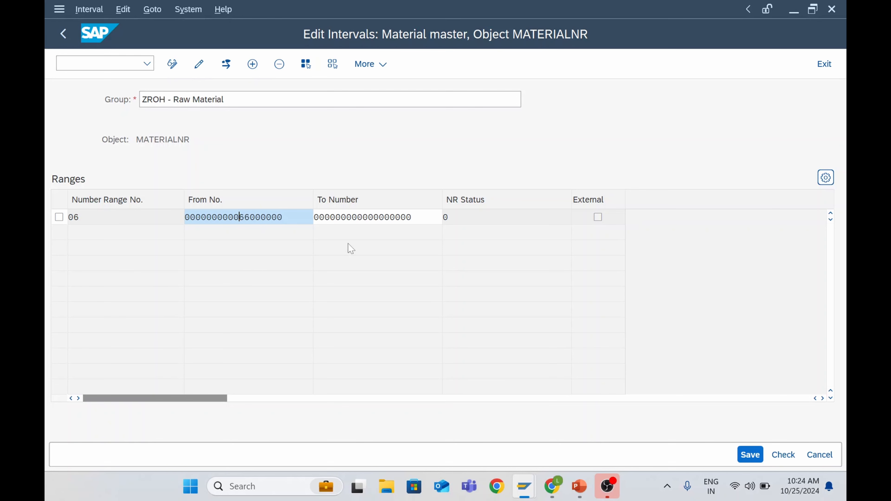
key("Tab")
key("ctrl+v")
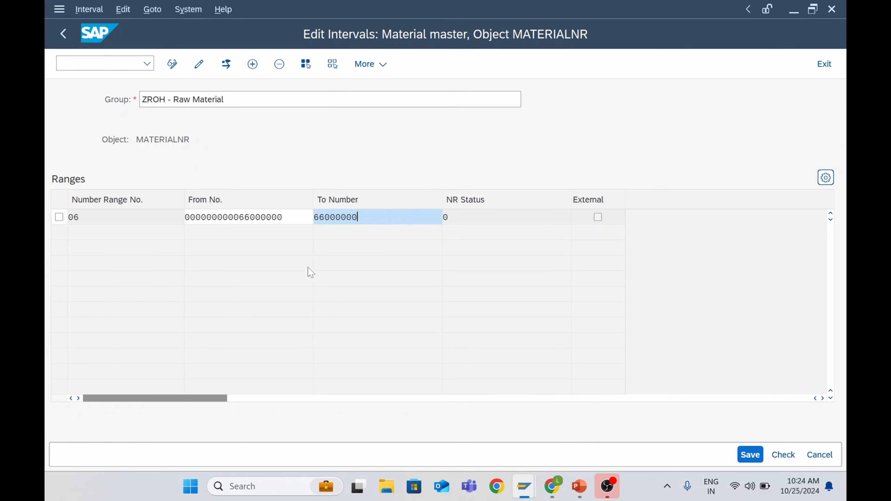
key("BackSpace")
key("BackSpace")
key("BackSpace")
type("9999")
key("BackSpace")
key("Return")
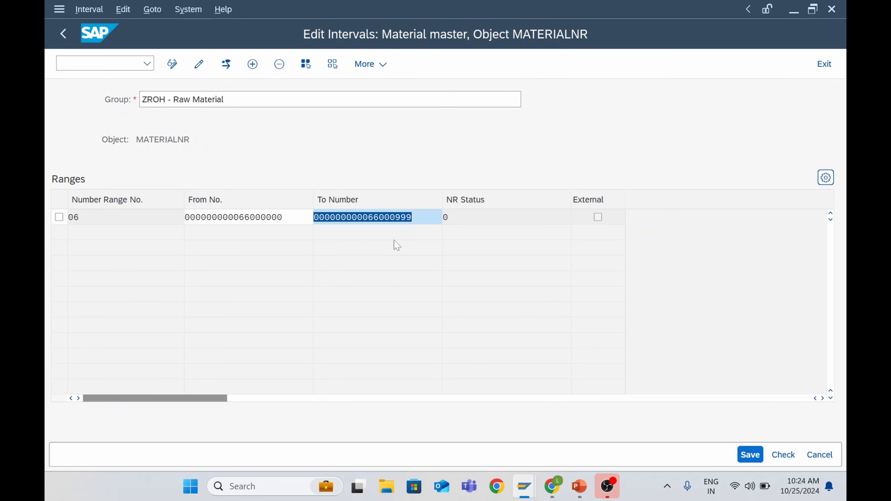
Compare the last digits of interval 06's limits, run the interval check and try to save the group
left_click(379, 217)
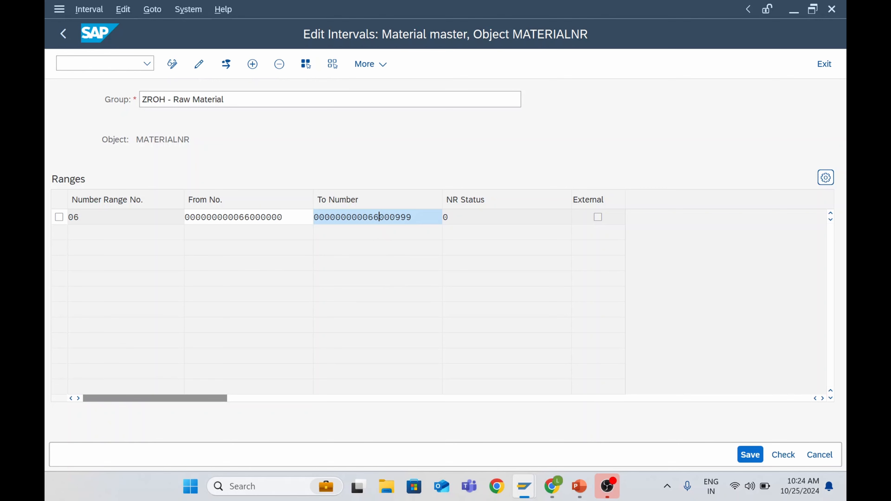
key("shift+Right")
key("shift+Right")
key("shift+Right")
key("shift+Right")
key("shift+Right")
key("shift+Right")
left_click_drag(265, 218, 283, 217)
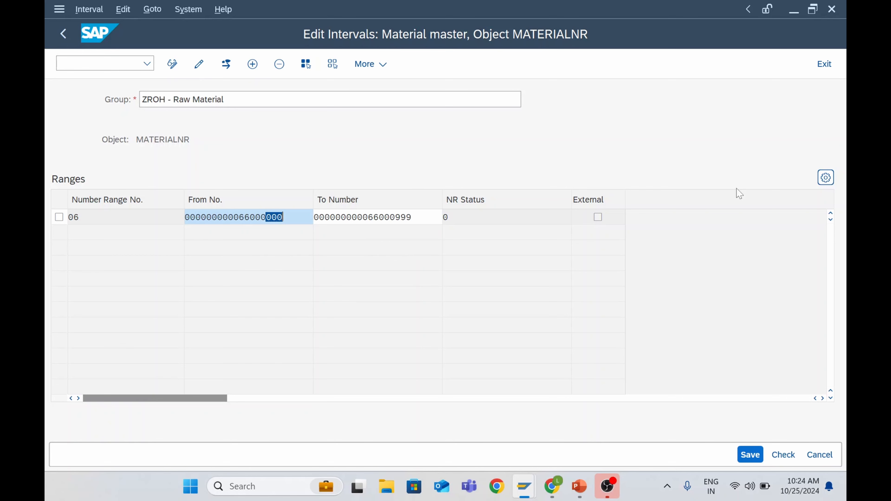
left_click(792, 456)
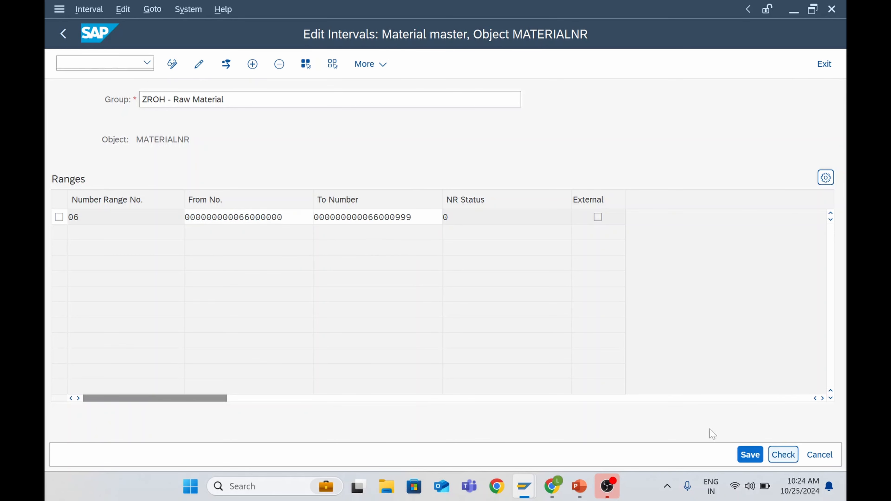
left_click(743, 457)
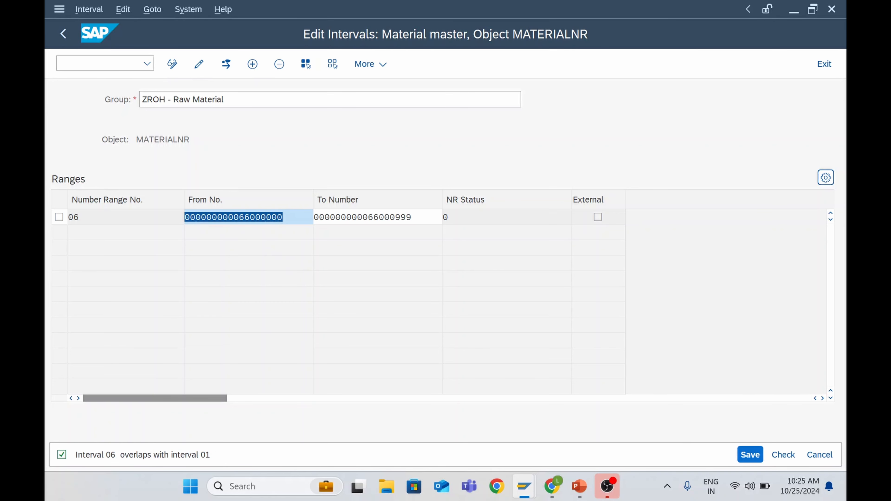
left_click(280, 217)
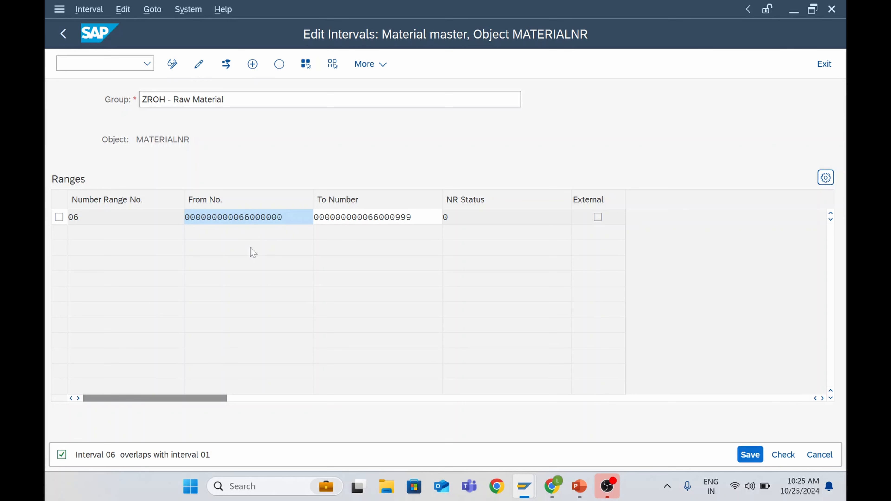
key("BackSpace")
key("BackSpace")
type("66")
left_click(378, 218)
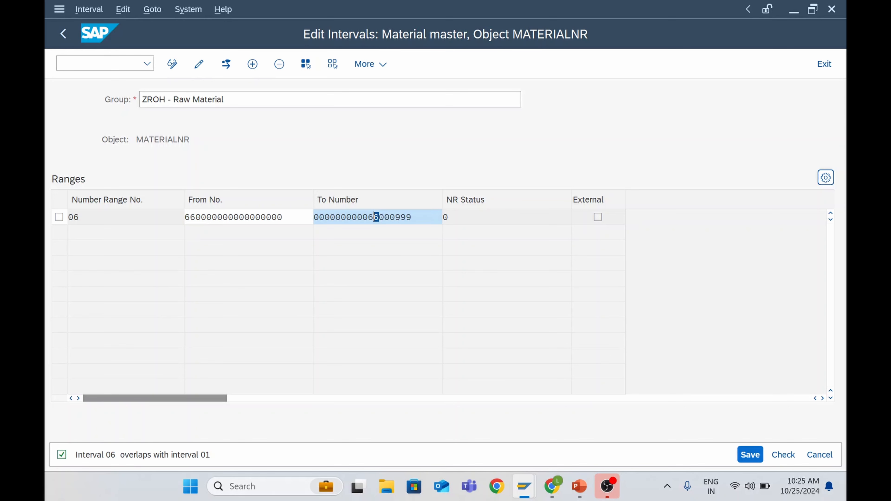
left_click_drag(379, 217, 369, 217)
key("BackSpace")
key("Home")
type("66")
key("Return")
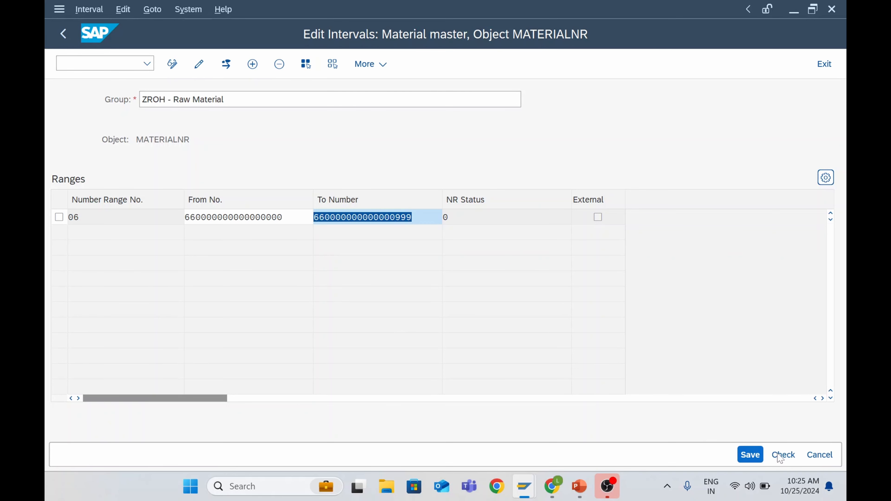
Check and save the ZROH - Raw Material group, acknowledge the interval transport notice, and review the group text and interval
left_click(781, 456)
left_click(750, 456)
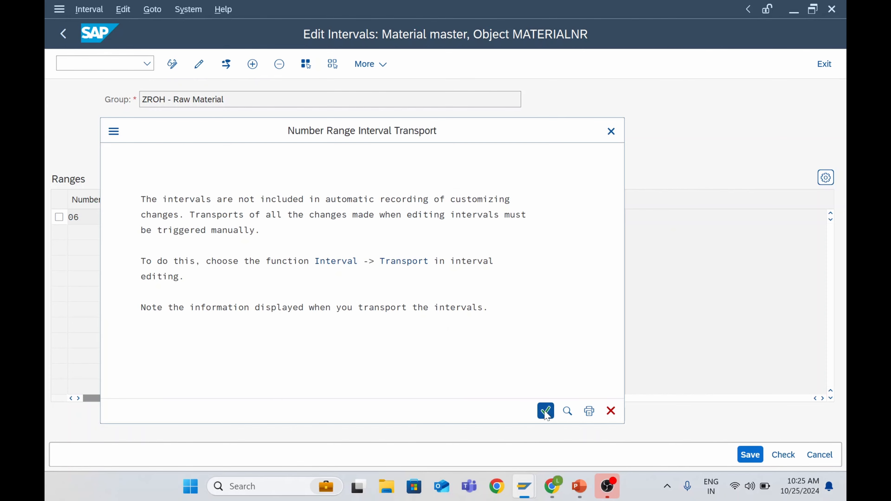
left_click(546, 411)
left_click(248, 217)
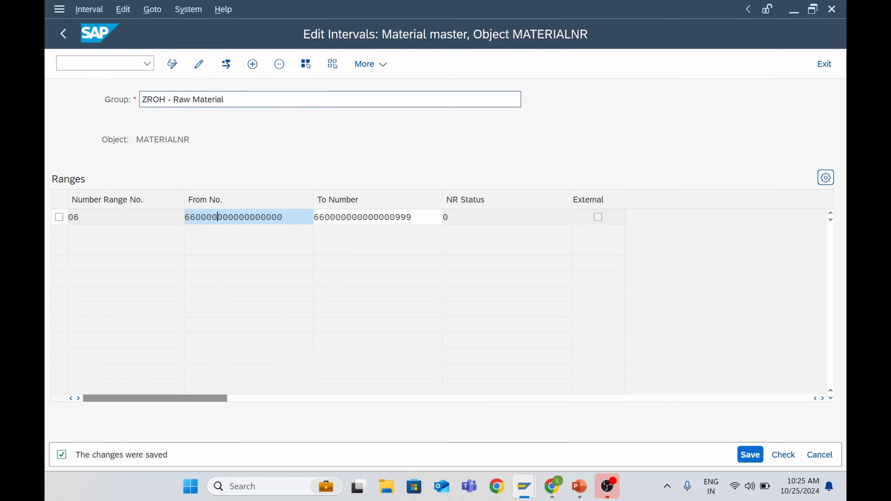
left_click_drag(231, 100, 143, 99)
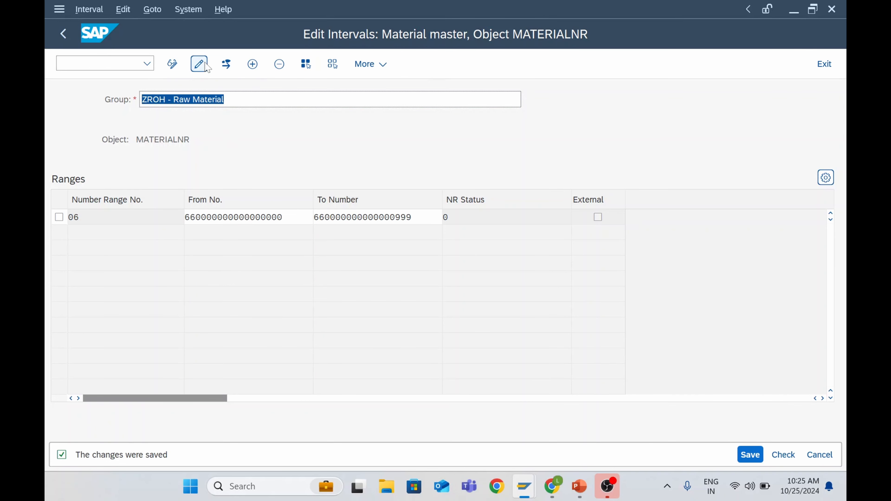
Return to the group list and start a new number range group named "ZHAWA - Trading Material"
left_click(64, 35)
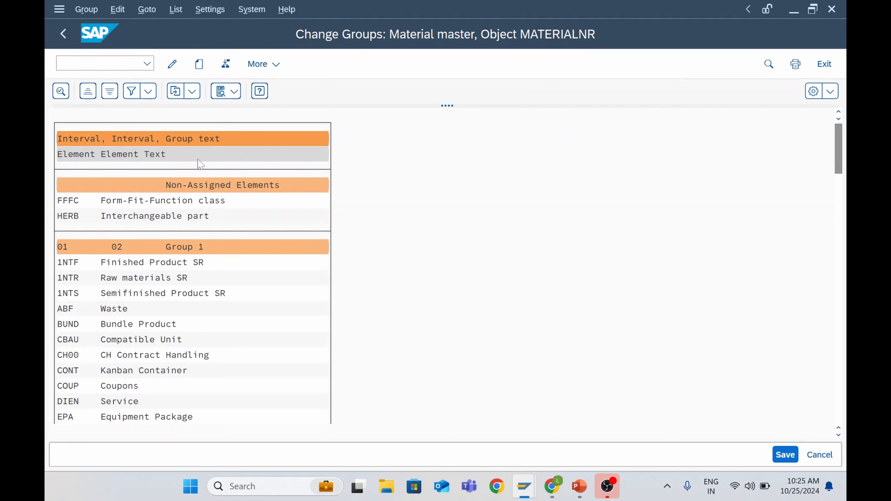
left_click(199, 64)
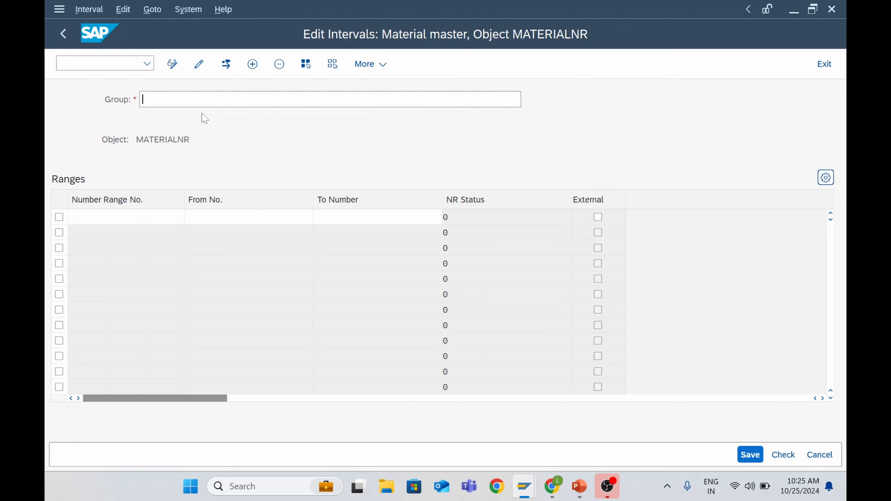
key("Caps_Lock")
type("Z")
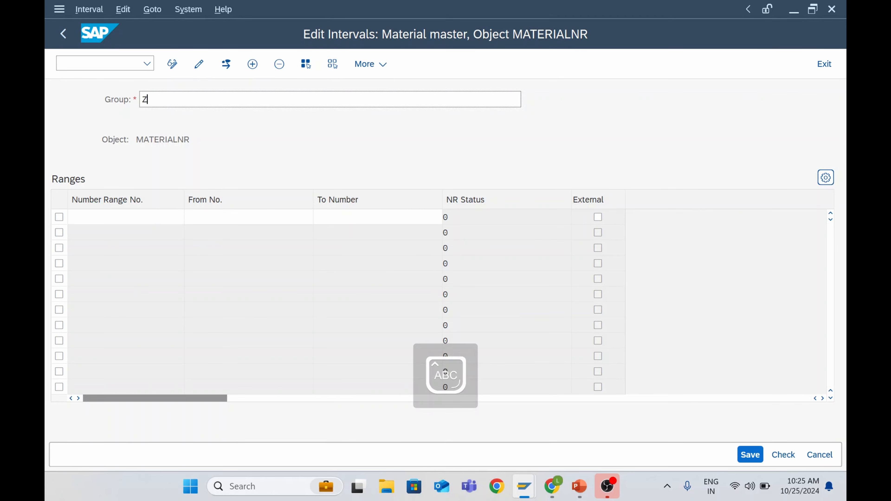
type("HAWA -")
key("Caps_Lock")
type("Trading Materail")
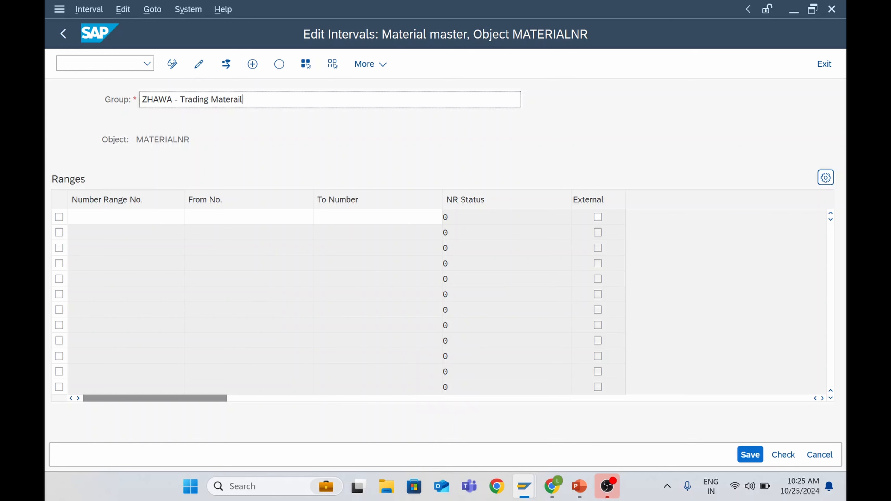
key("BackSpace")
key("BackSpace")
type("ial")
left_click(163, 213)
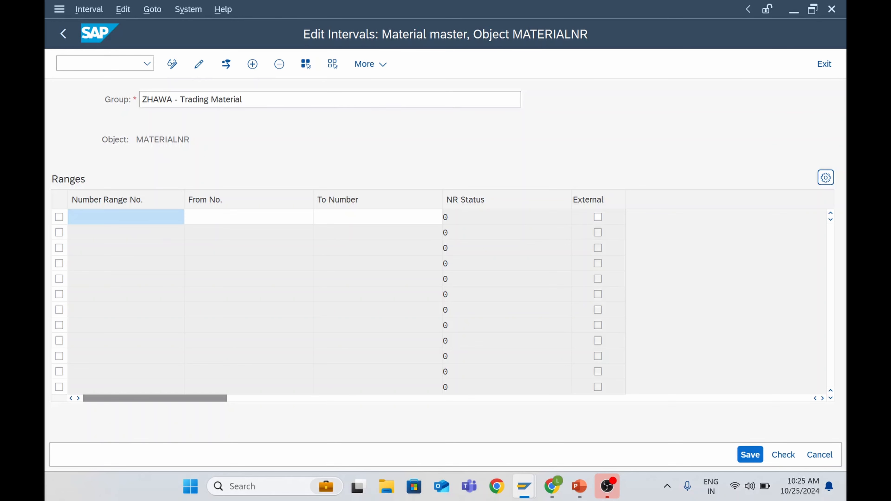
type("07")
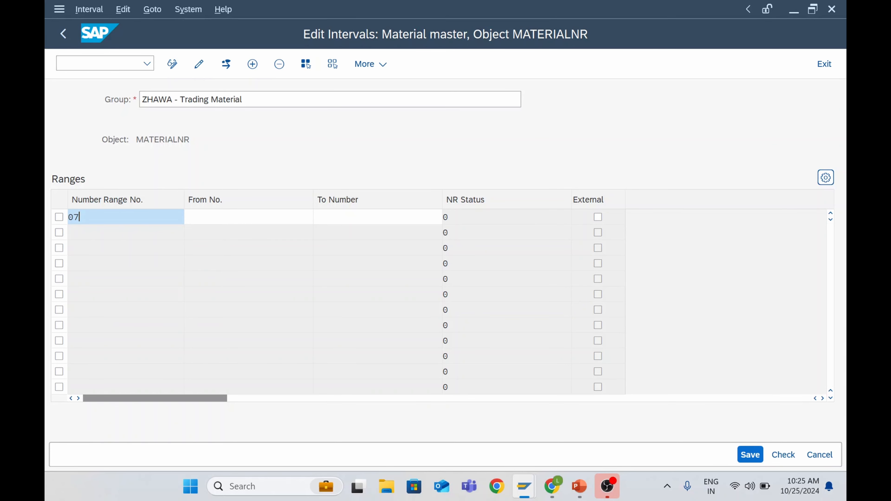
key("Tab")
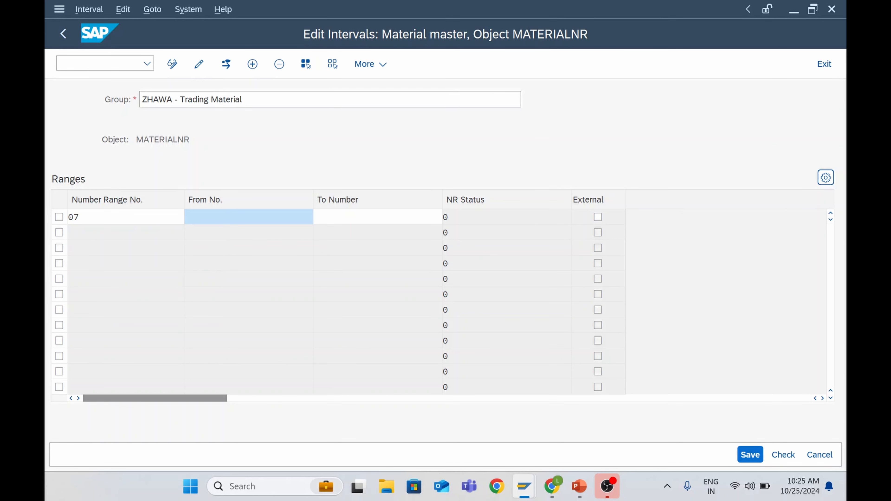
key("space")
left_click(235, 238)
key("Tab")
key("space")
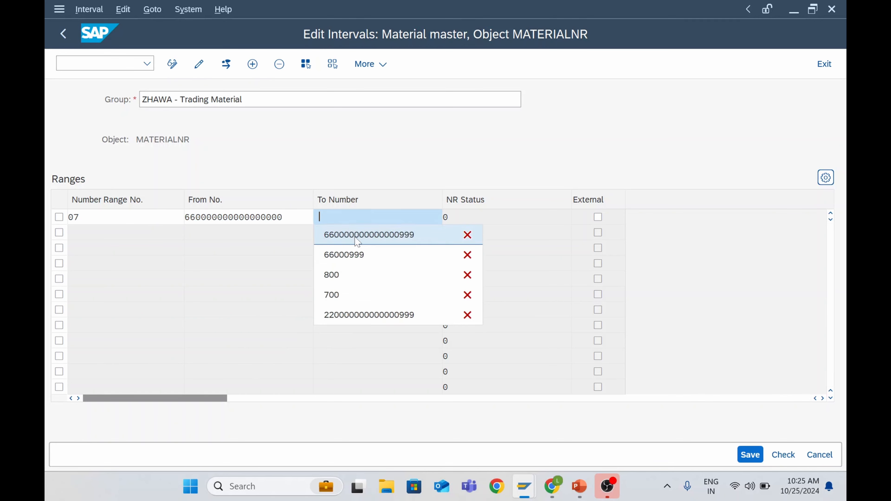
left_click(354, 238)
left_click(196, 217)
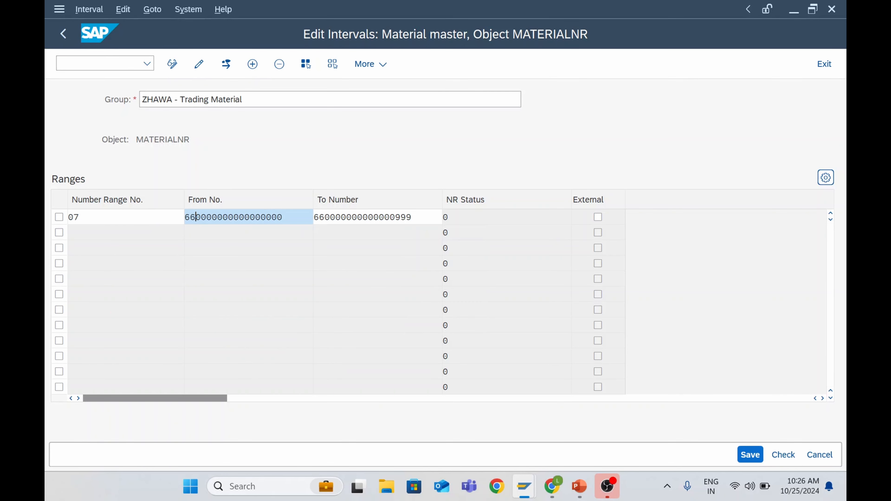
key("BackSpace")
key("BackSpace")
type("77")
left_click(325, 218)
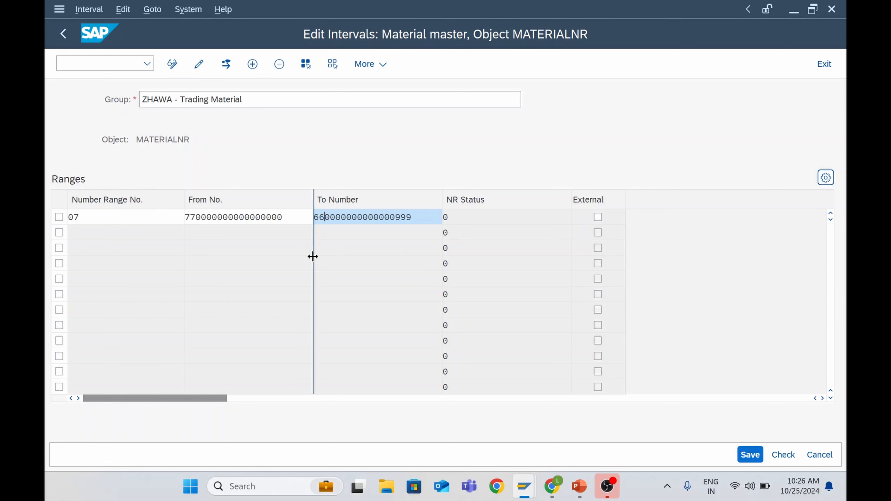
key("BackSpace")
key("BackSpace")
type("77")
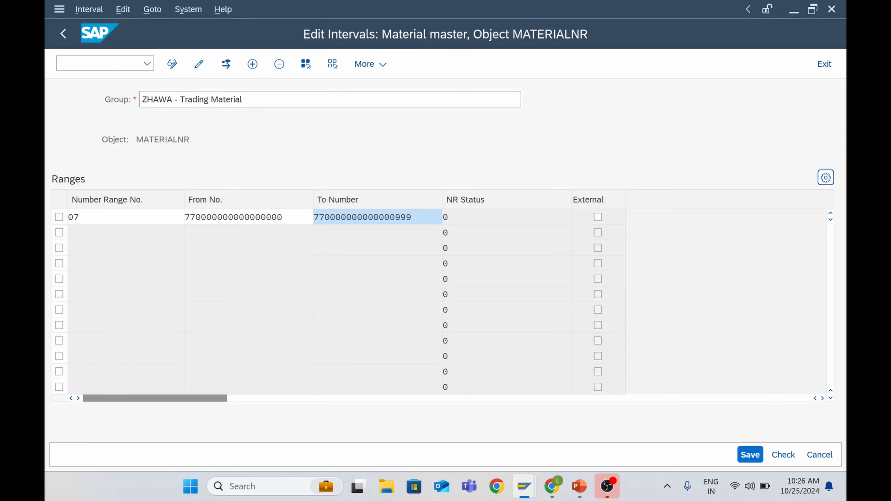
Review interval 07's limits, run the interval check and save the ZHAWA - Trading Material group
left_click_drag(412, 218, 314, 218)
left_click(285, 217)
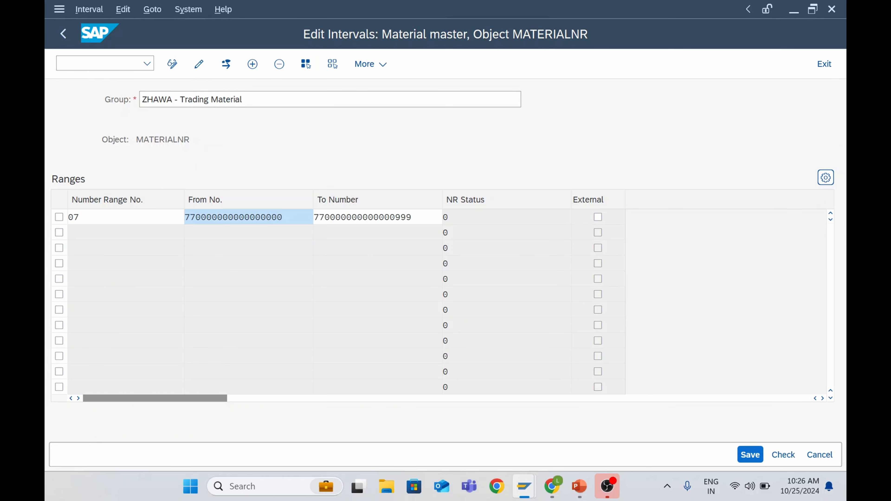
left_click(788, 455)
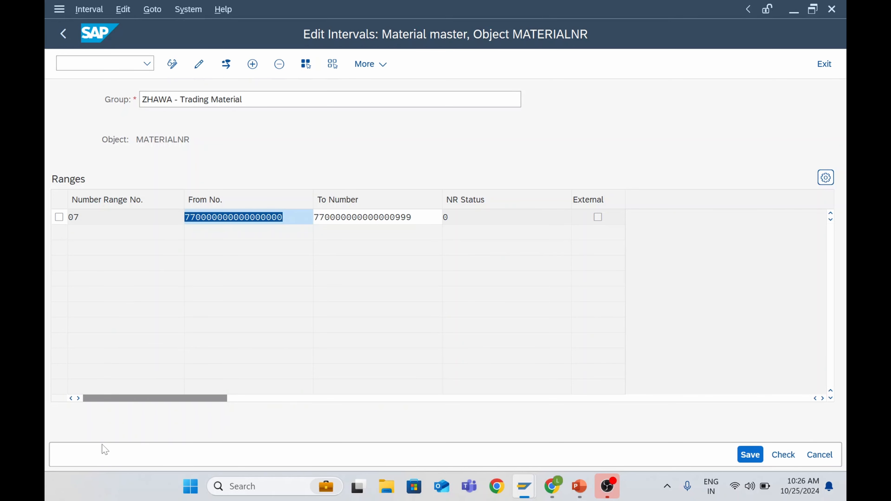
left_click(747, 454)
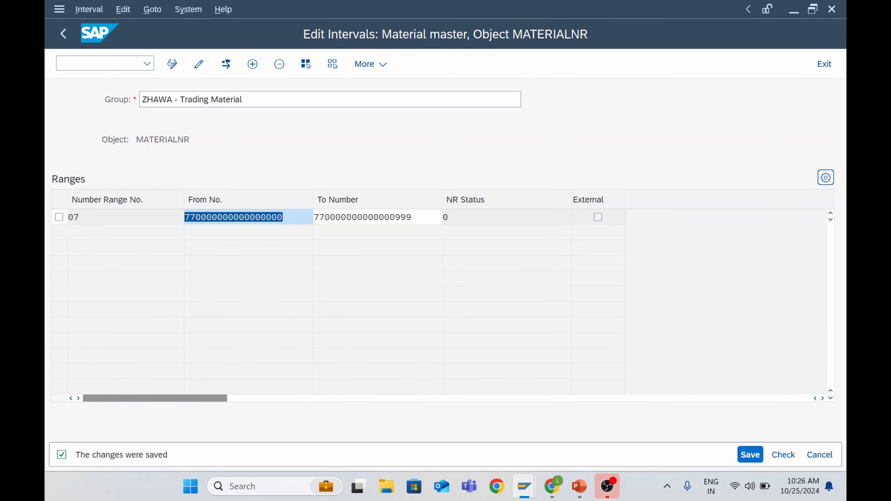
left_click_drag(80, 218, 68, 217)
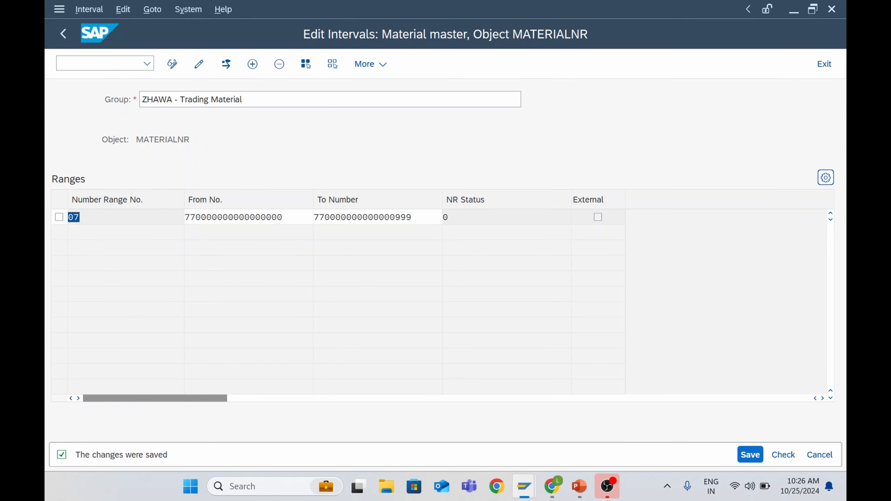
Return to the group list and examine which groups hold intervals 05, 06 and 07
left_click(63, 38)
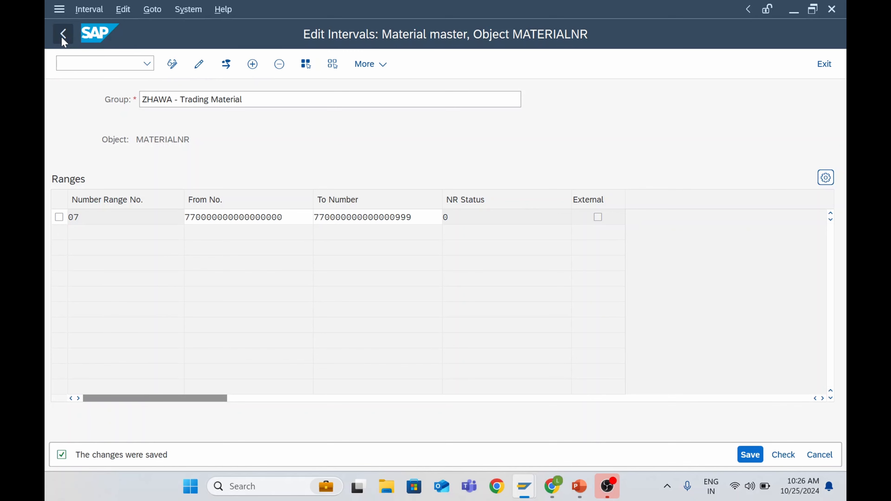
left_click(337, 326)
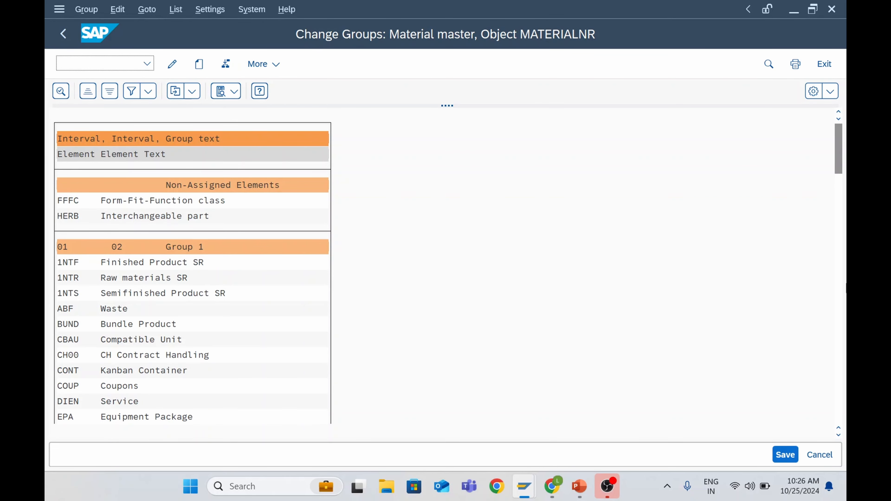
left_click_drag(838, 169, 838, 418)
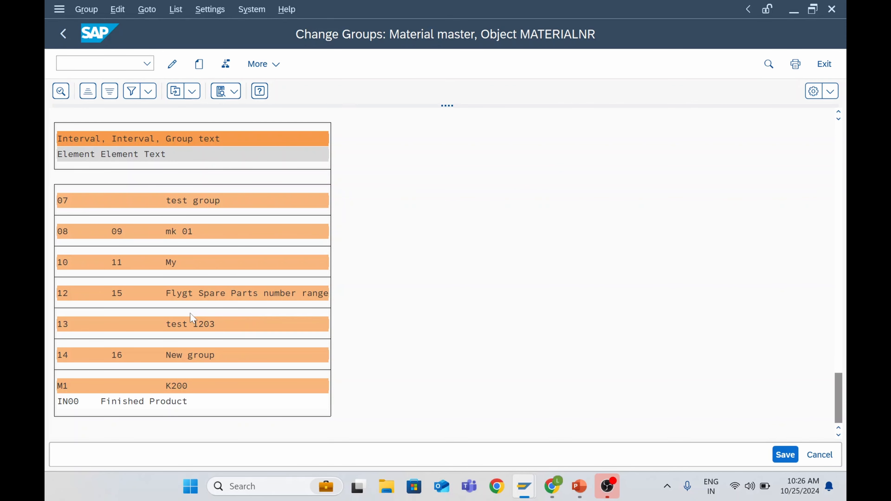
scroll(126, 309, "up", 1)
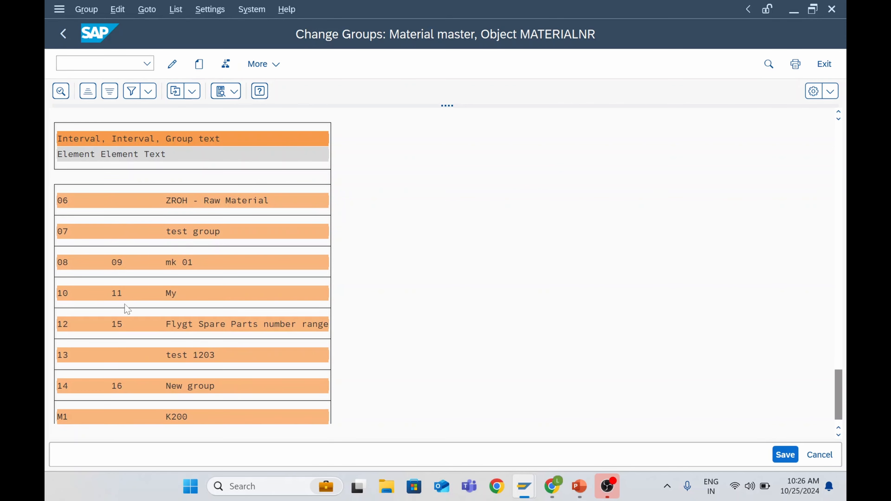
scroll(127, 309, "up", 1)
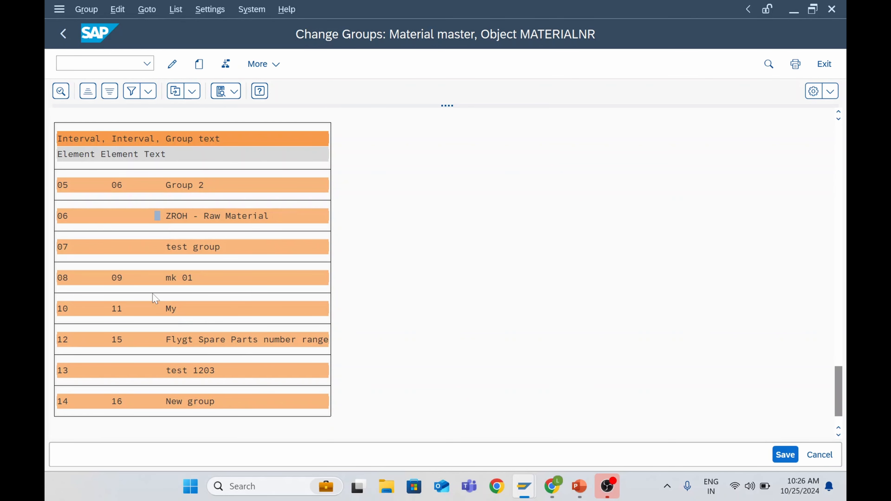
scroll(153, 296, "down", 1)
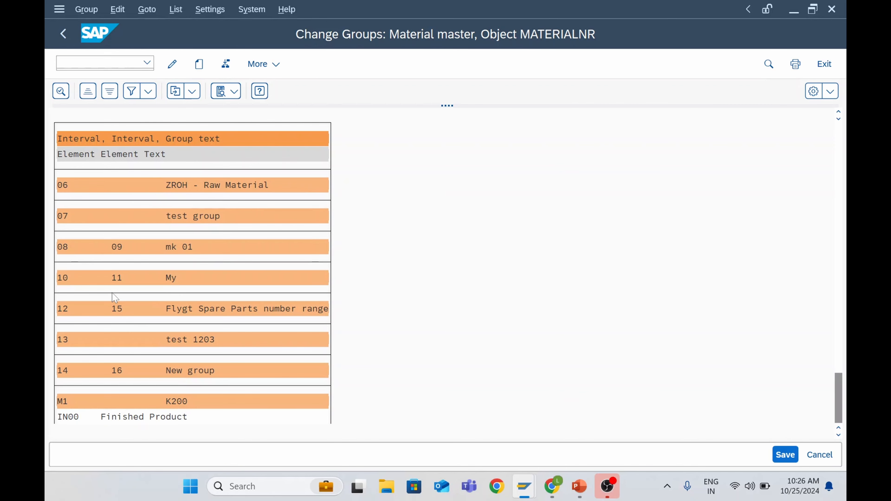
scroll(112, 293, "down", 1)
scroll(110, 296, "up", 3)
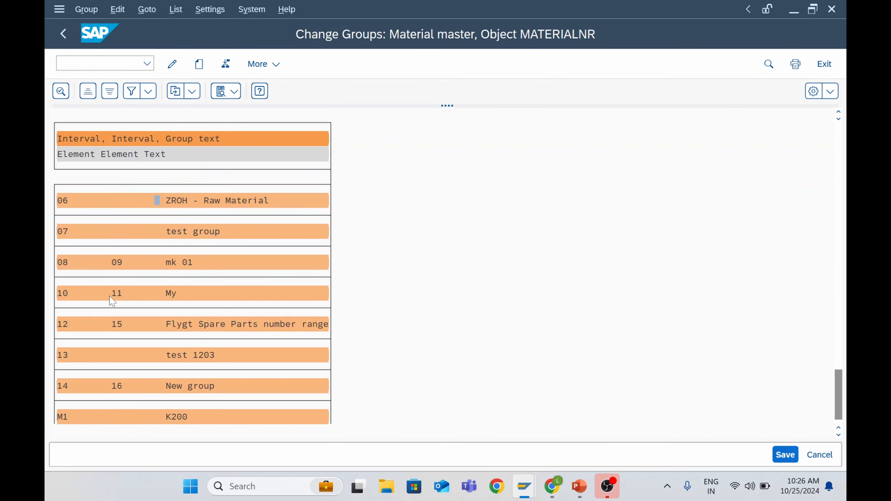
scroll(109, 296, "up", 1)
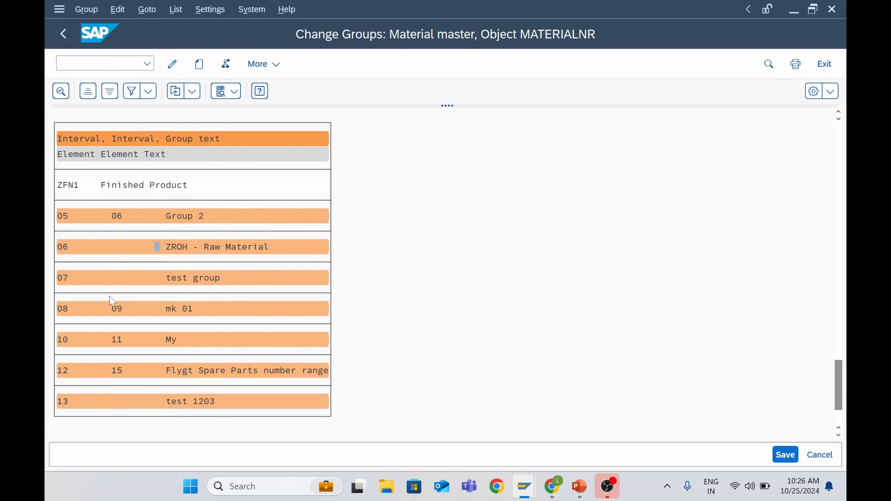
scroll(110, 296, "up", 3)
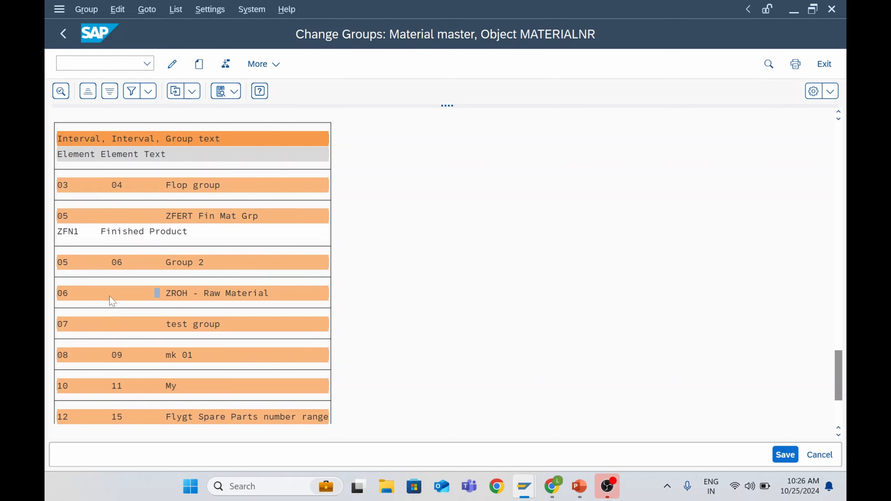
scroll(110, 296, "up", 1)
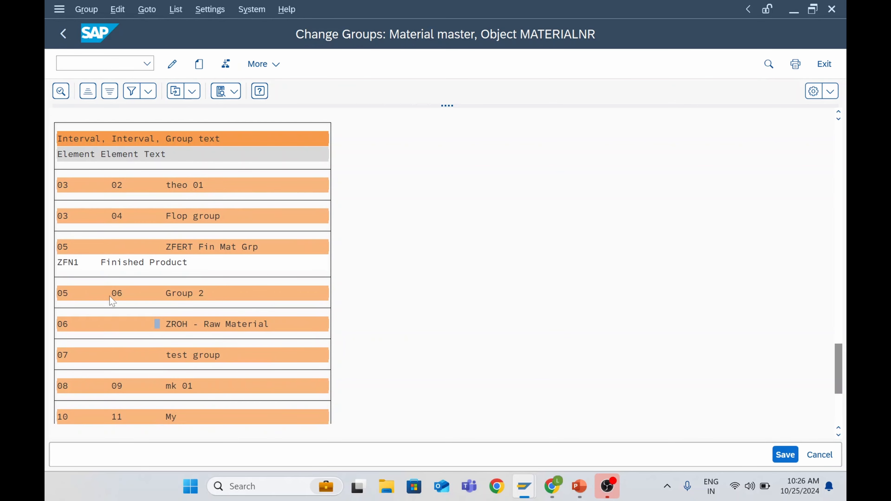
scroll(110, 296, "up", 1)
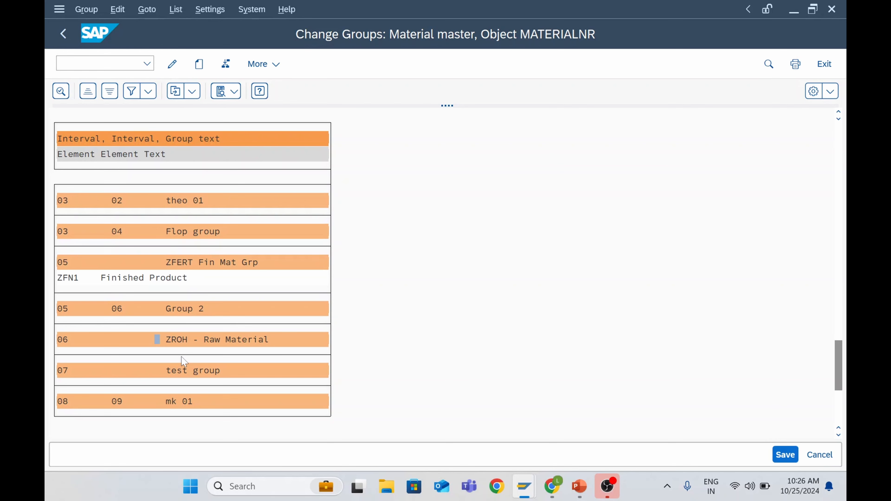
Open the intervals of the group "test group" for editing and inspect interval 07's limits
left_click(88, 340)
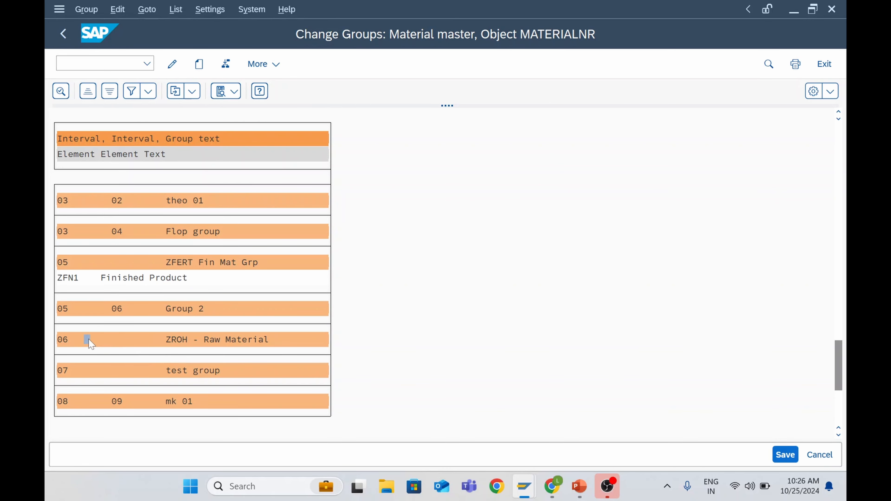
left_click(78, 372)
key("F3")
left_click(293, 330)
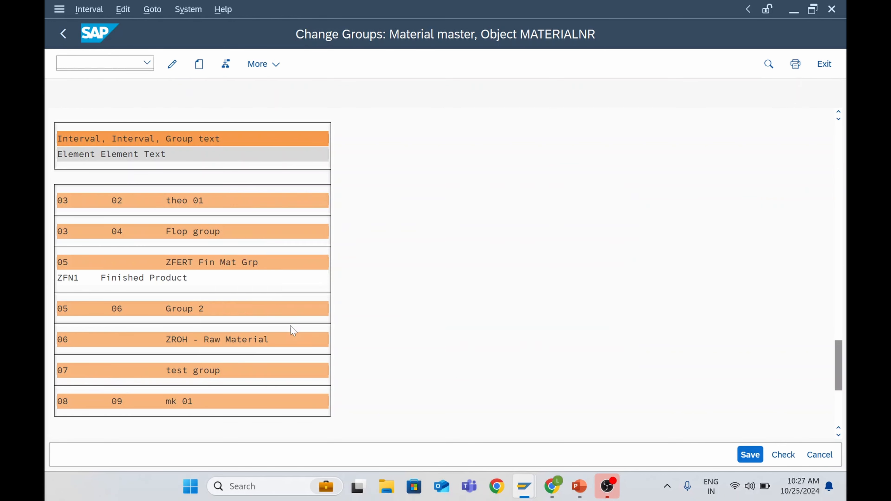
left_click(249, 215)
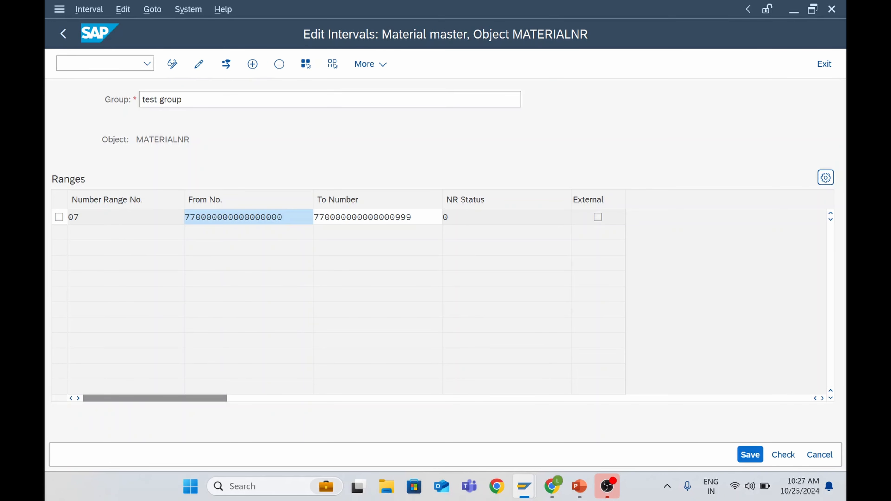
left_click(379, 217)
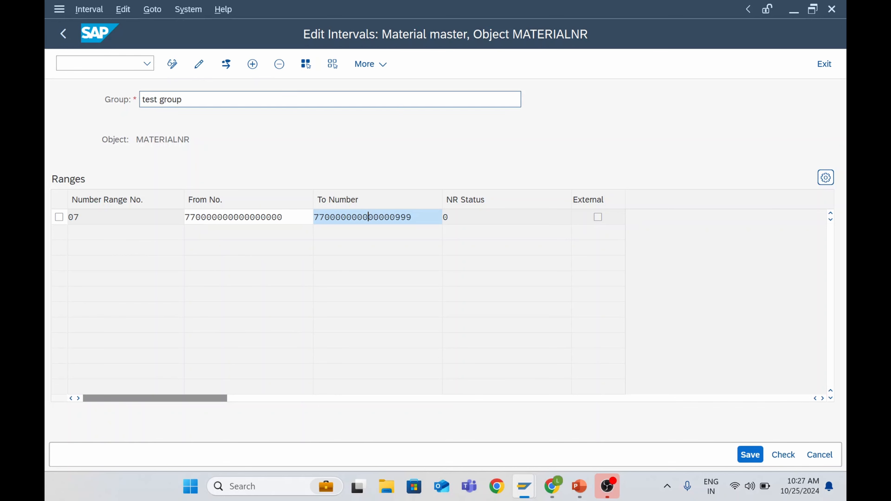
Rename the group holding interval 07 as "ZHAWA - Trading Material" and save the change
left_click_drag(194, 101, 138, 99)
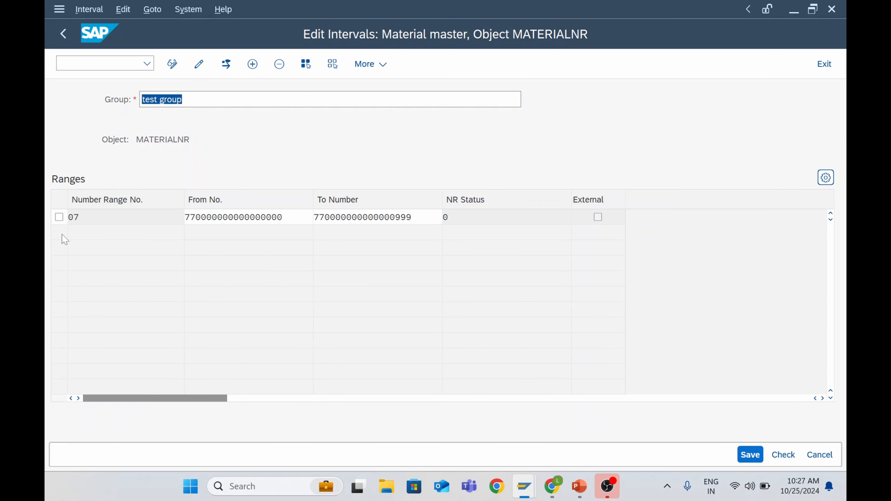
key("BackSpace")
key("Caps_Lock")
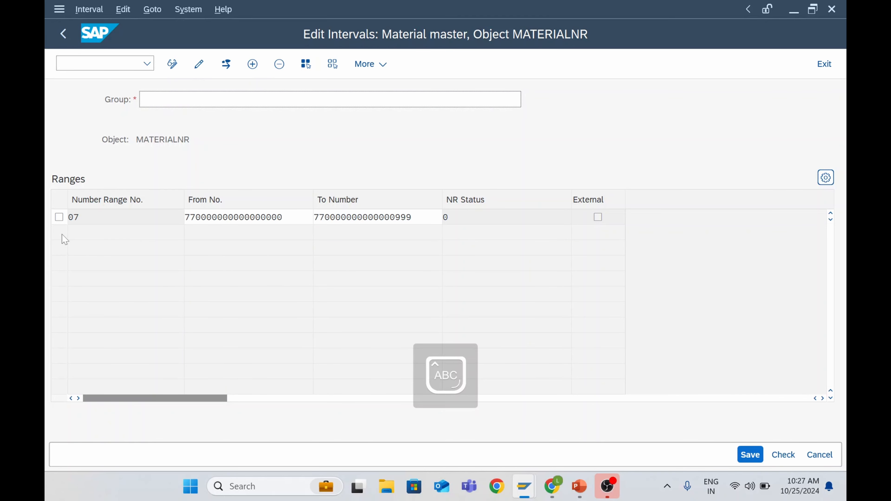
type("ZHAWA -")
key("Caps_Lock")
type("Trading Material")
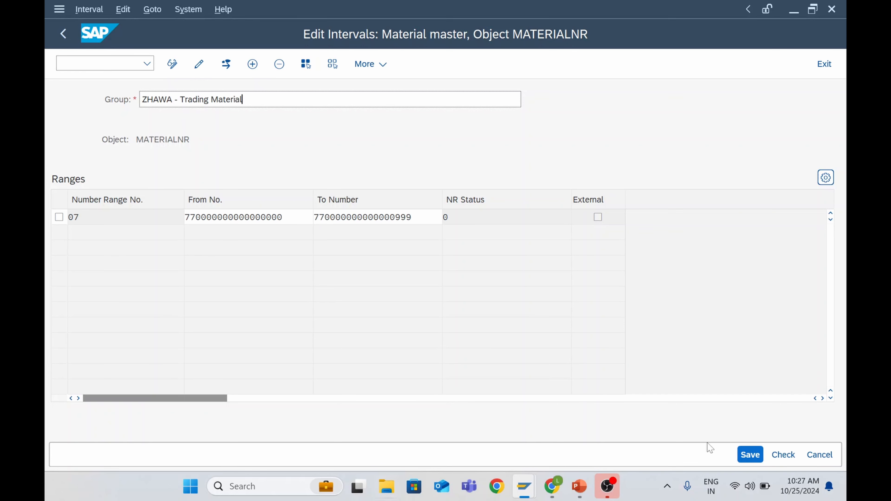
left_click(751, 455)
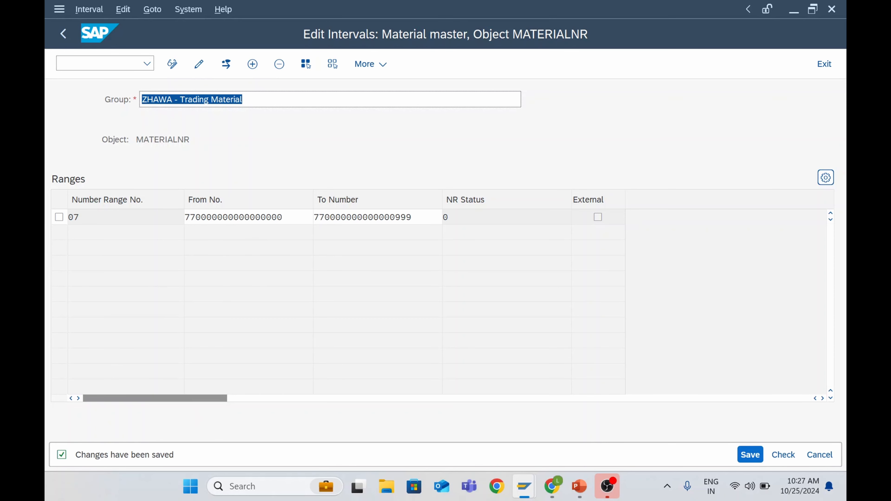
Return to the group list and look through the material types assigned to the groups
left_click(63, 35)
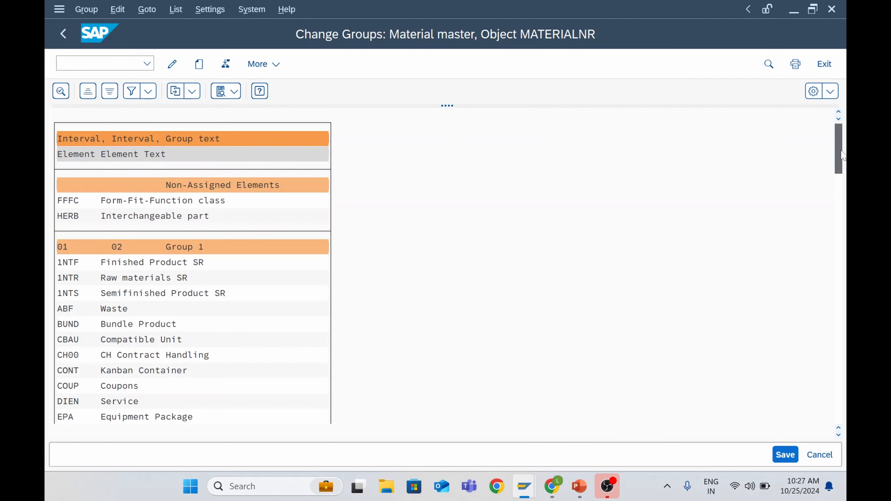
left_click_drag(839, 149, 844, 426)
scroll(106, 326, "up", 2)
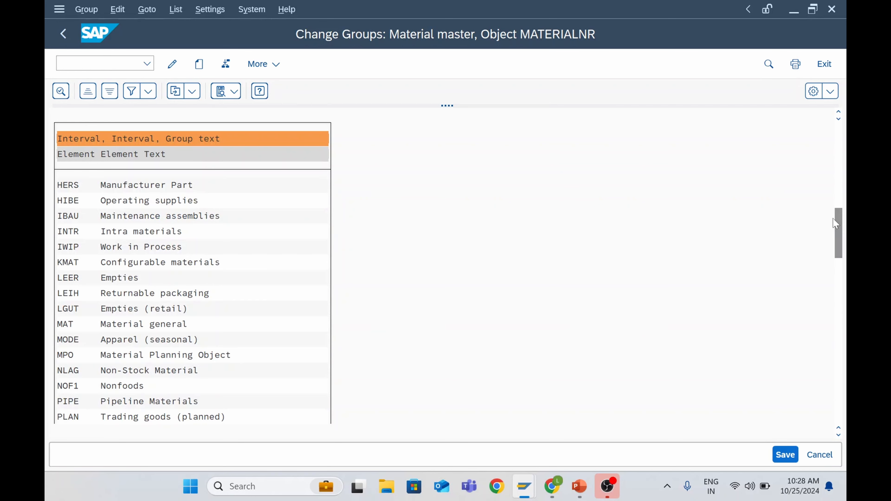
scroll(170, 319, "down", 4)
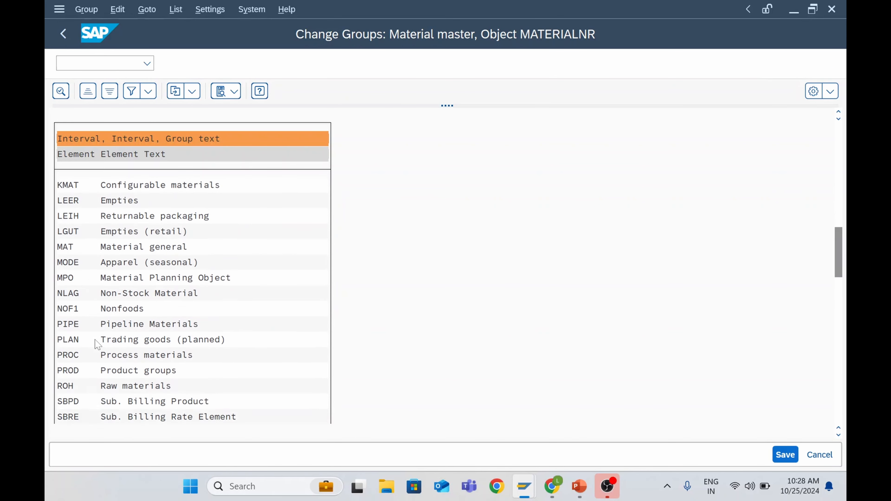
scroll(98, 349, "down", 4)
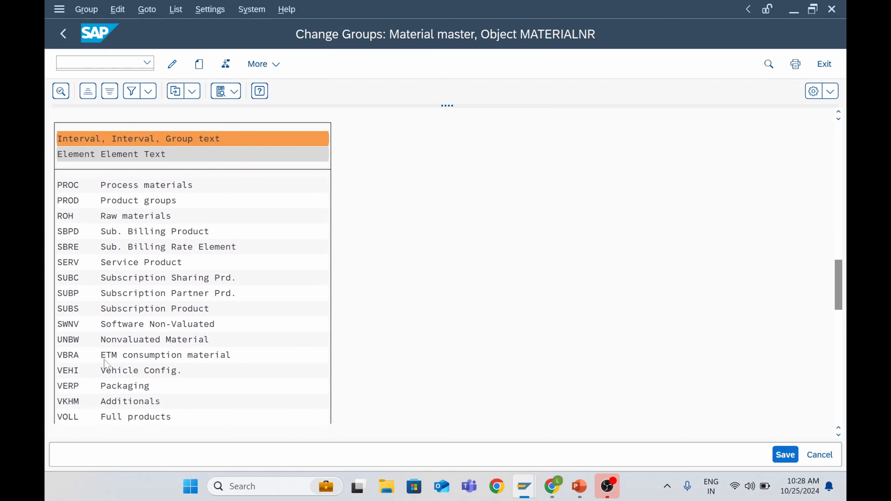
Assign the material type ZROH (Raw materials) to number range group 06, ZROH - Raw Material
scroll(105, 367, "down", 2)
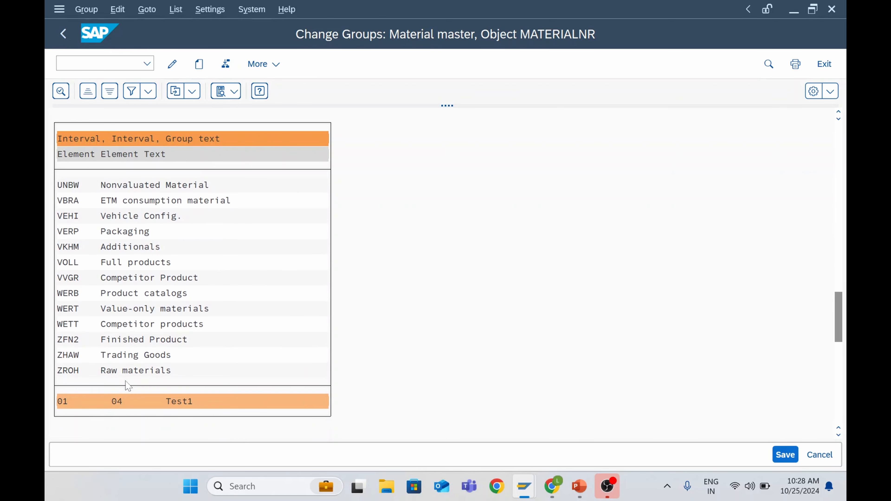
left_click(66, 372)
left_click(226, 64)
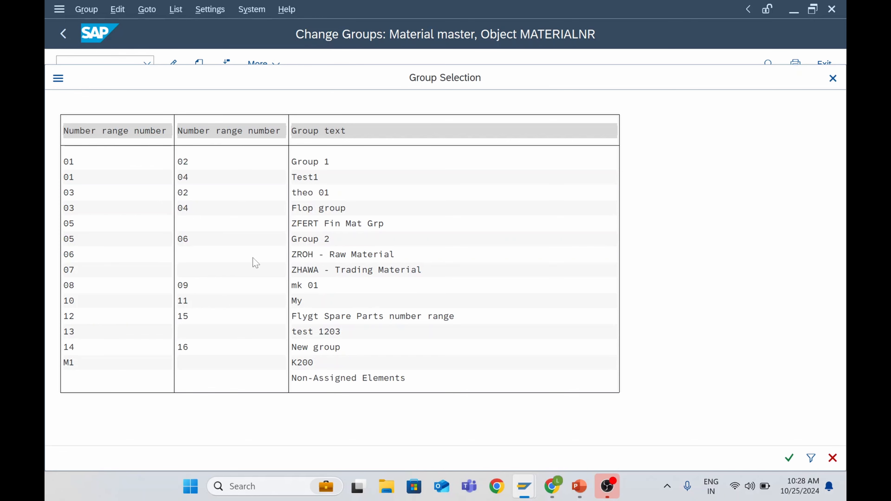
double_click(91, 252)
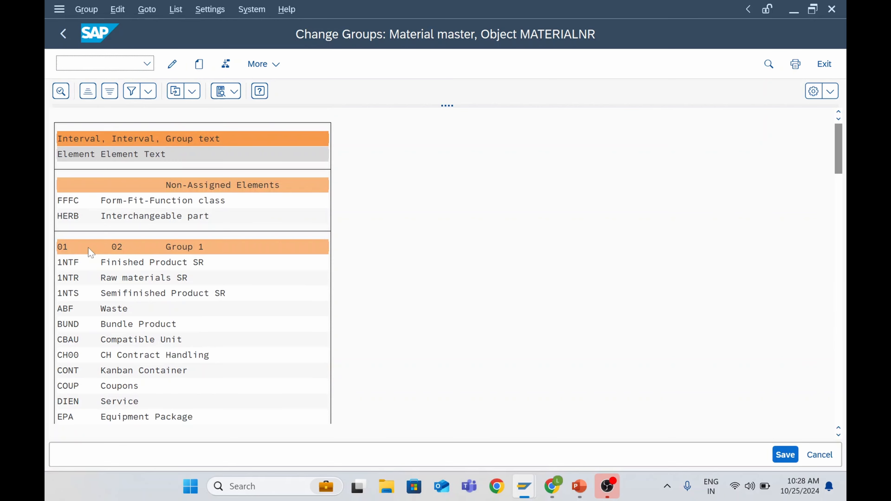
Assign the material type ZHAW (Trading Goods) to number range group 07, ZHAWA - Trading Material
left_click_drag(836, 159, 837, 305)
scroll(157, 341, "down", 2)
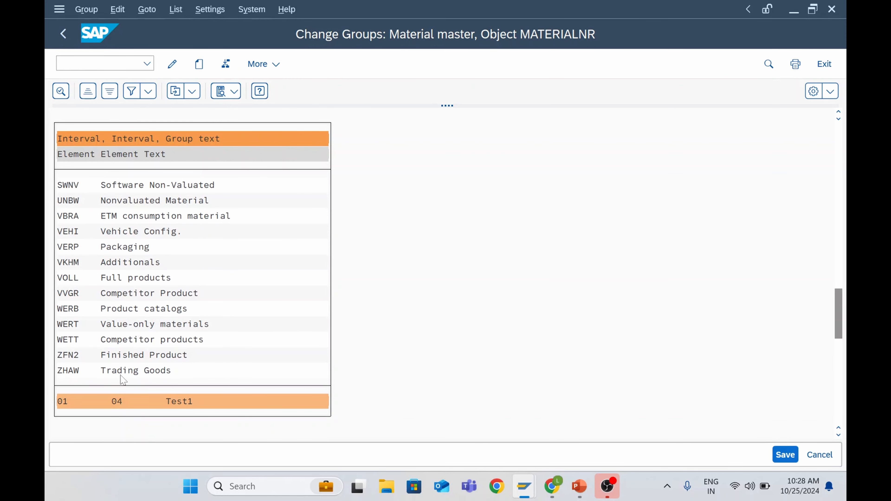
left_click(71, 372)
left_click(66, 372)
left_click(225, 64)
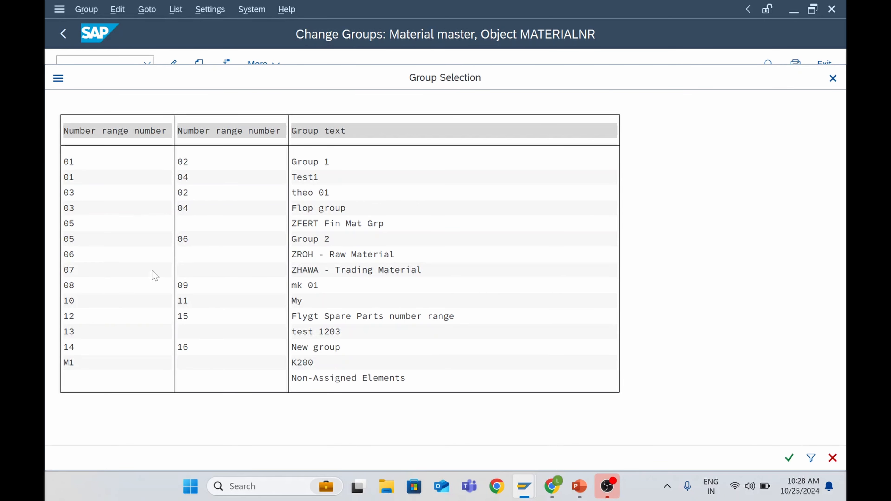
double_click(68, 271)
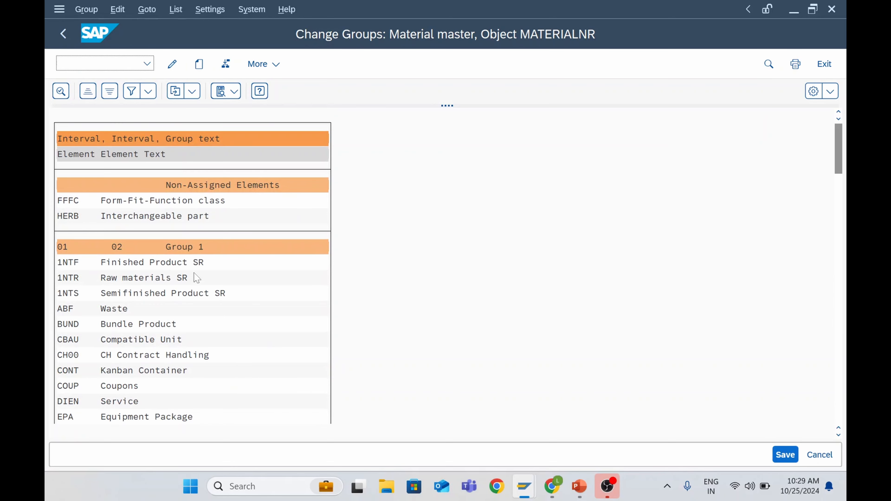
Check the elements under groups 06 and 07 and save the group assignments
left_click_drag(840, 169, 838, 415)
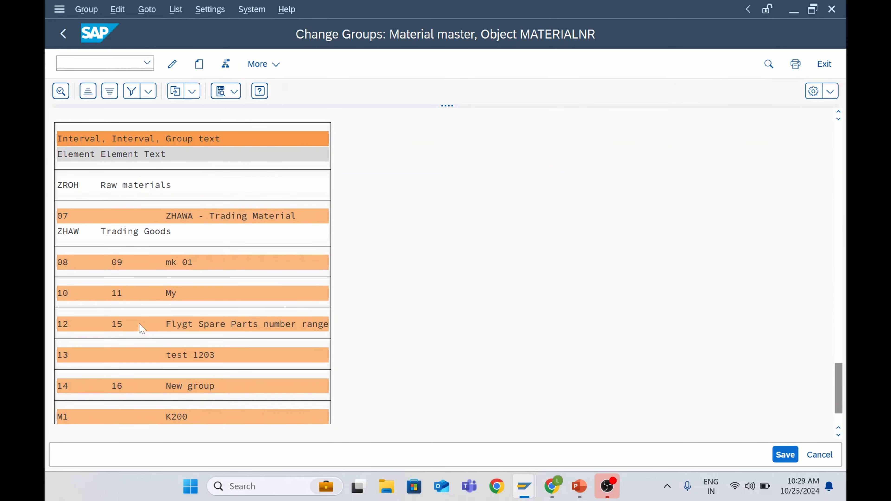
scroll(139, 323, "up", 1)
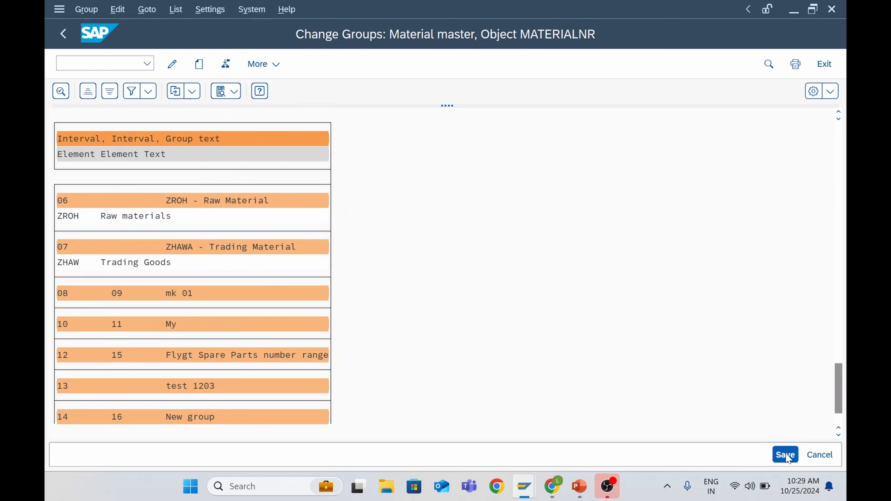
left_click(788, 456)
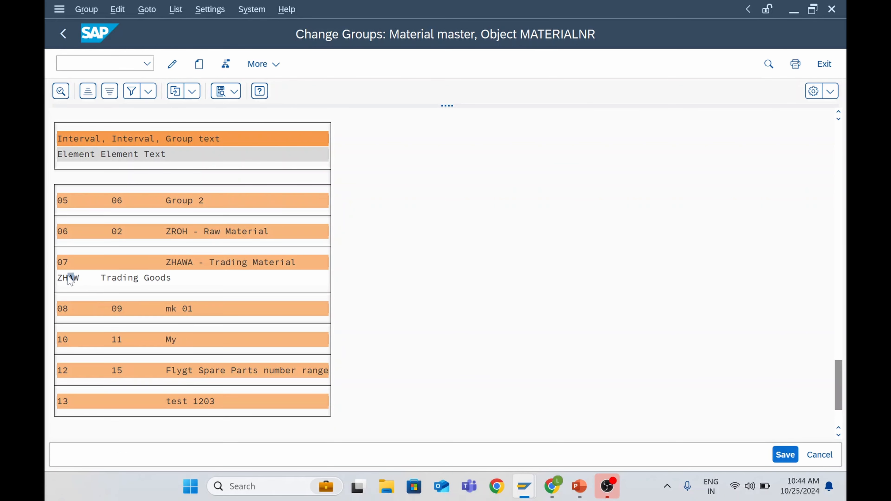
Assign the existing external interval 02 to the group ZHAWA - Trading Material, save it and return to the group list
left_click(69, 262)
double_click(78, 262)
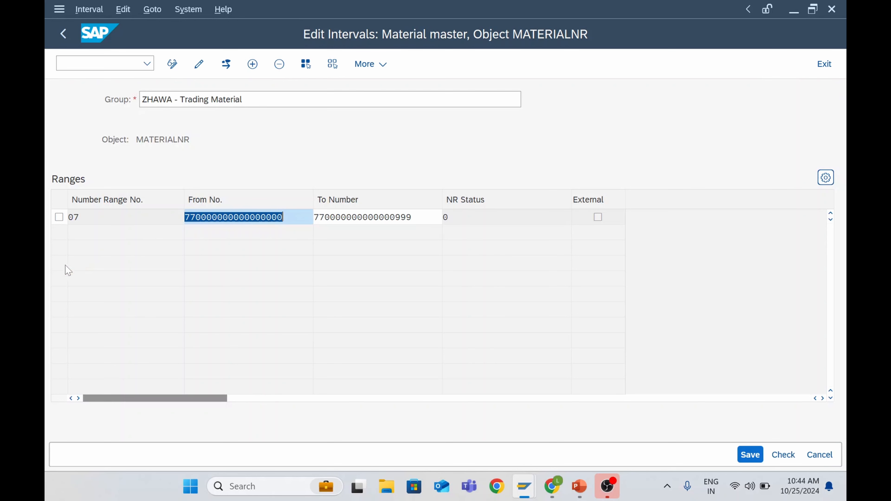
left_click(74, 217)
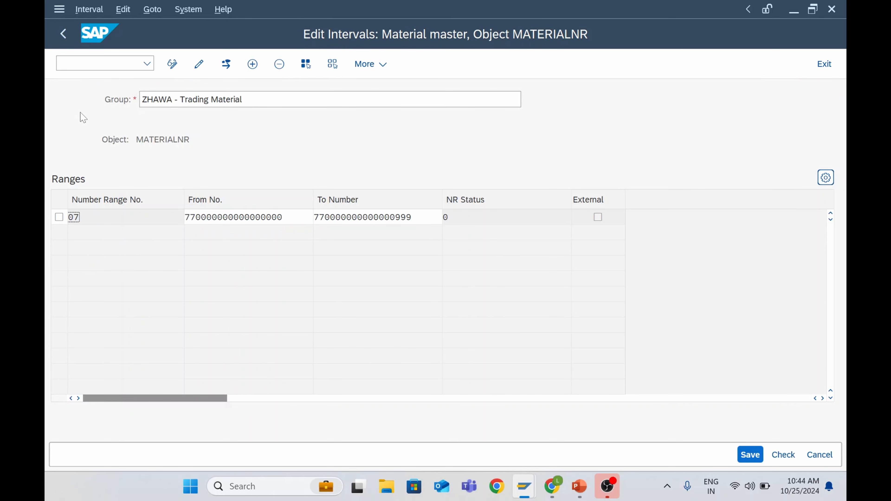
left_click(92, 10)
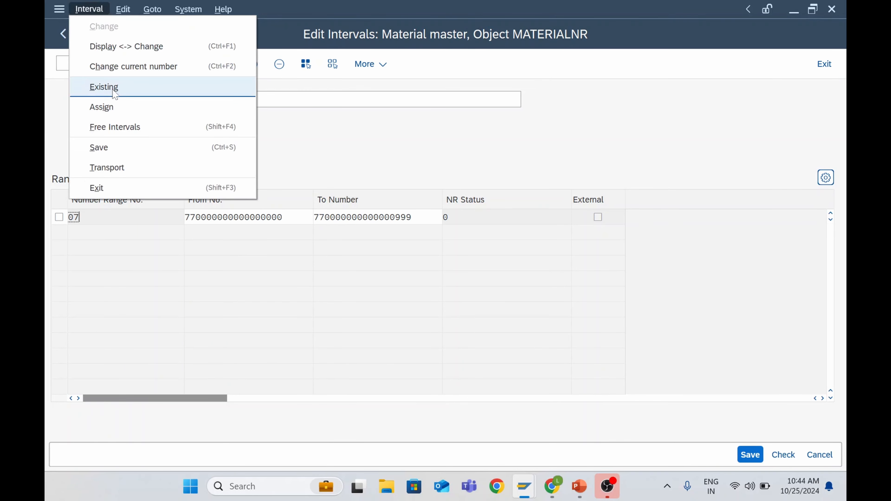
left_click(112, 114)
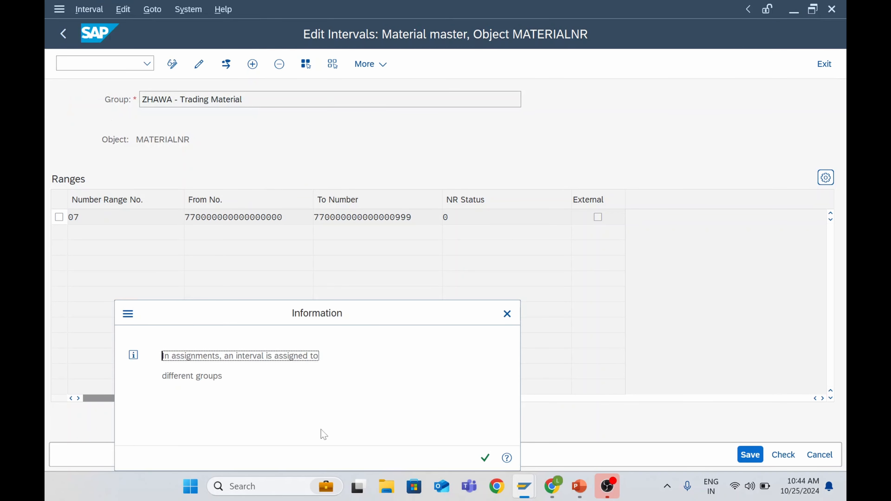
left_click(486, 458)
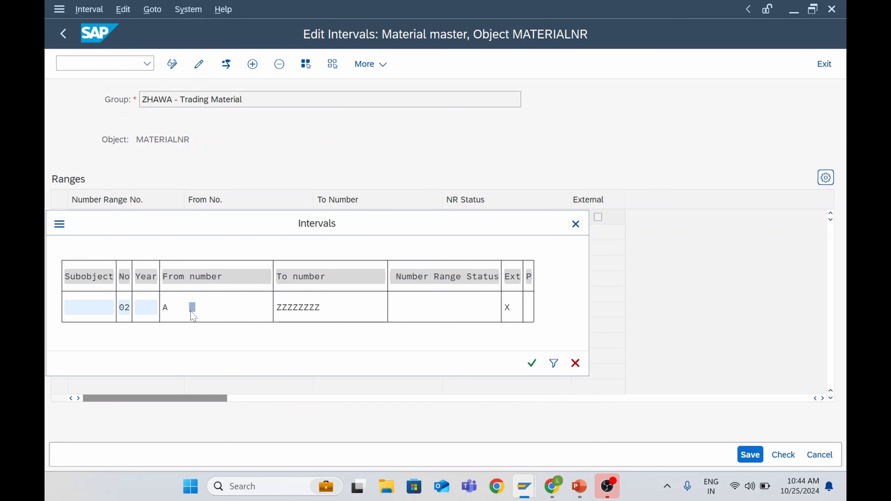
key("Return")
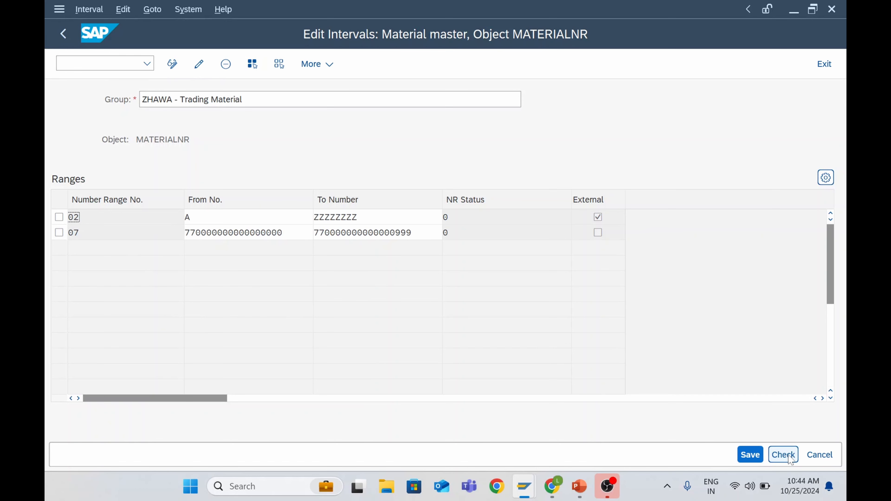
left_click(751, 455)
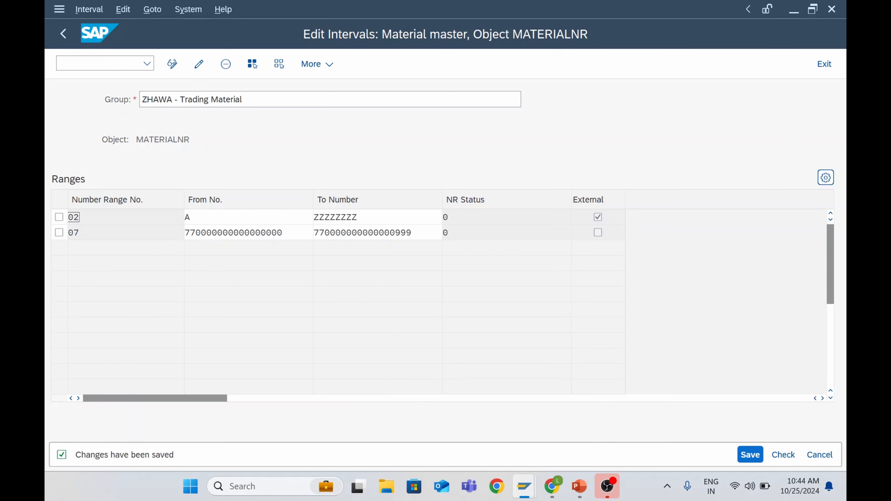
left_click(76, 233)
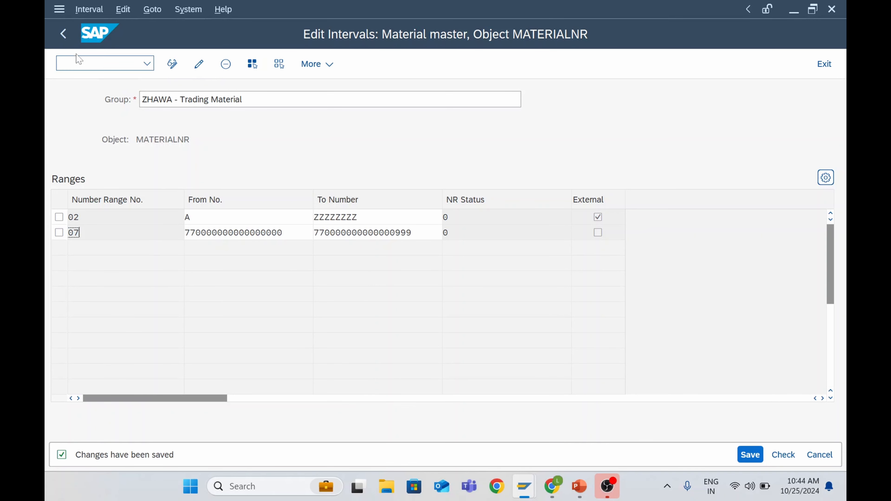
left_click(66, 36)
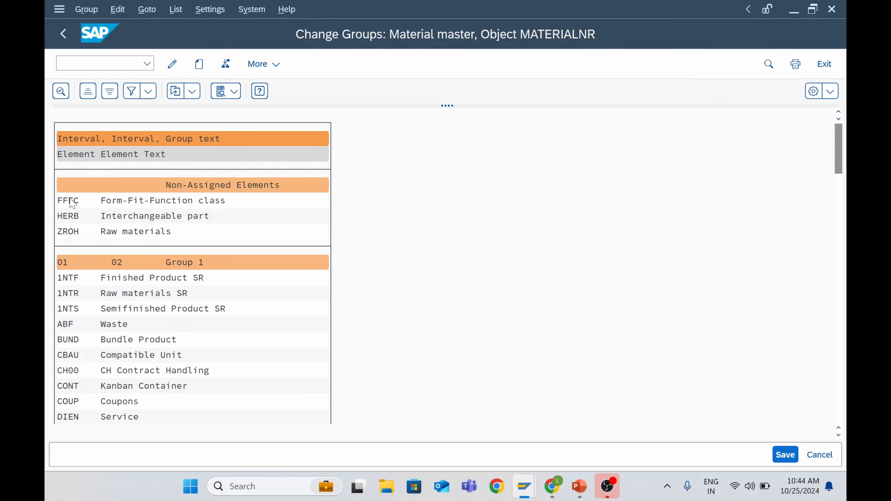
Review the intervals and elements of the ZFERT, ZROH and ZHAWA groups and save the group changes
left_click_drag(839, 151, 834, 310)
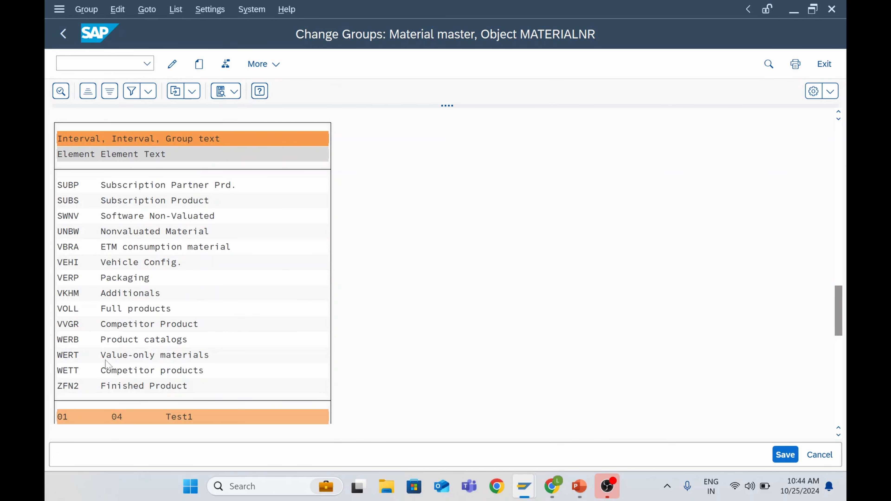
scroll(107, 346, "down", 3)
scroll(126, 373, "down", 5)
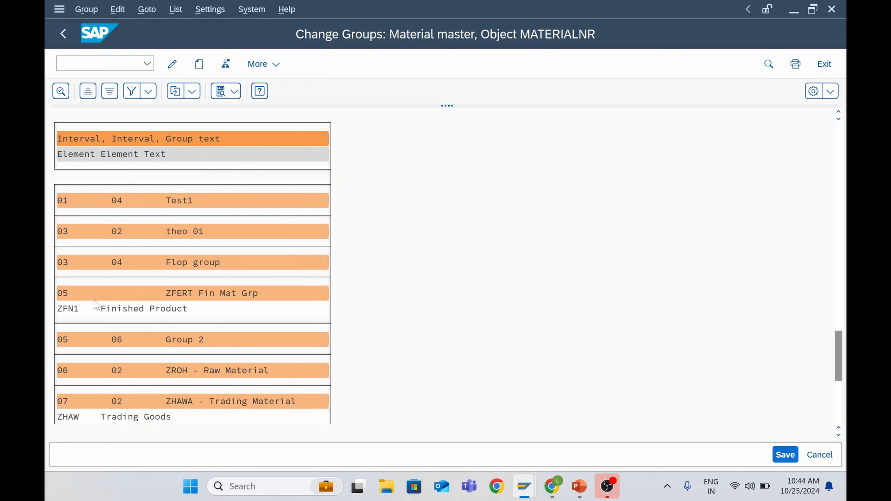
scroll(87, 312, "down", 1)
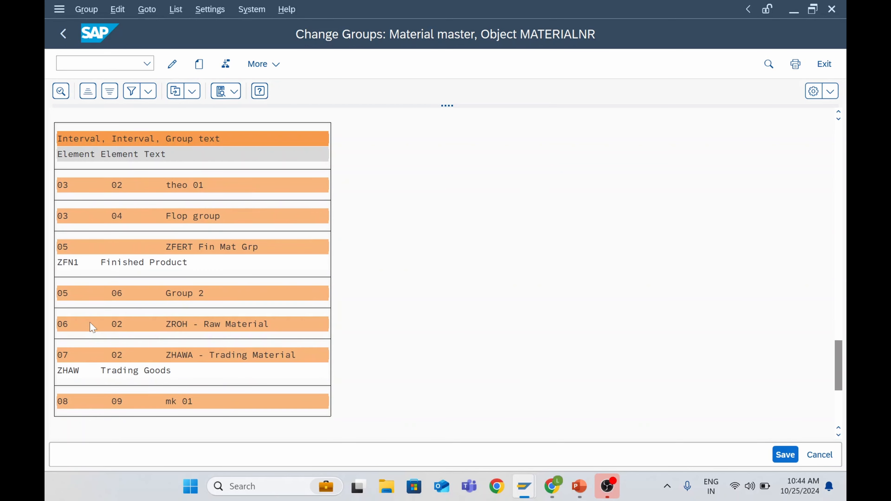
scroll(92, 327, "down", 2)
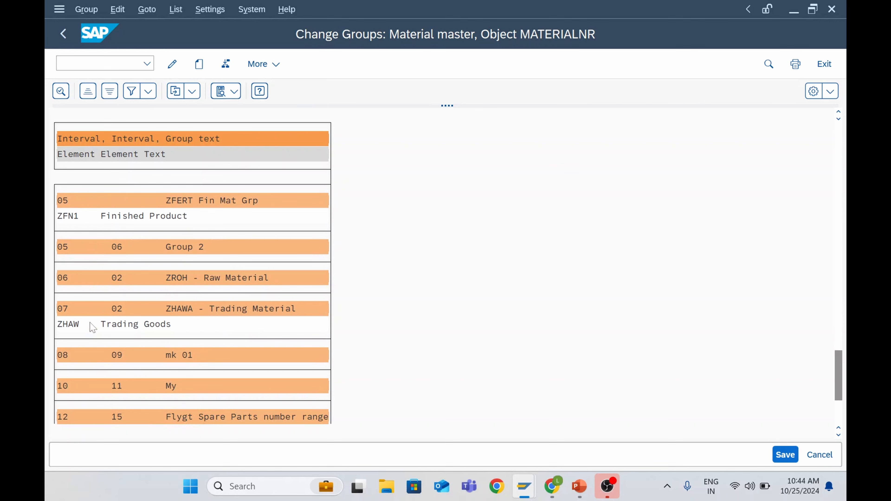
scroll(89, 322, "down", 1)
key("ctrl+s")
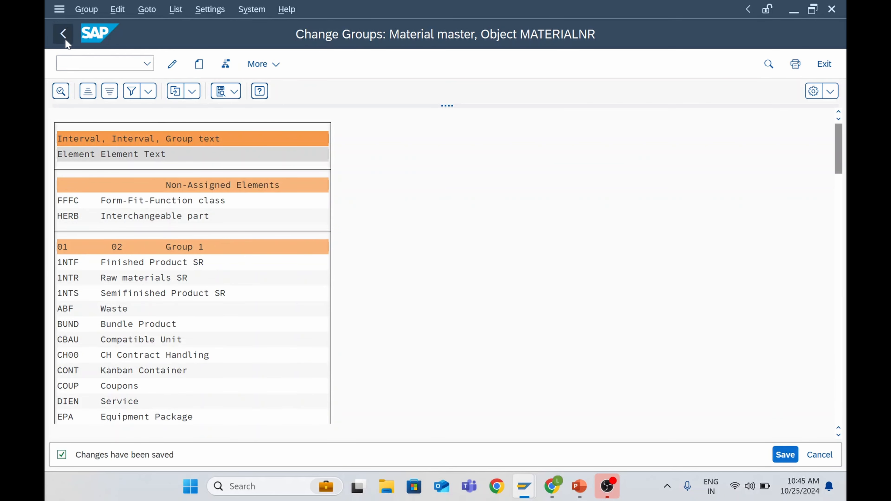
Display the MATERIALNR intervals, examine number ranges 06, 07 and 02, and return to the IMG structure
left_click(64, 40)
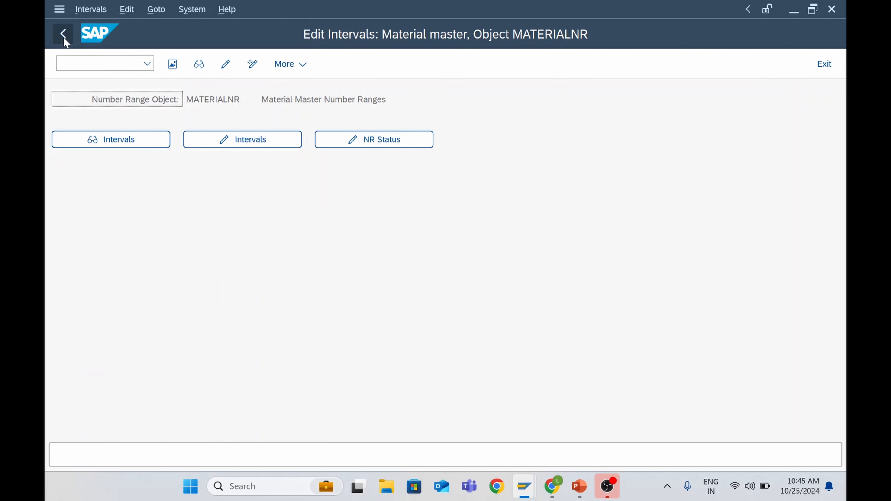
left_click(125, 145)
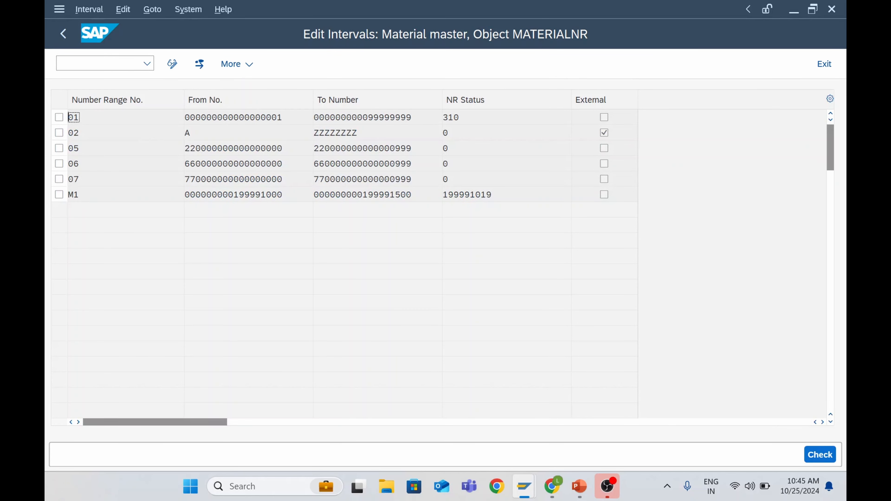
left_click(73, 164)
left_click(73, 179)
left_click(73, 133)
left_click(64, 36)
left_click(65, 37)
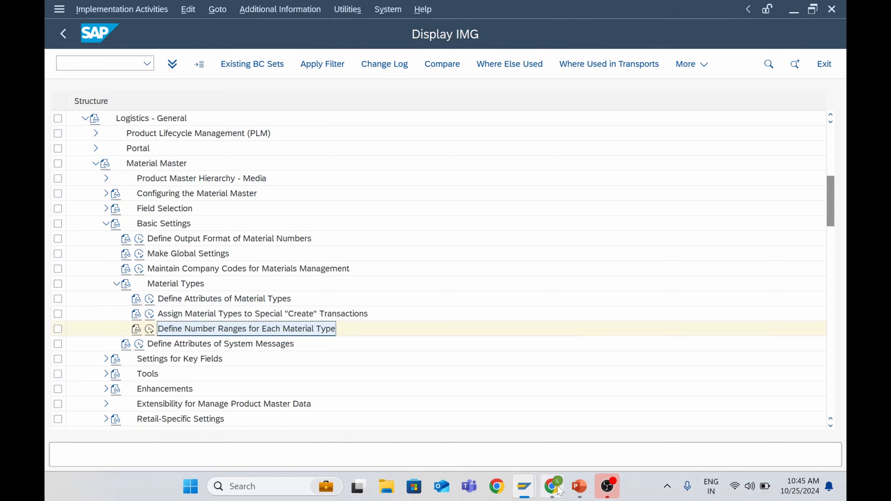
Switch to the Material Master lesson in Chrome and read the MMNR number range guide through to the Integration section
mouse_move(552, 486)
left_click(548, 421)
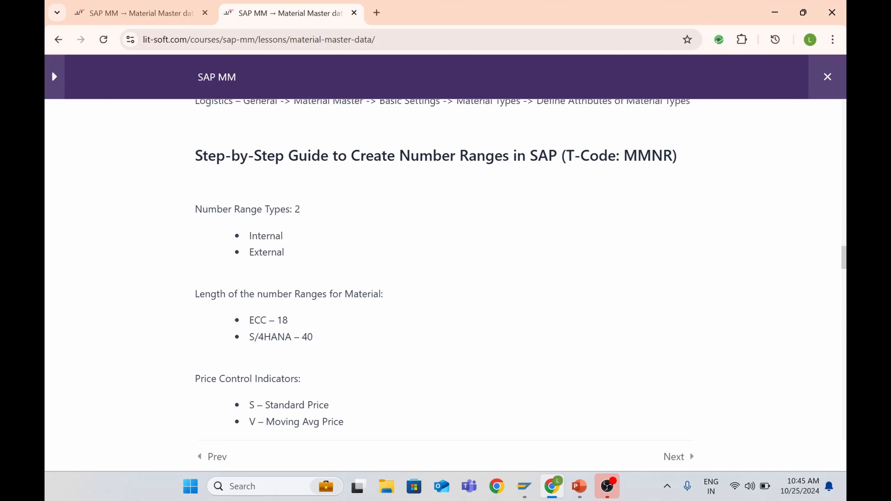
scroll(313, 274, "down", 3)
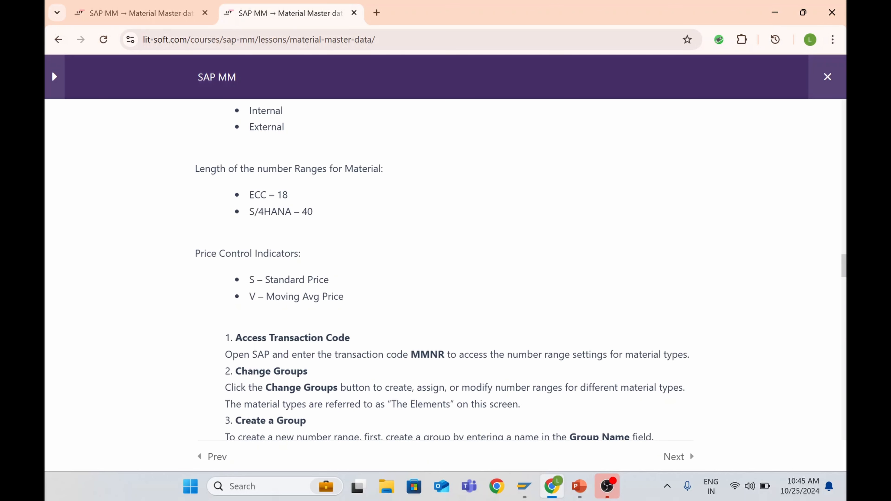
scroll(340, 223, "down", 3)
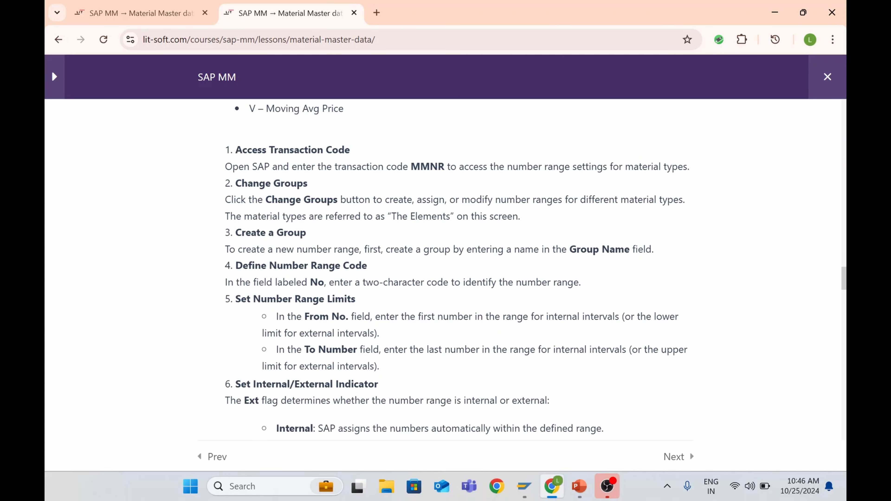
scroll(339, 226, "down", 2)
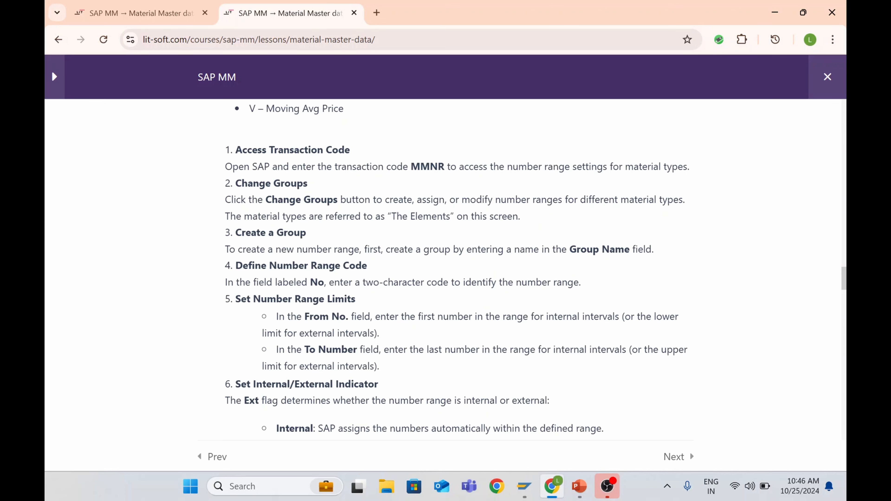
scroll(313, 342, "down", 5)
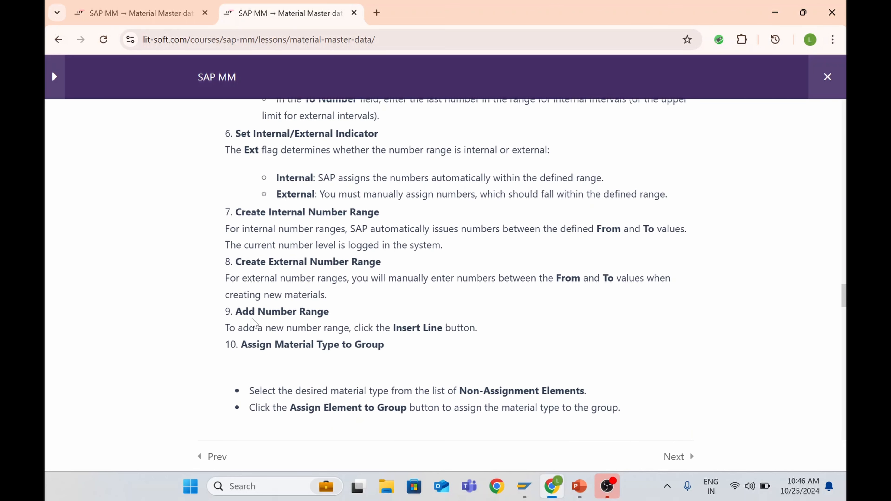
scroll(361, 325, "down", 3)
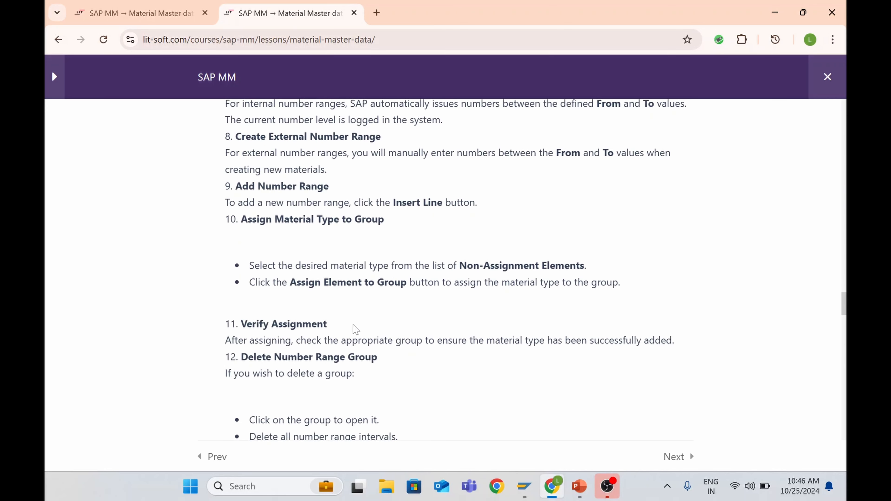
scroll(332, 255, "down", 3)
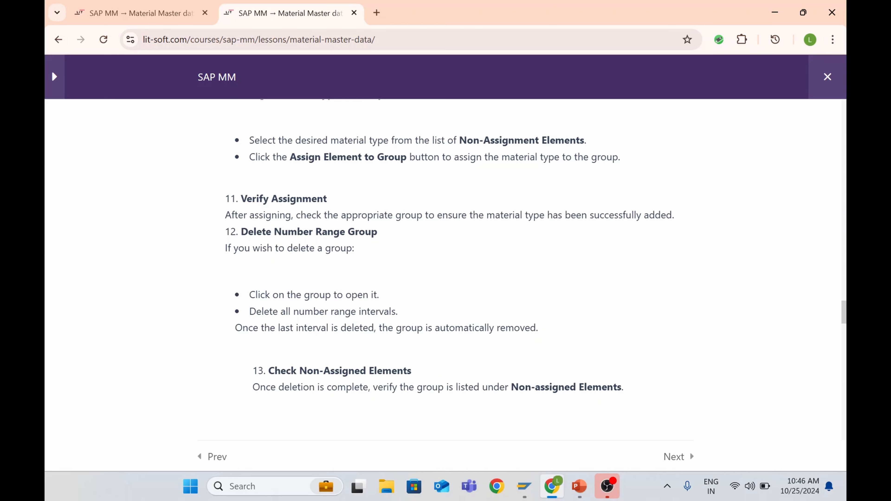
scroll(442, 281, "down", 3)
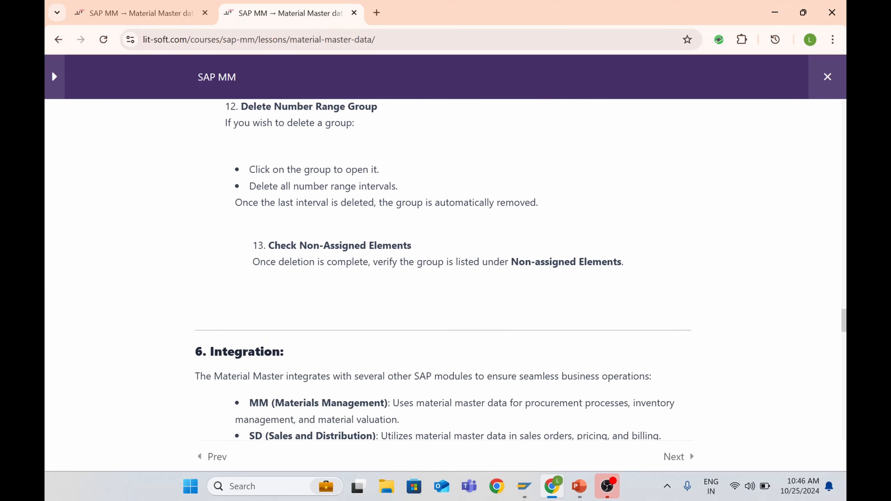
scroll(443, 270, "down", 6)
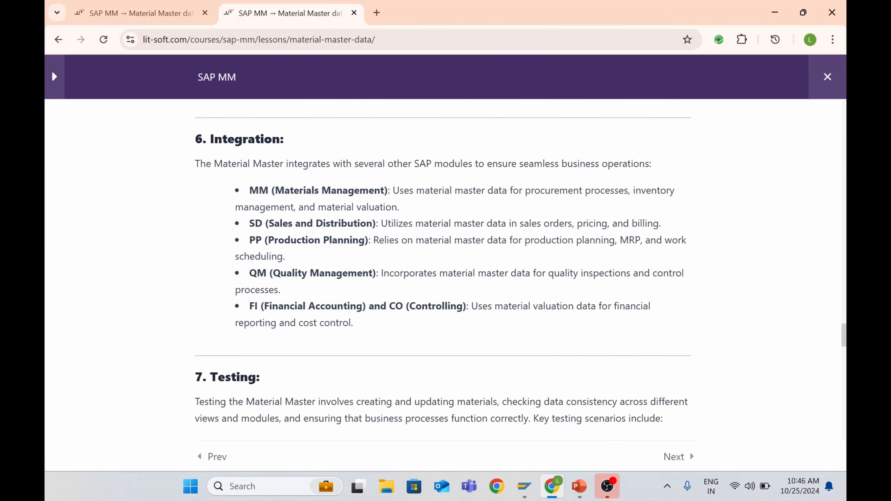
Read the Testing and Examples and Test Data sections of the lesson, and switch back to SAP
scroll(443, 281, "down", 10)
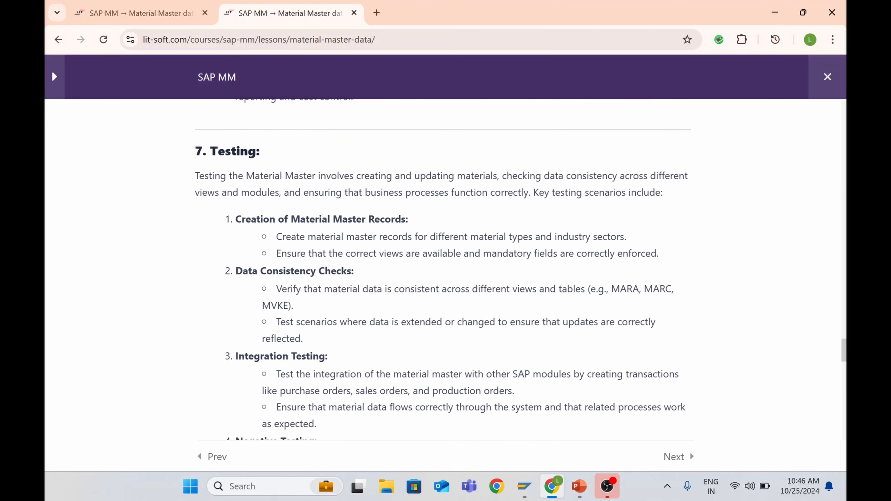
scroll(443, 281, "down", 4)
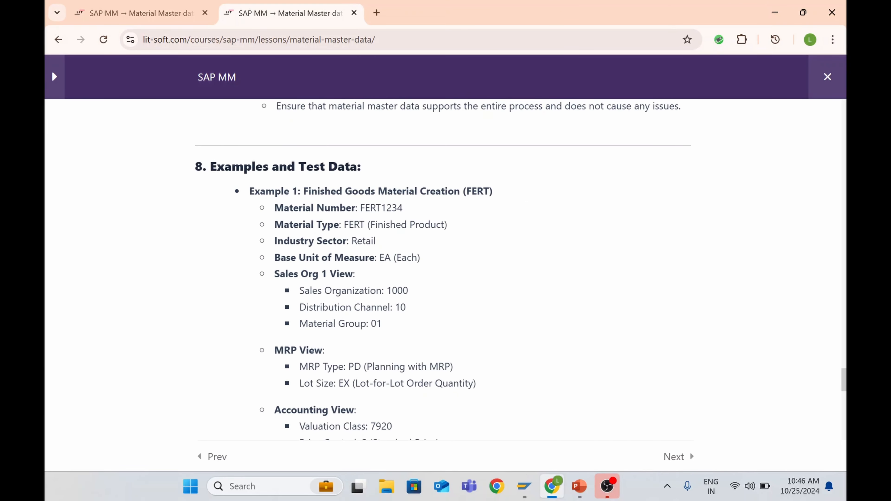
key("alt+Tab")
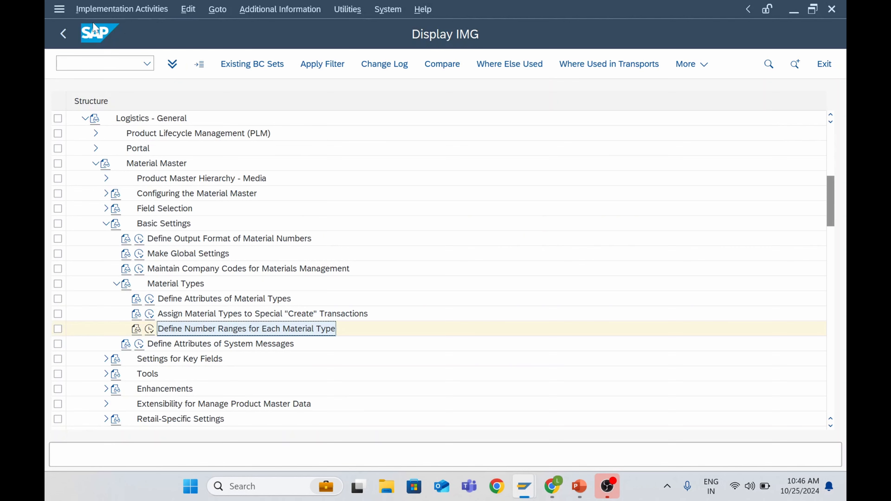
Open a new SAP session window and start the Create Material transaction MM01
left_click(59, 9)
left_click(88, 150)
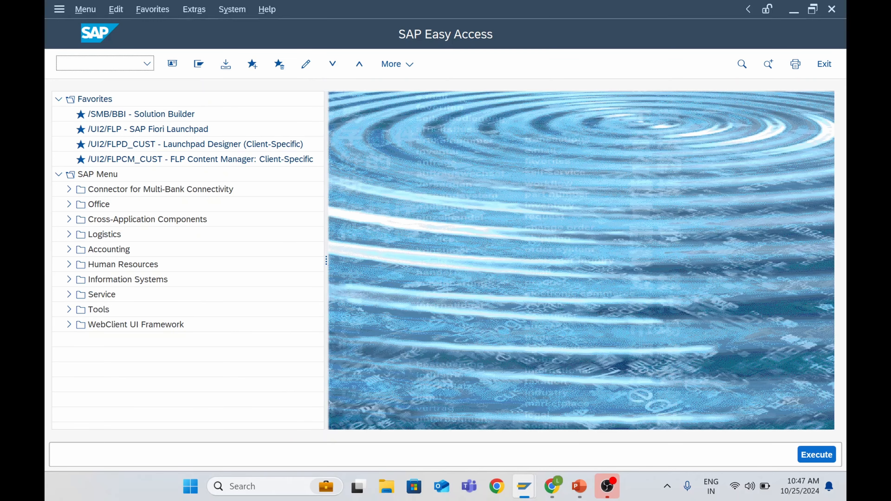
type("mm01")
key("Return")
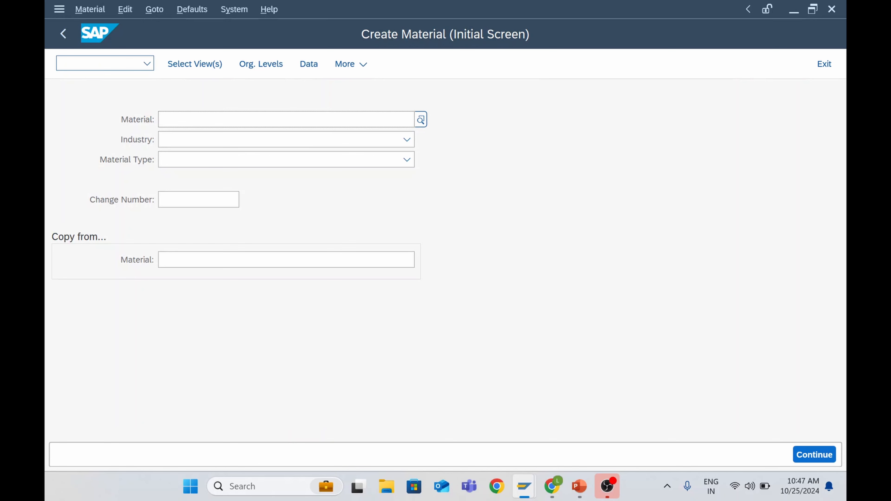
Enter R-302 as the material to copy from and ZROH-10 as the new material number
left_click(186, 259)
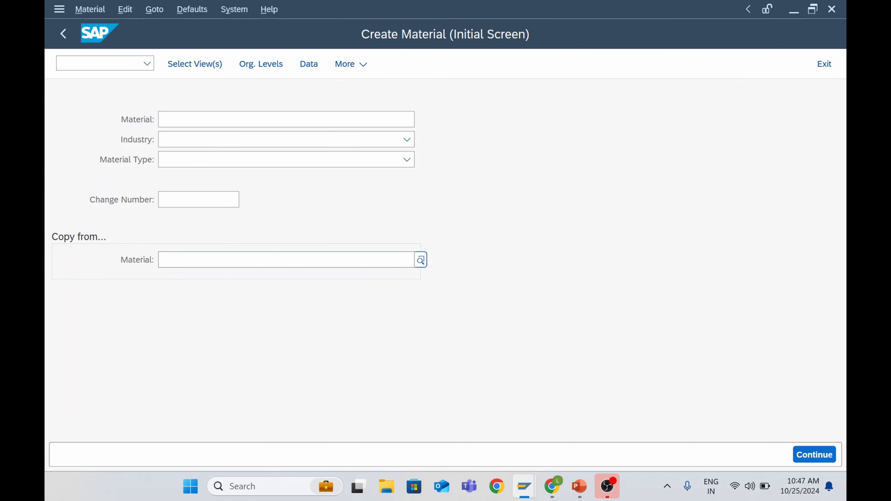
key("Caps_Lock")
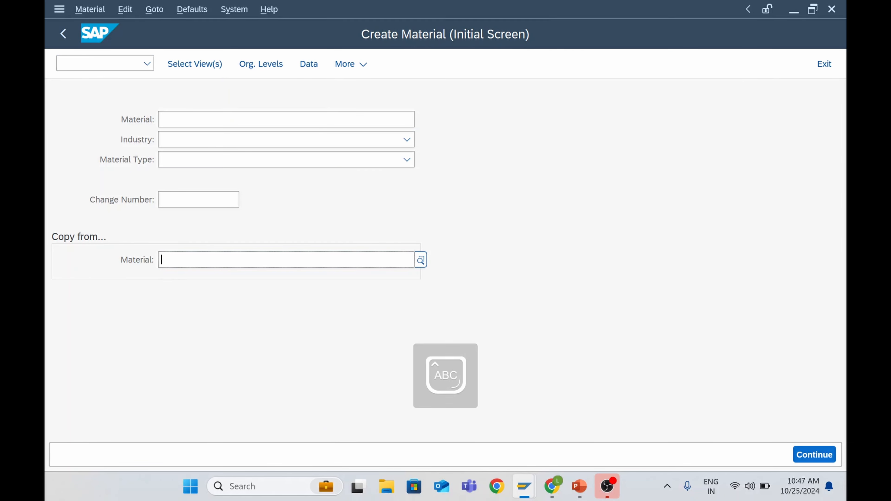
type("R-")
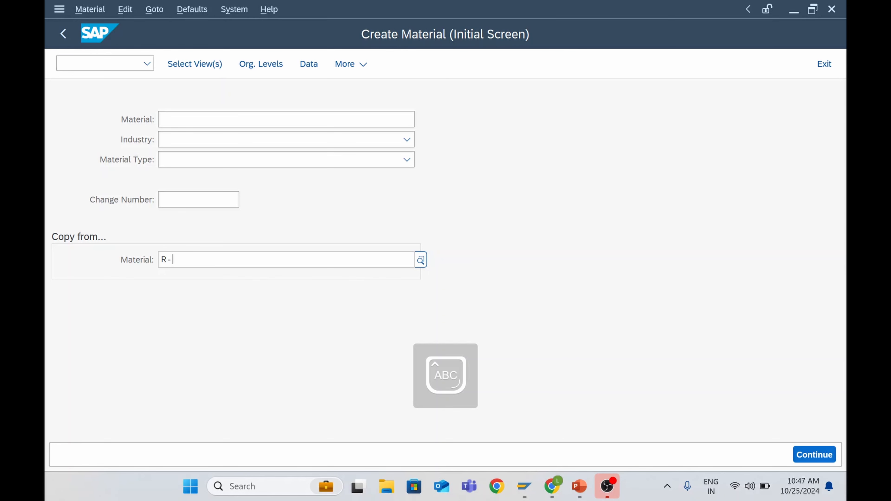
type("302")
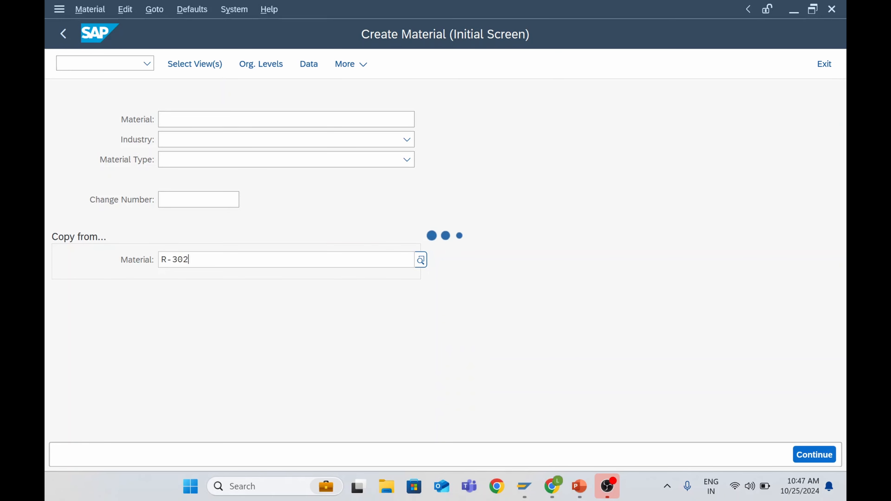
left_click(160, 119)
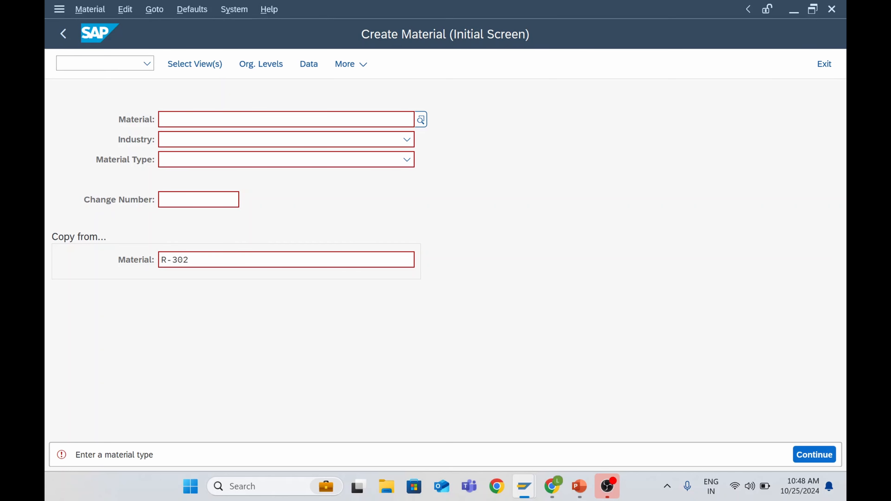
type("ZRO")
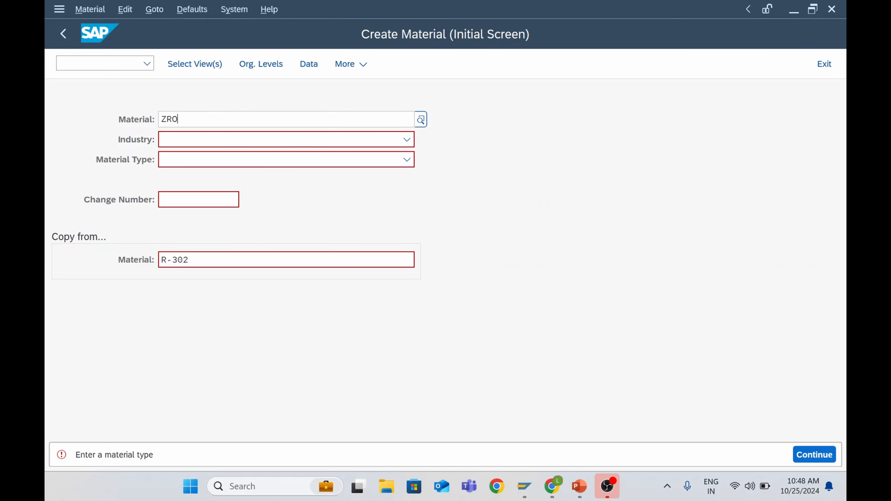
type("H-10")
Set the industry to Mechanical engineering and the material type to ZROH Raw materials, and continue to the view selection
left_click(407, 140)
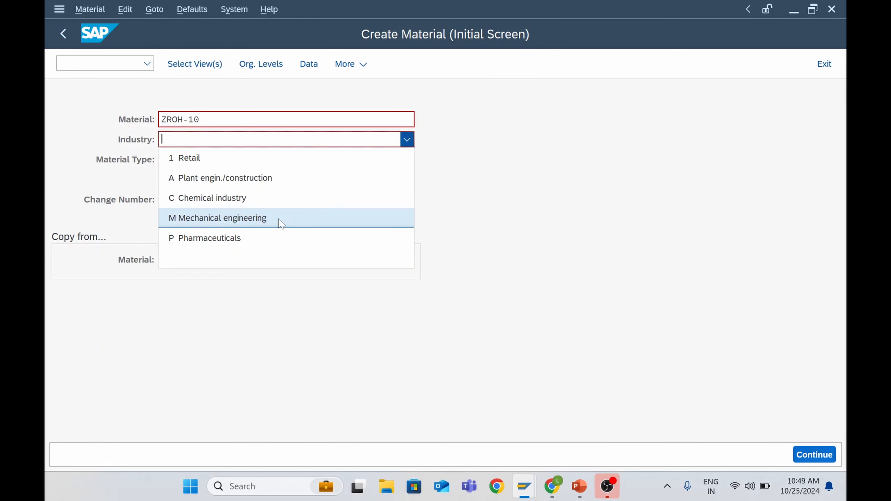
left_click(280, 217)
left_click(278, 162)
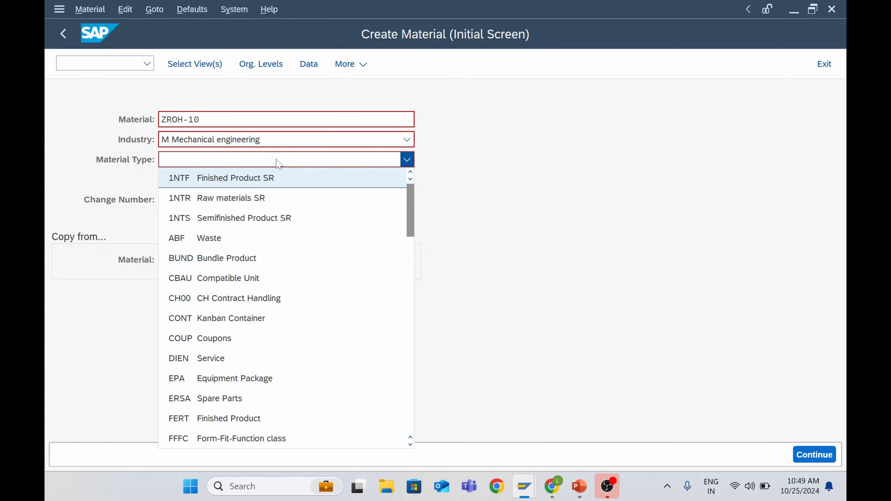
key("z")
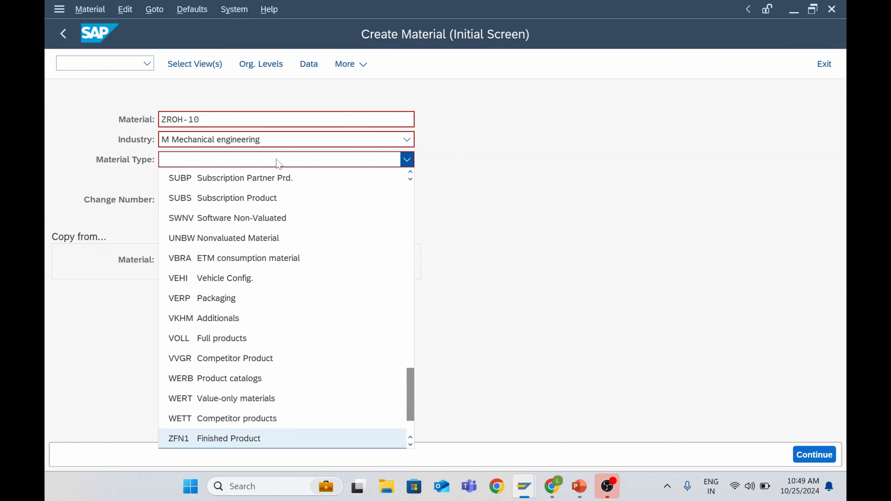
scroll(280, 318, "down", 2)
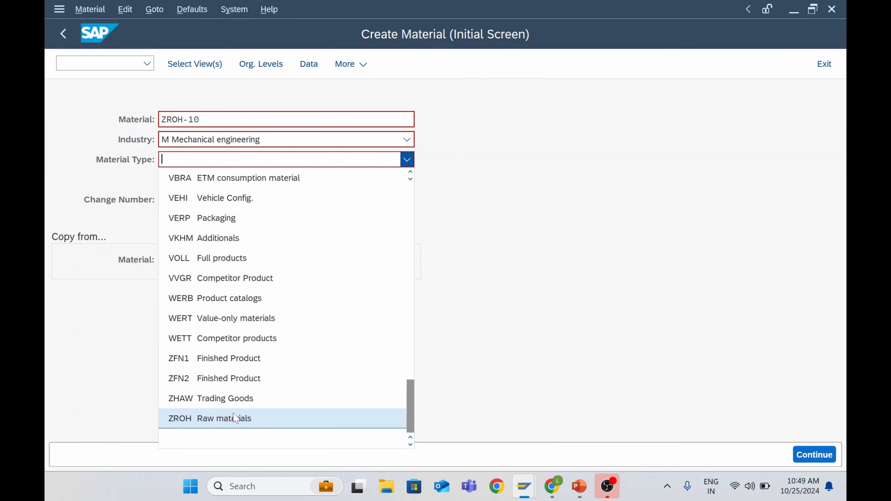
left_click(234, 418)
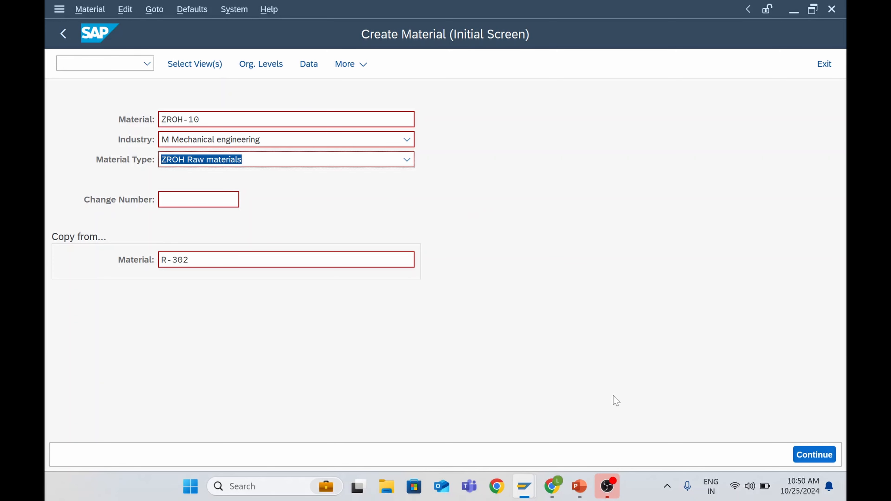
left_click(794, 455)
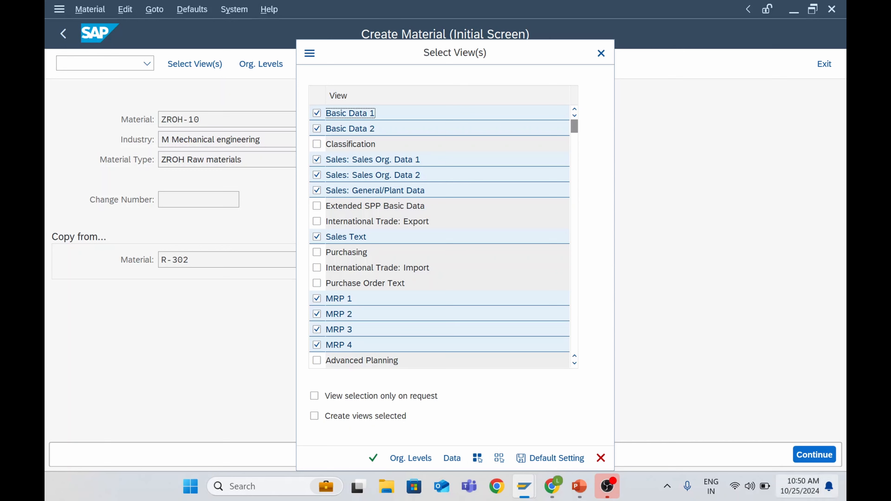
Deselect the Sales Org. Data 1, Sales Org. Data 2, Sales General/Plant Data and Sales Text views
left_click(317, 159)
left_click(317, 175)
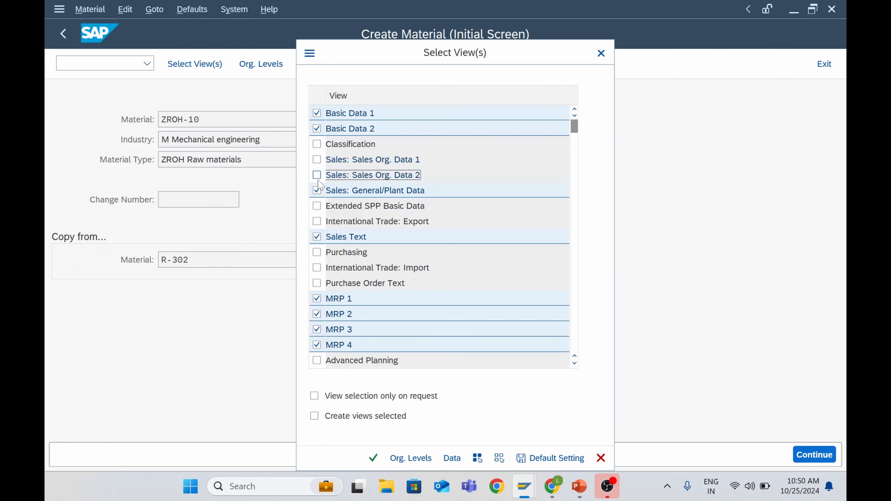
left_click(317, 191)
left_click(316, 236)
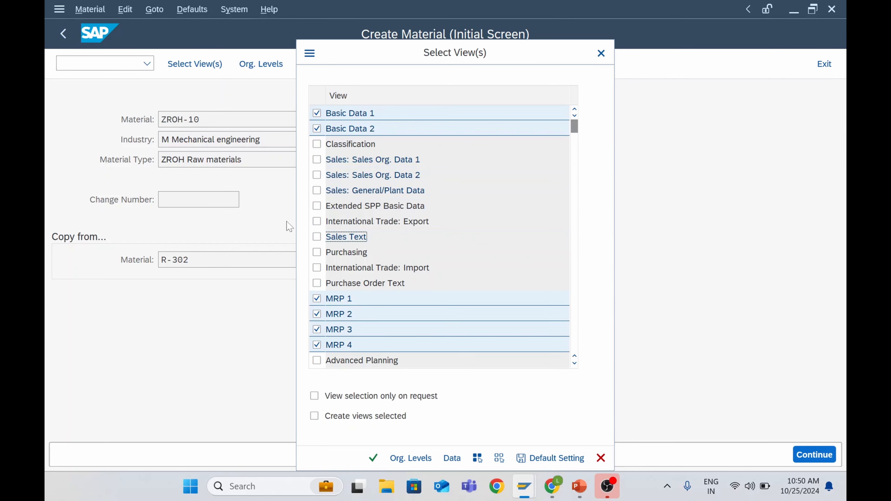
Add the Purchasing and Purchase Order Text views to the selection and proceed to the organizational levels
left_click(316, 252)
left_click(317, 283)
scroll(318, 283, "down", 3)
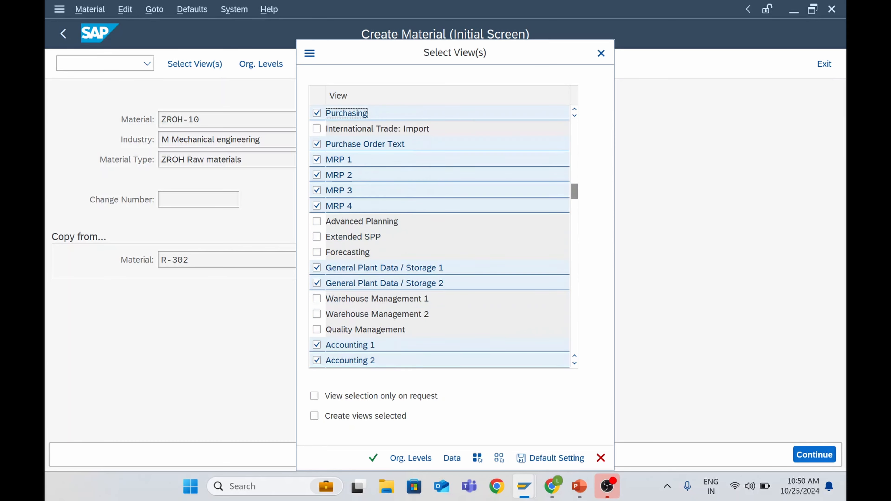
scroll(392, 312, "down", 2)
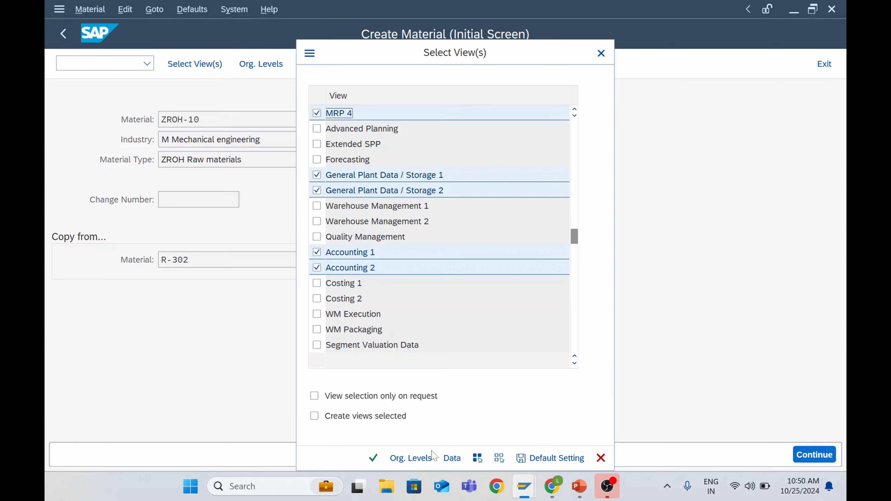
left_click(411, 458)
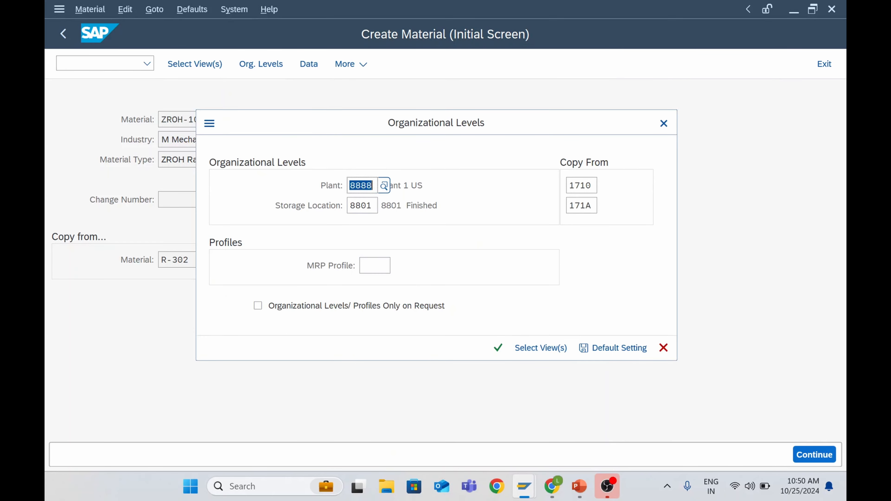
Choose storage location 8802 Raw Mat for plant 8888, keep 1710 and 171A as copy sources, and confirm the organizational levels
left_click(366, 185)
left_click(361, 205)
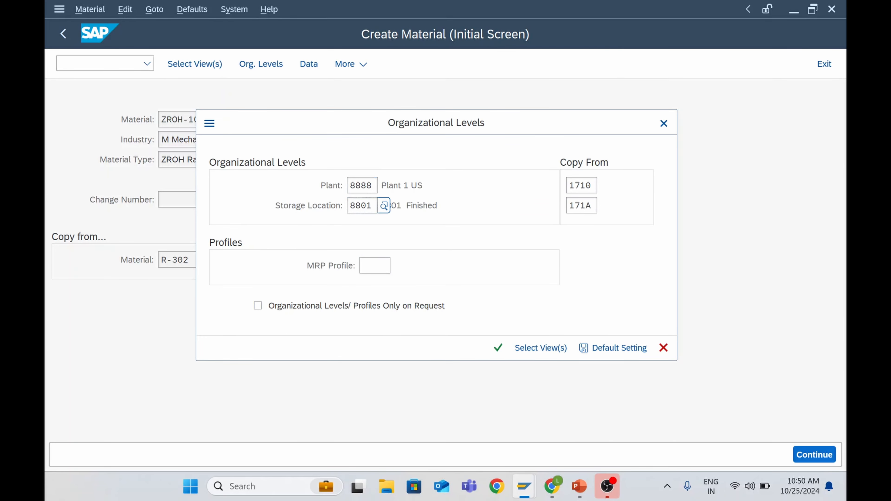
left_click(384, 208)
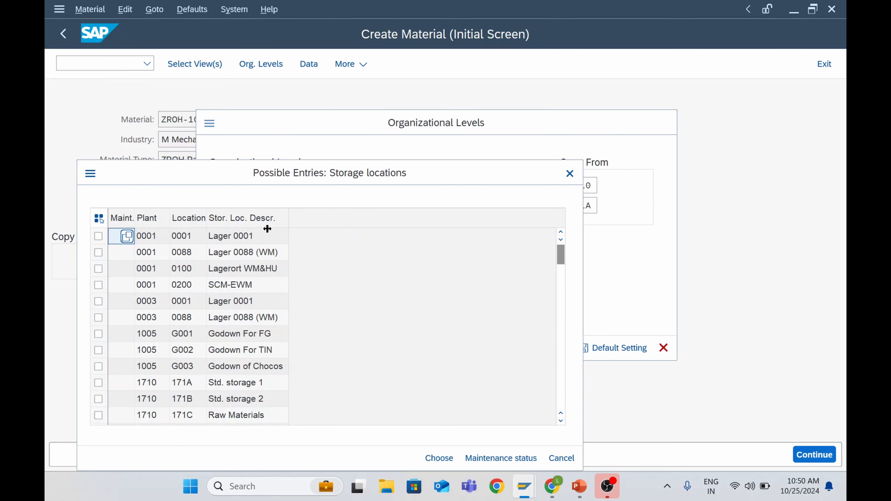
scroll(166, 375, "down", 15)
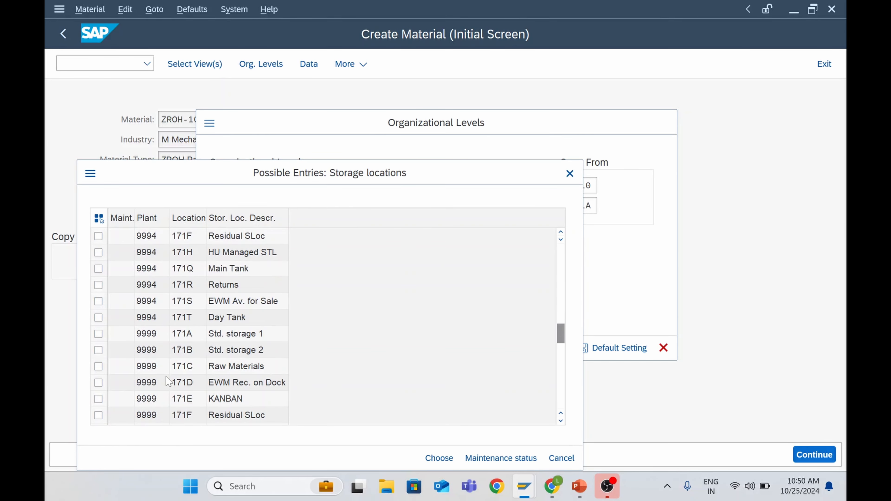
scroll(165, 378, "up", 3)
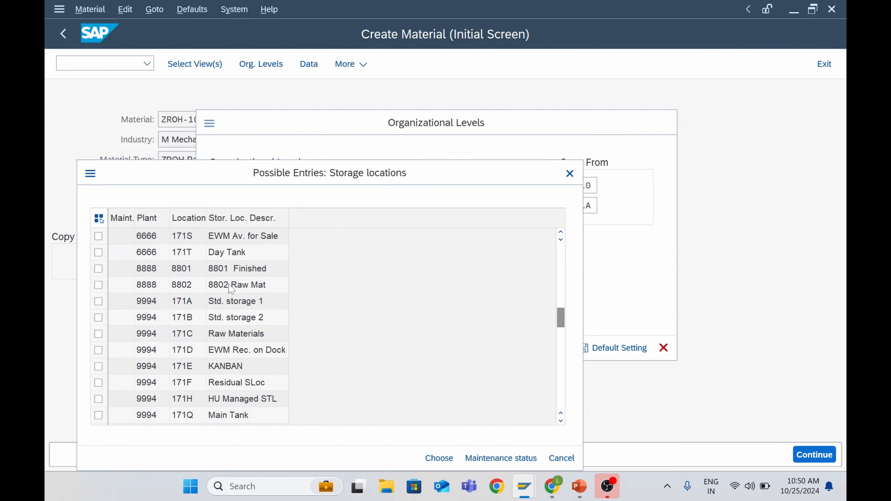
double_click(231, 285)
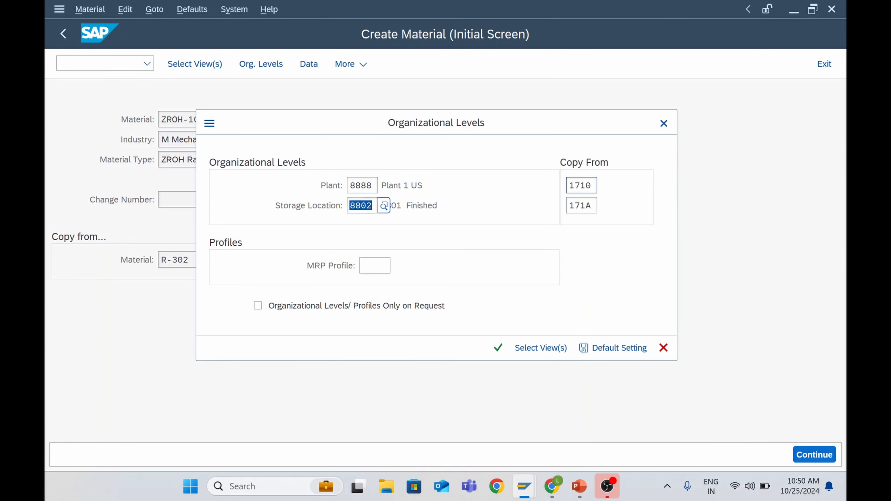
left_click(581, 185)
left_click(579, 206)
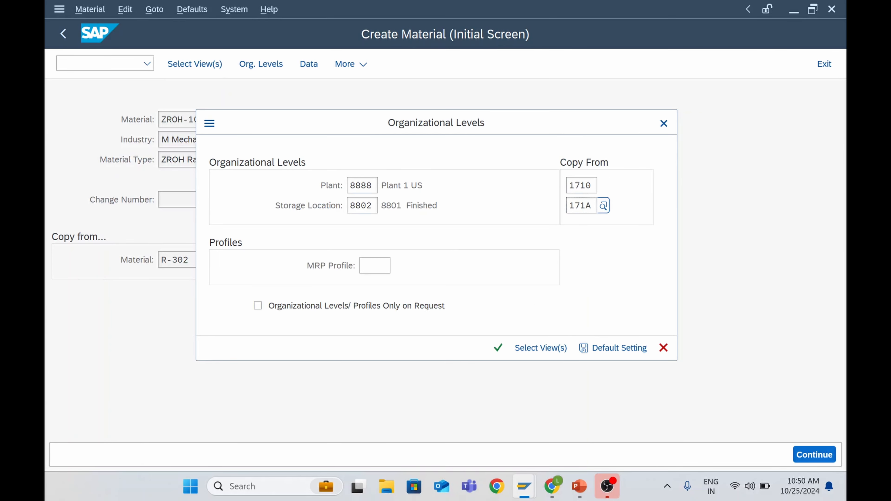
left_click(499, 349)
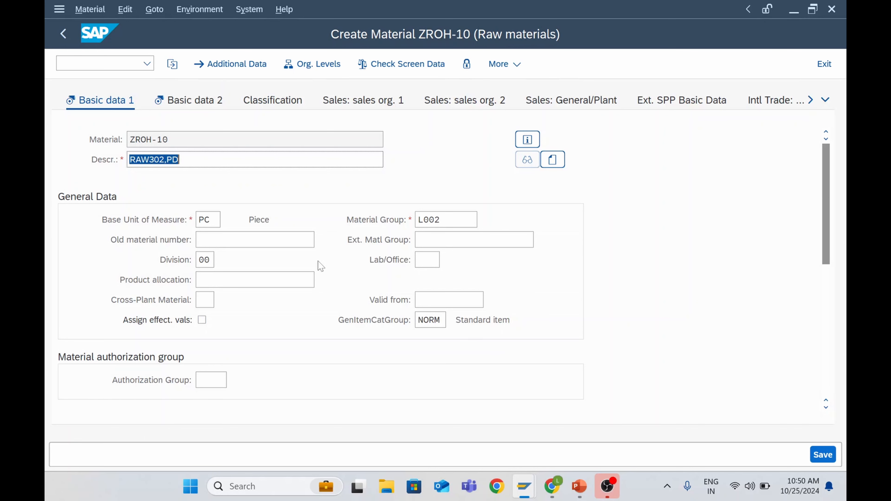
Check the material number and description, and choose L002 Raw Materials as the material group from the possible entries
left_click(175, 140)
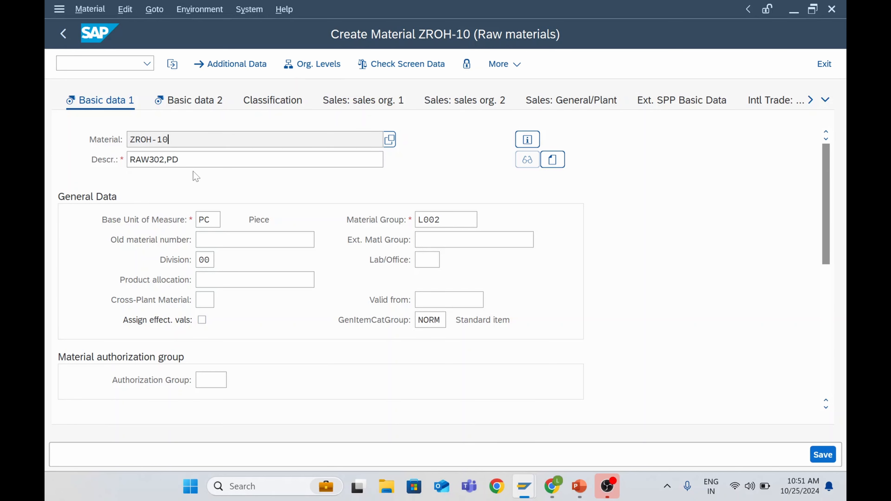
left_click(164, 160)
left_click(441, 220)
left_click(483, 220)
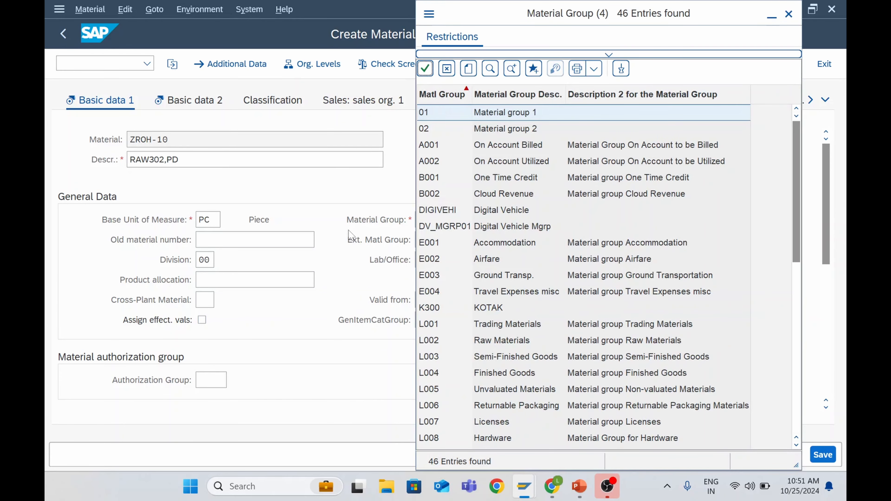
double_click(496, 340)
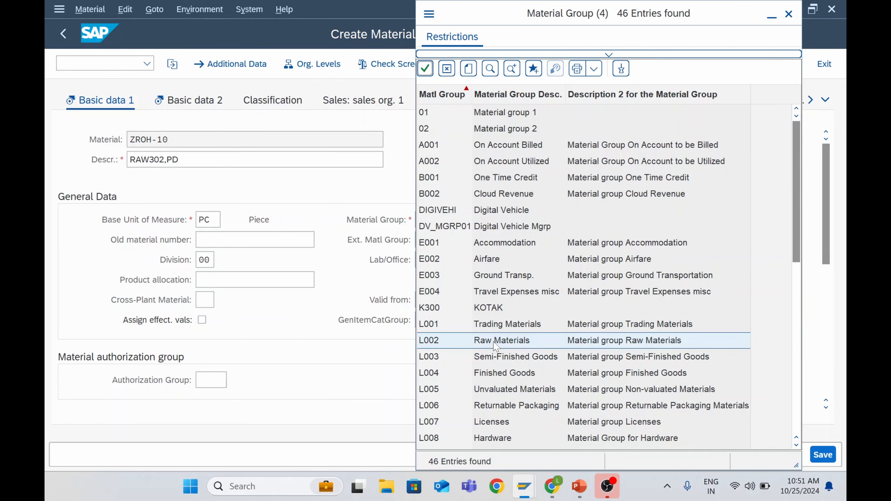
Review the weight, dimensions, packaging and text sections of the Basic data 1 view
scroll(294, 313, "down", 3)
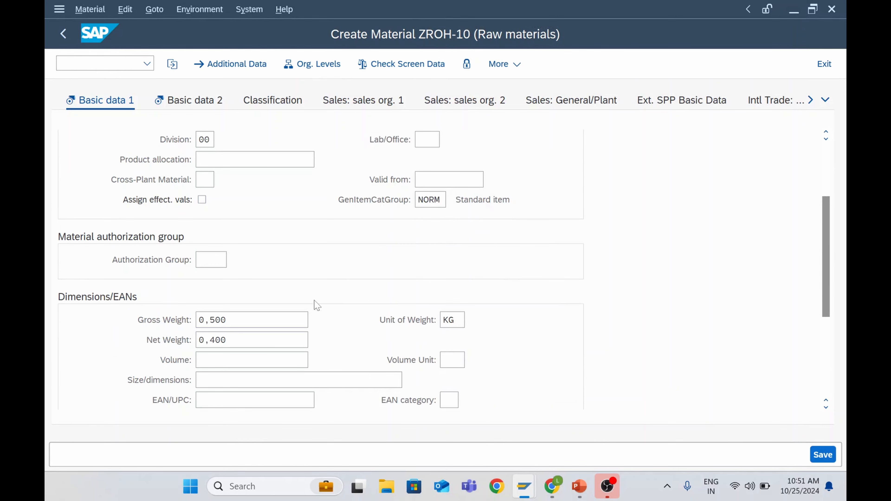
scroll(285, 308, "down", 3)
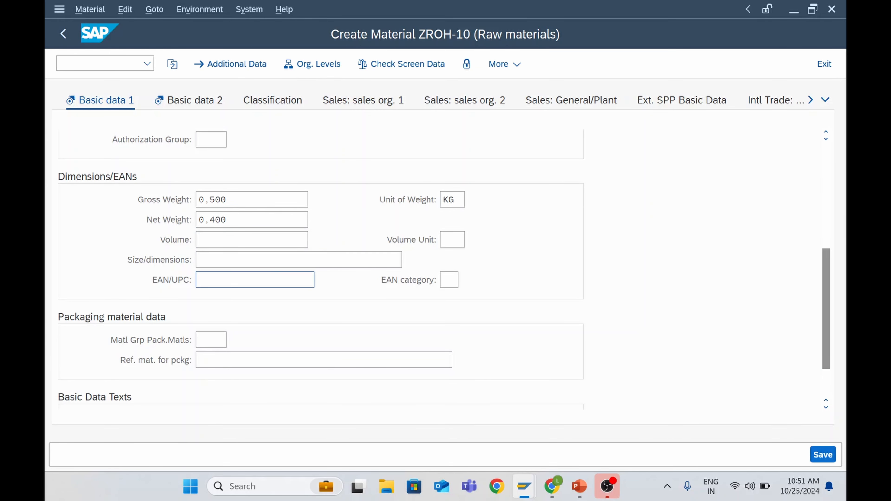
scroll(272, 284, "down", 1)
scroll(272, 284, "up", 5)
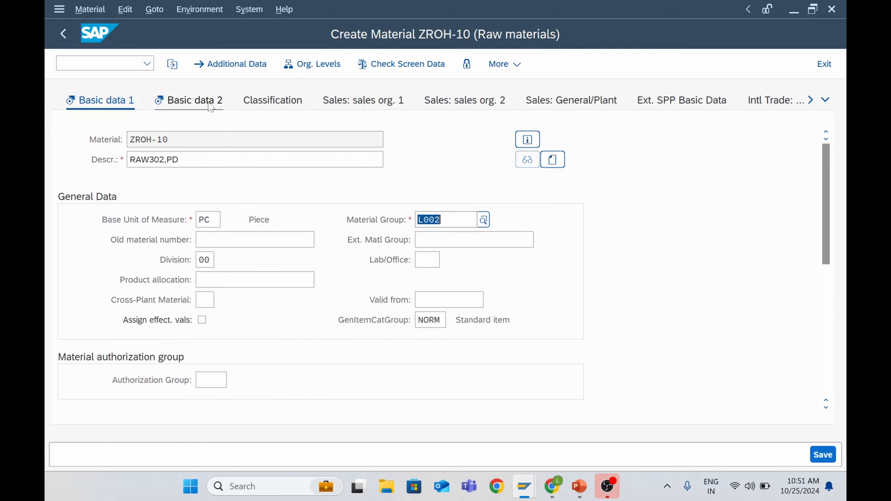
Copy the material description and review the other, environment, segmentation and design data of the Basic data 2 view
left_click(191, 100)
key("ctrl+c")
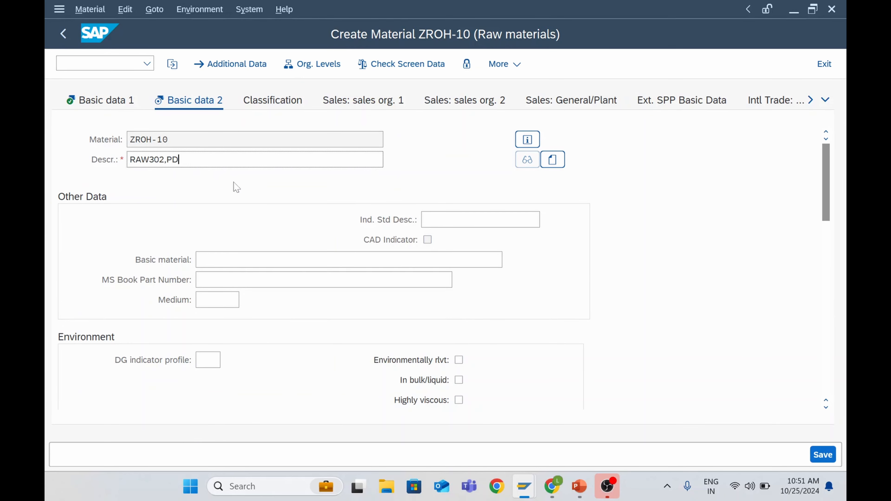
scroll(234, 184, "down", 10)
scroll(316, 307, "up", 10)
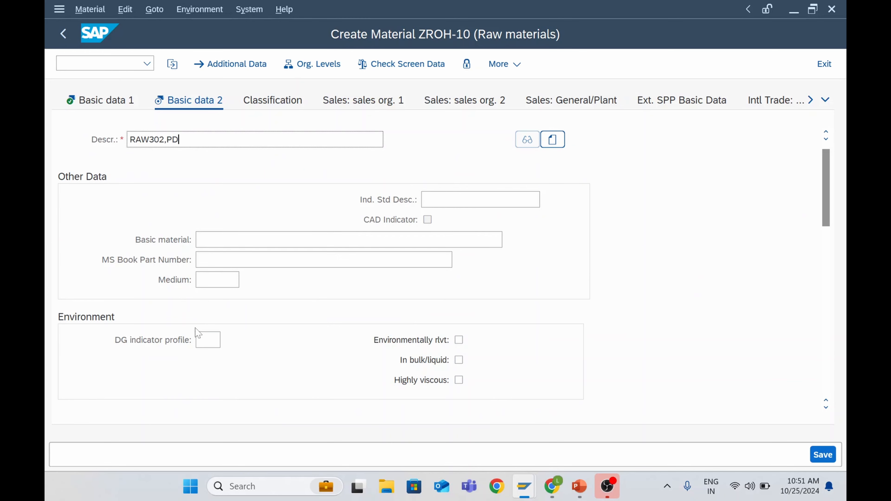
scroll(251, 348, "down", 3)
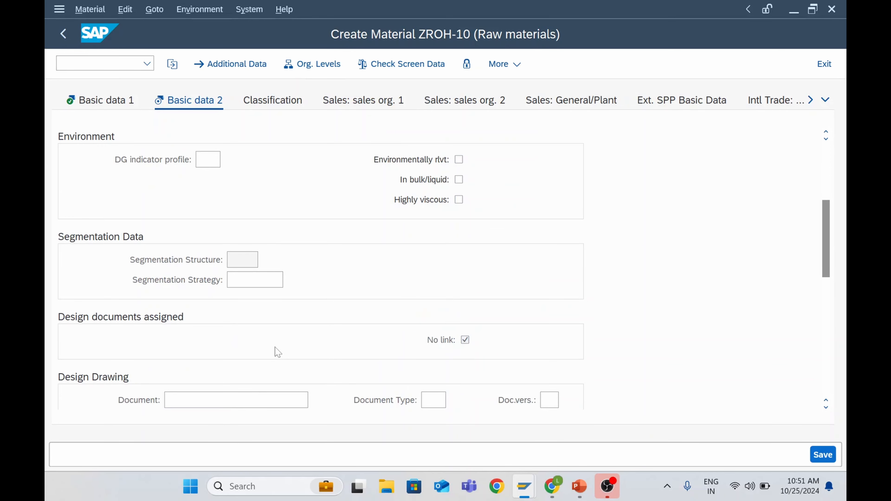
scroll(278, 352, "down", 3)
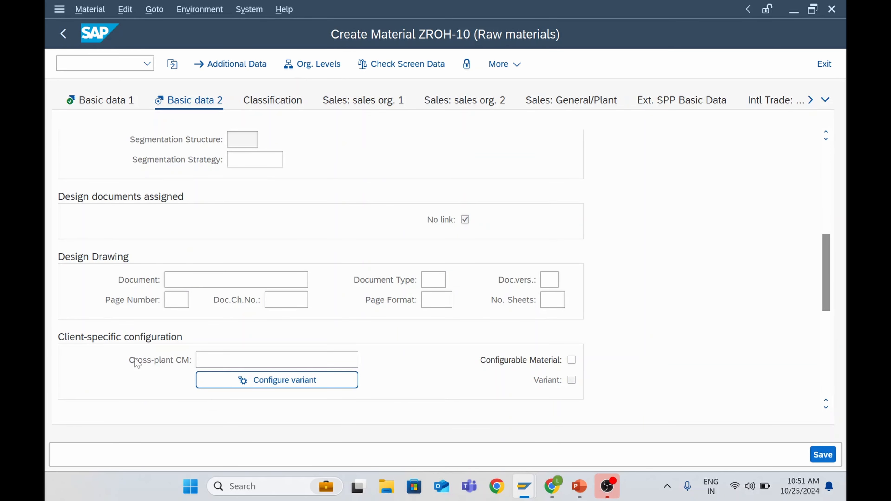
scroll(400, 349, "up", 8)
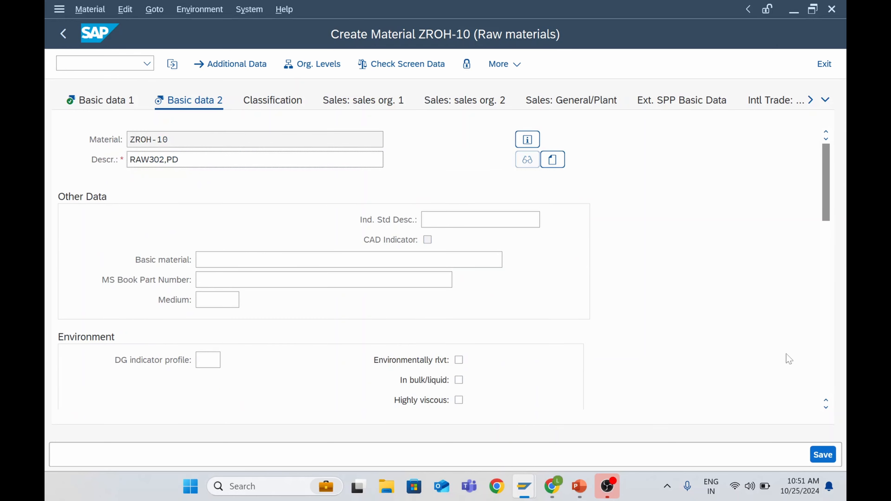
Cancel the organizational levels of the first sales organization view and open the Purchasing view instead
left_click(389, 105)
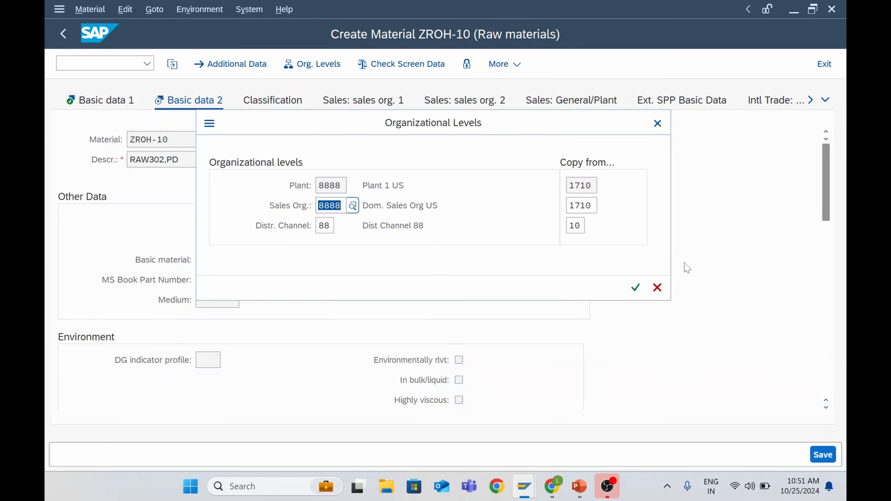
left_click(662, 292)
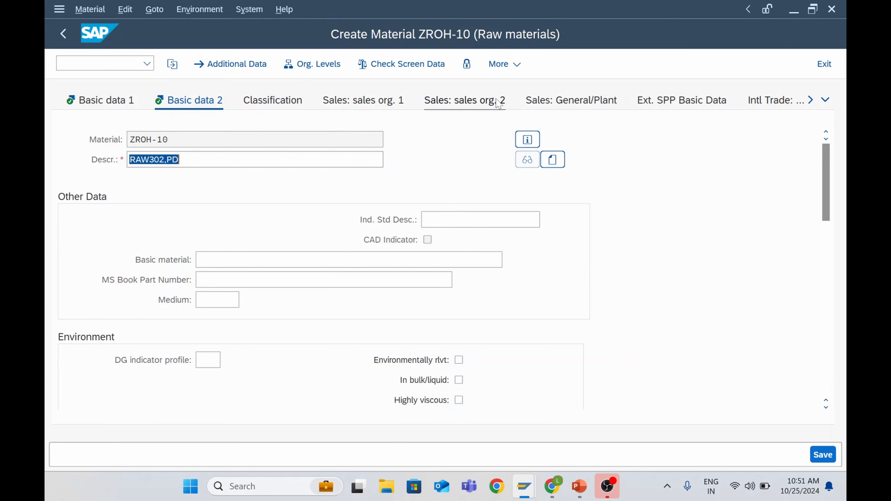
left_click(811, 100)
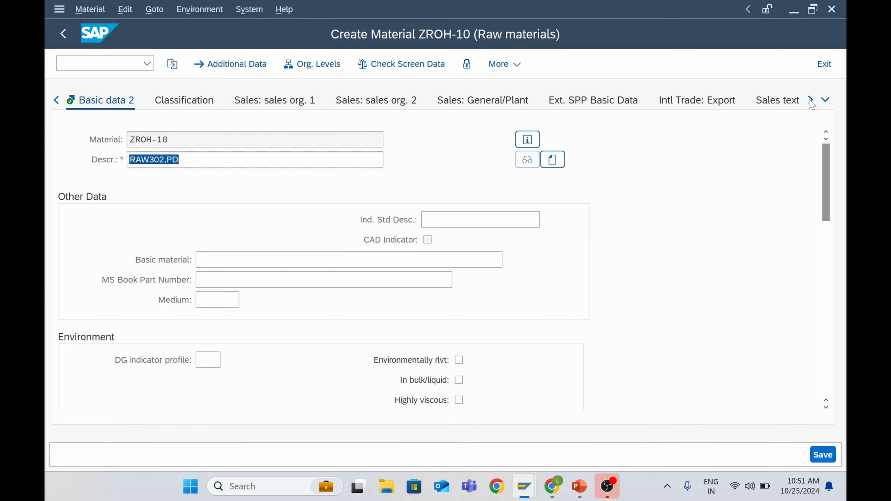
left_click(811, 100)
left_click(810, 100)
left_click(594, 105)
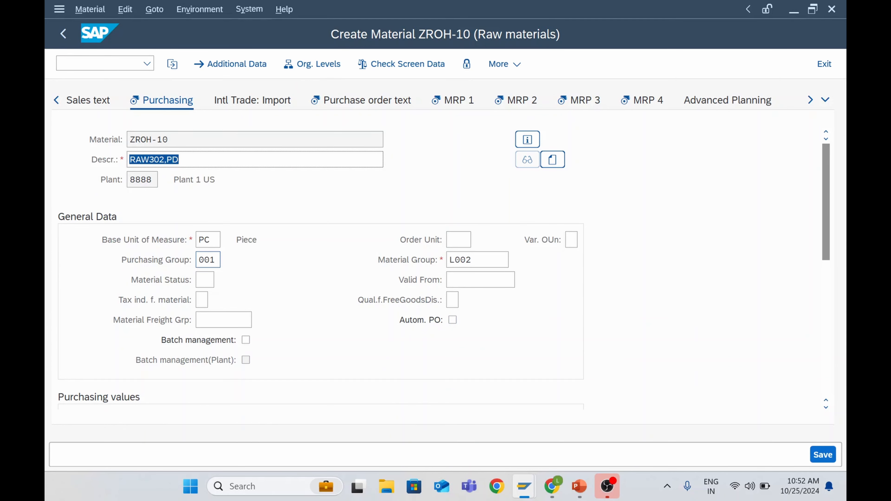
Check the possible purchasing groups, and review the purchasing values and manufacturer data of the Purchasing view
left_click(210, 260)
left_click(226, 260)
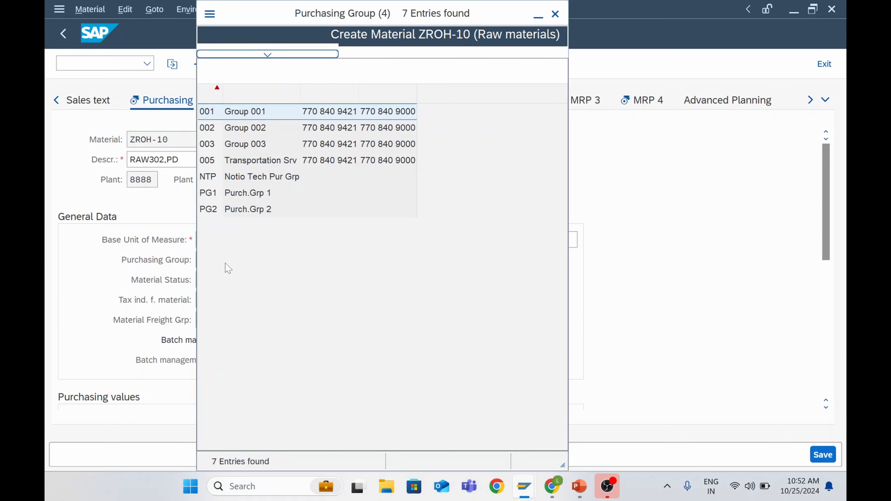
left_click(228, 69)
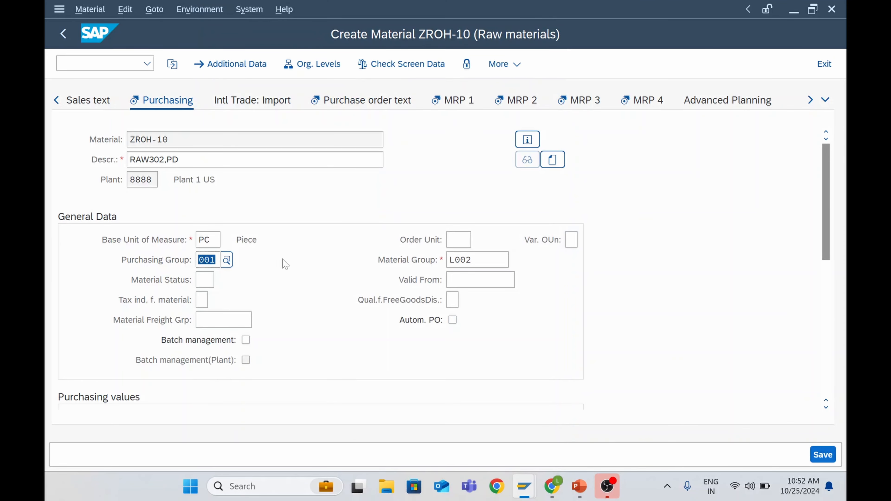
scroll(301, 319, "down", 3)
scroll(279, 312, "up", 1)
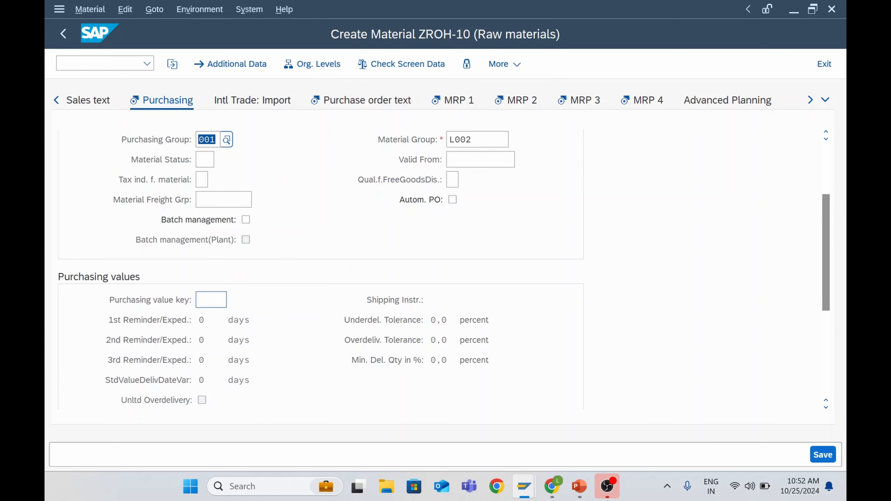
scroll(276, 313, "down", 3)
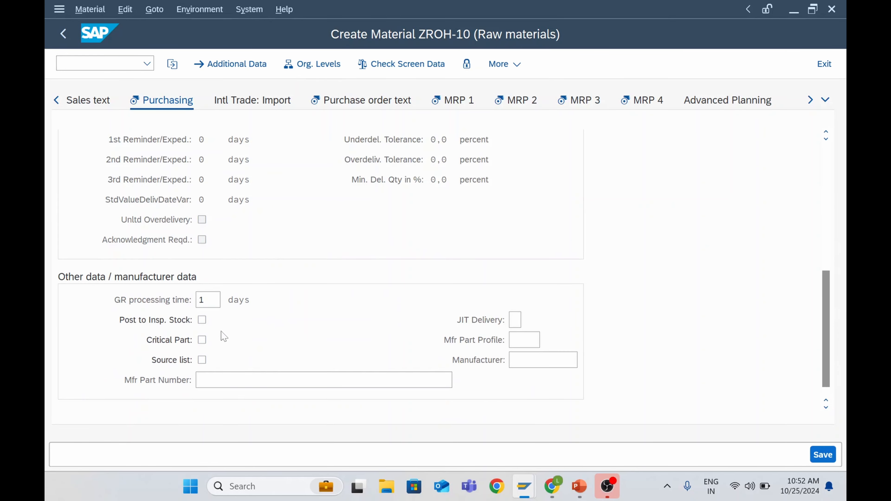
scroll(314, 309, "down", 1)
scroll(313, 305, "up", 4)
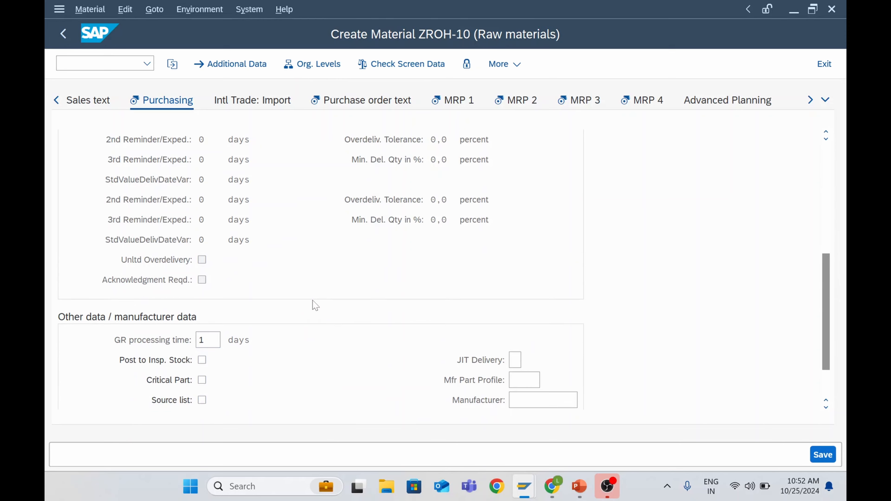
Enter the copied description RAW302,PD as the English purchase order text
left_click(390, 105)
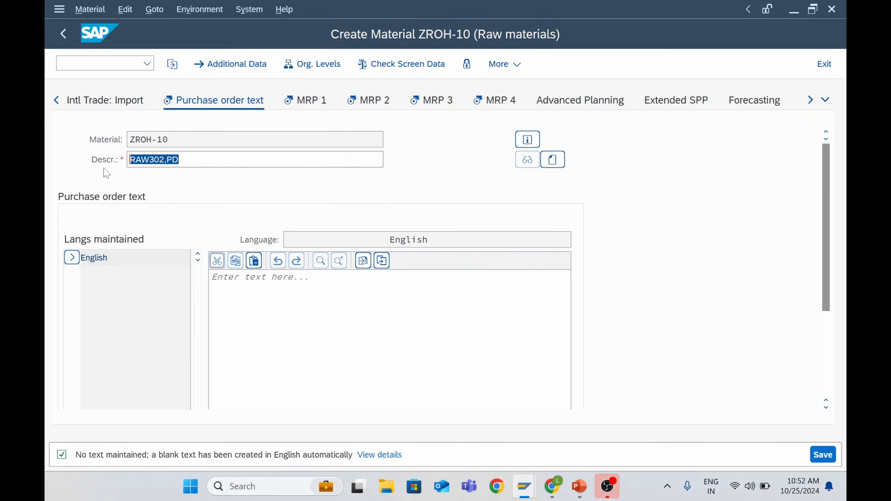
left_click(273, 301)
key("ctrl+v")
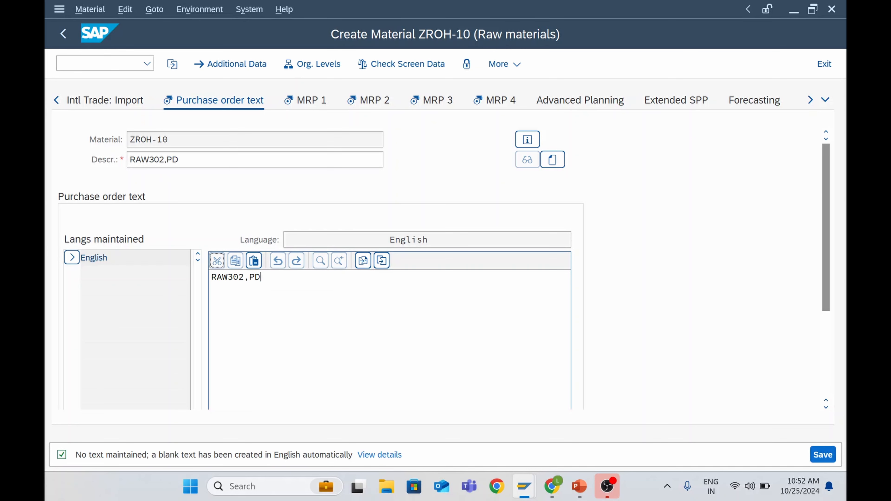
Review the general data, MRP type, lot-size data and MRP areas of the MRP 1 view
left_click(319, 105)
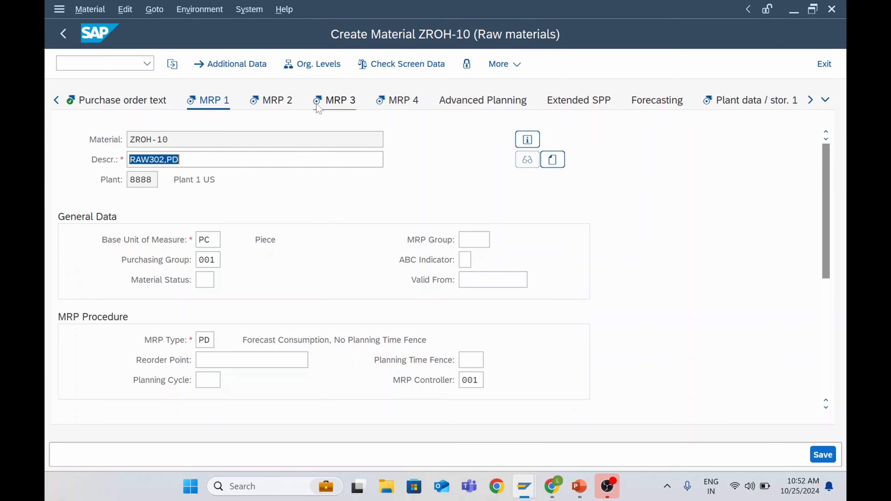
left_click(255, 160)
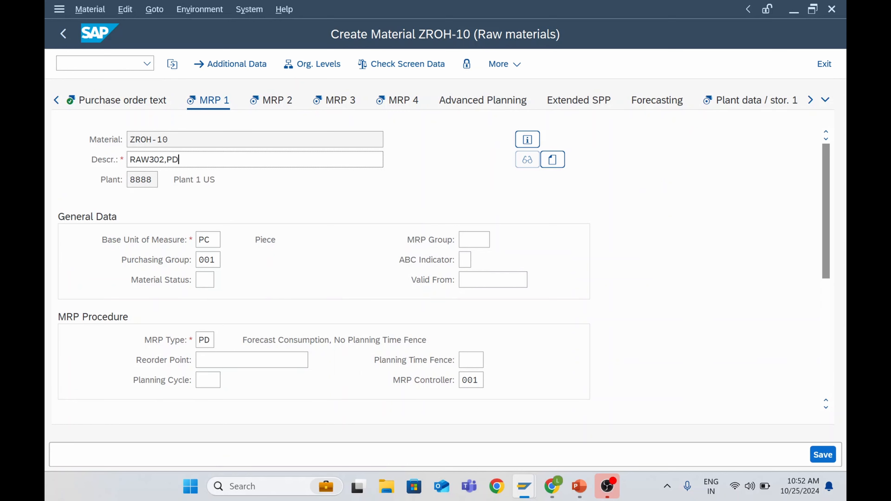
left_click_drag(247, 340, 398, 340)
left_click(398, 340)
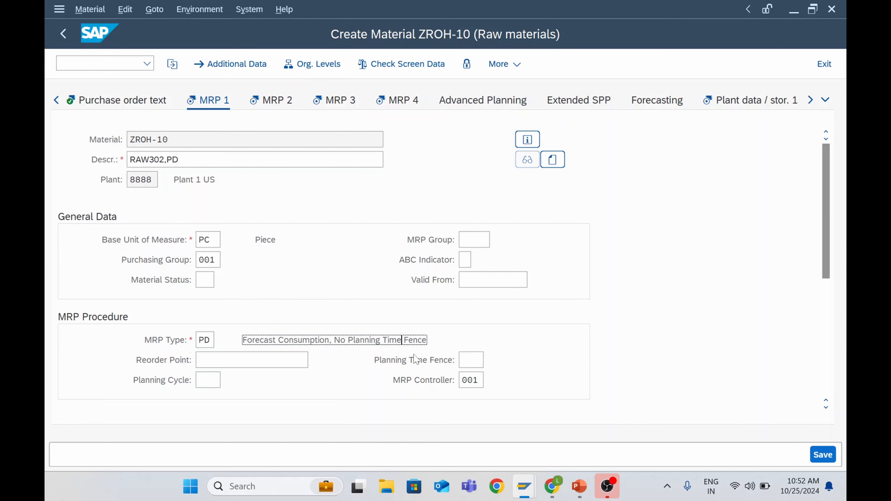
scroll(415, 359, "down", 2)
scroll(354, 355, "down", 3)
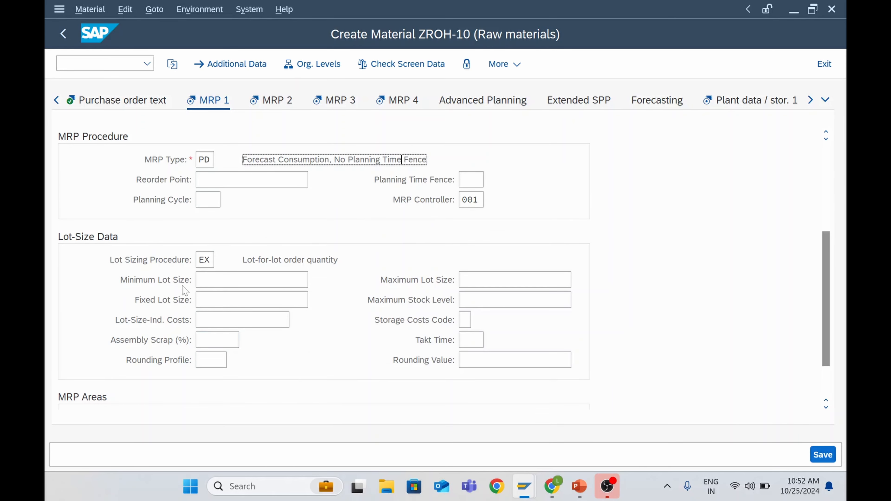
scroll(334, 335, "down", 2)
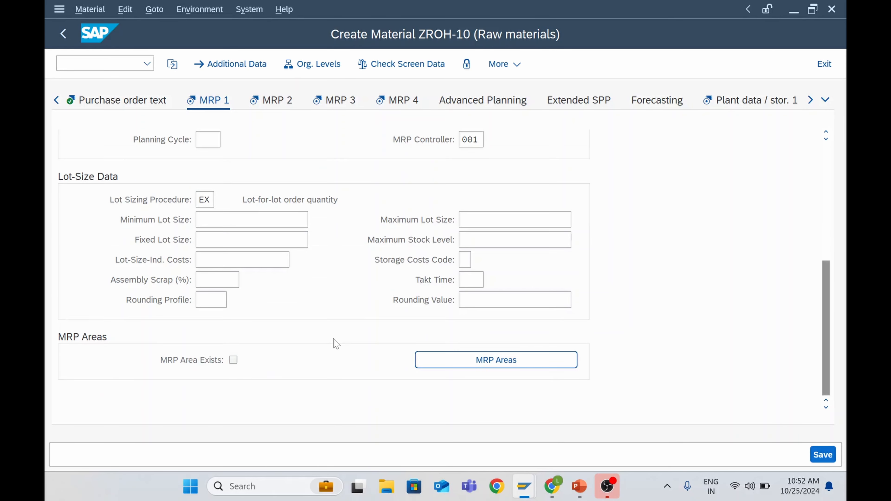
scroll(336, 344, "up", 5)
Choose procurement type F External Procurement from the possible entries in the MRP 2 view and confirm it
left_click(277, 101)
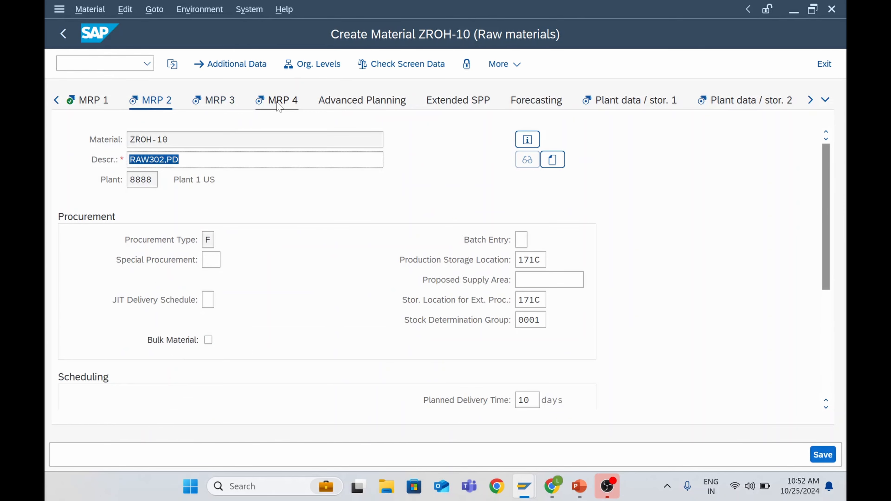
left_click(209, 240)
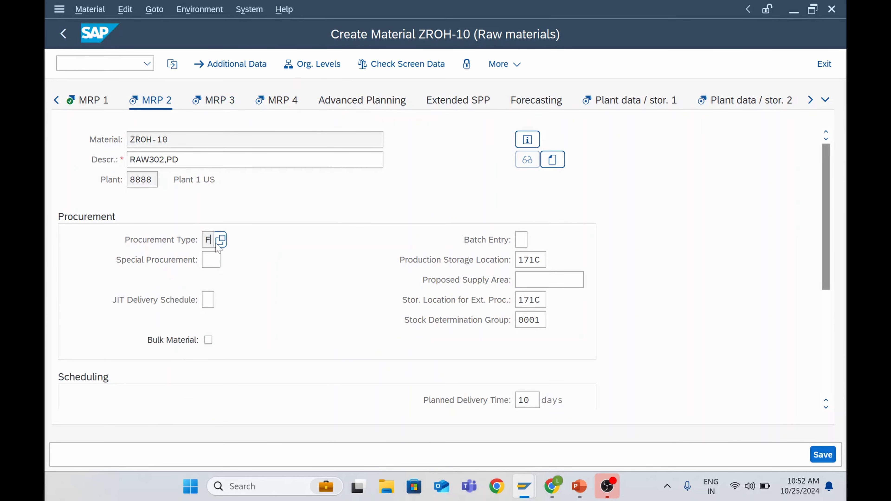
left_click(221, 240)
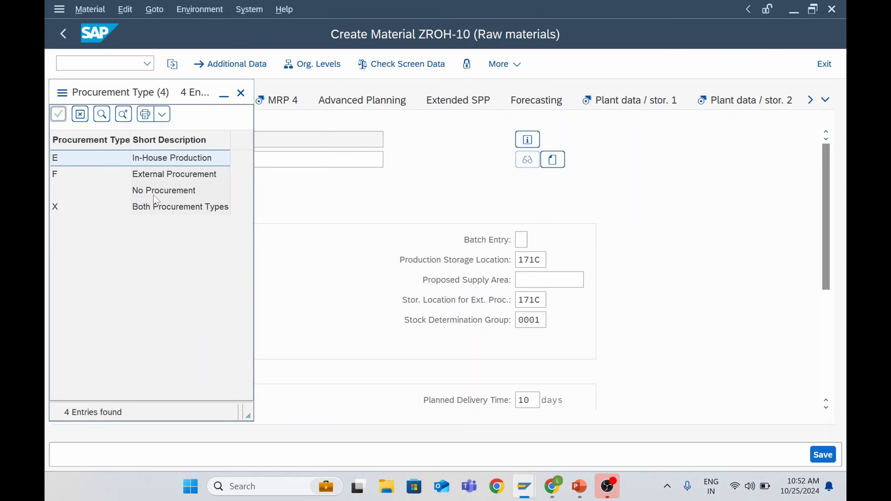
double_click(154, 176)
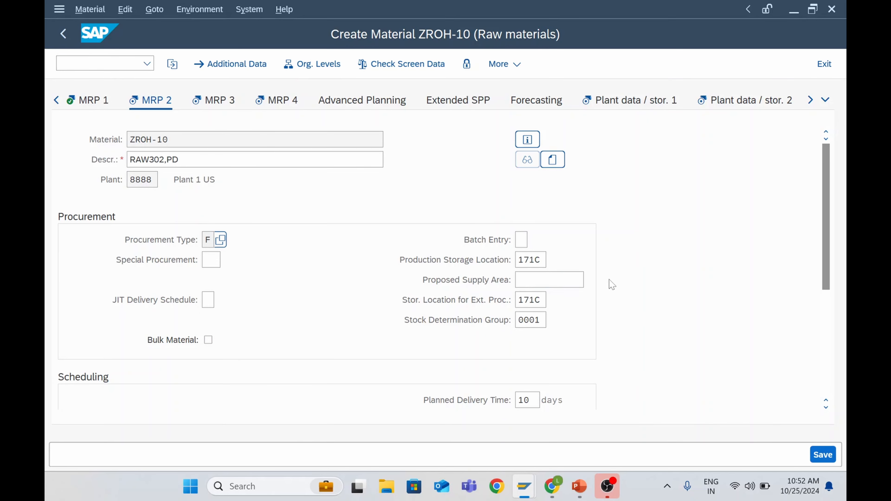
key("Return")
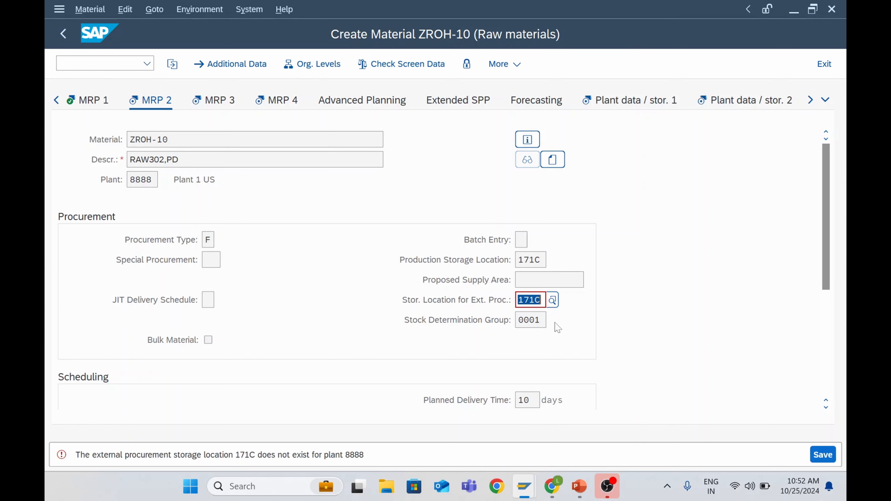
Choose 8802 Raw Mat as both the storage location for external procurement and the production storage location
left_click(535, 300)
left_click(553, 300)
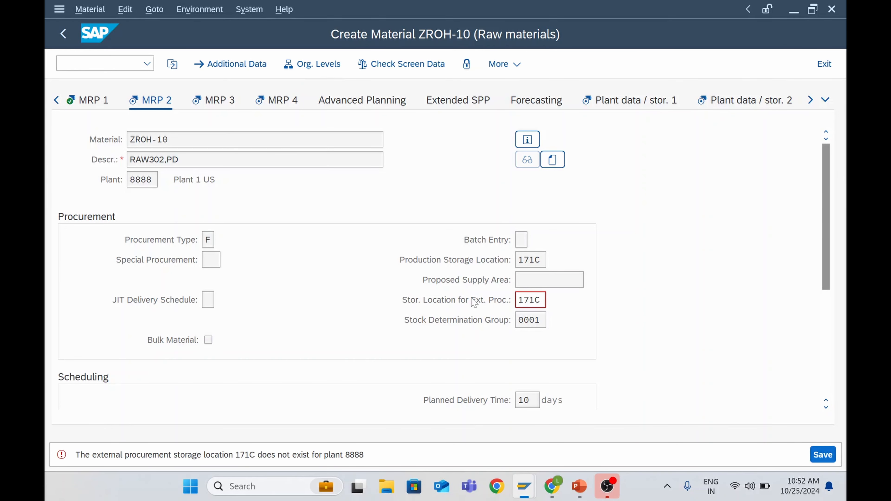
double_click(592, 143)
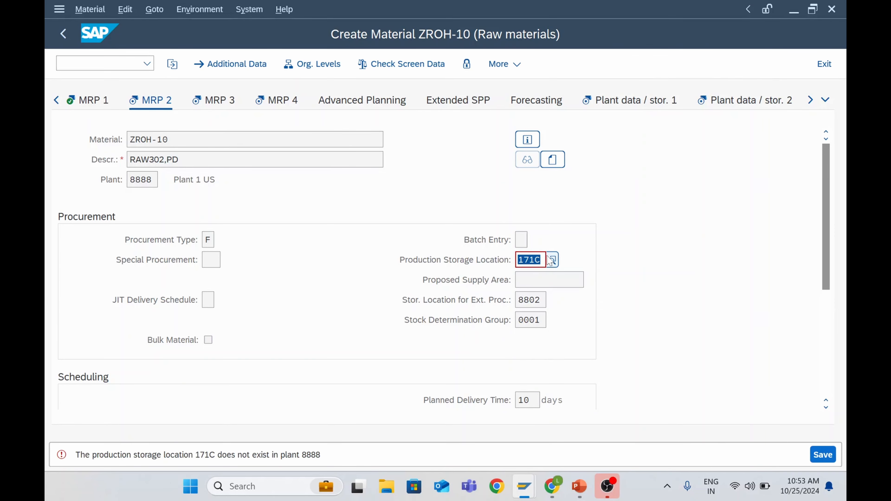
left_click(555, 263)
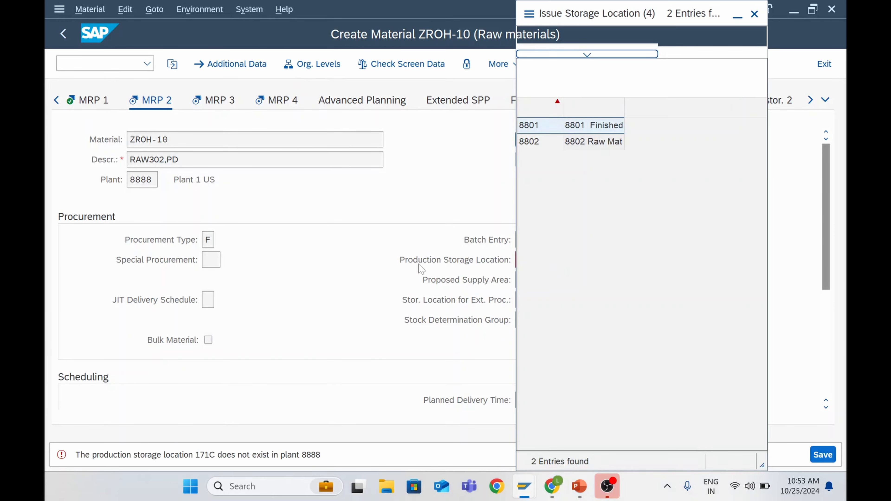
double_click(606, 147)
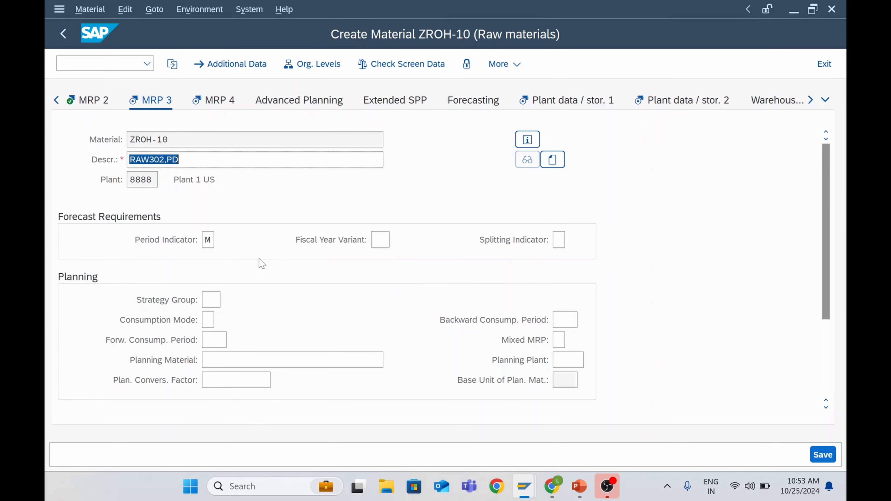
Check the MRP 4 view and move on to the Plant data / stor. 1 view
left_click(230, 105)
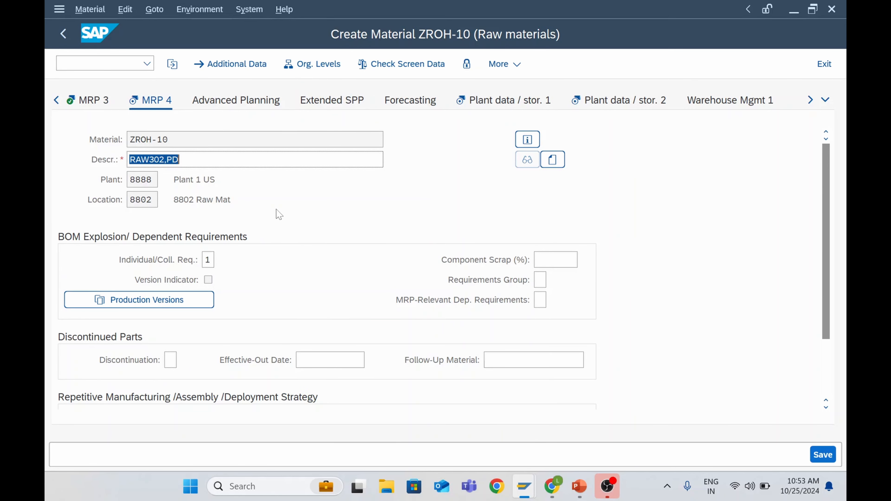
key("Tab")
left_click(492, 105)
key("Return")
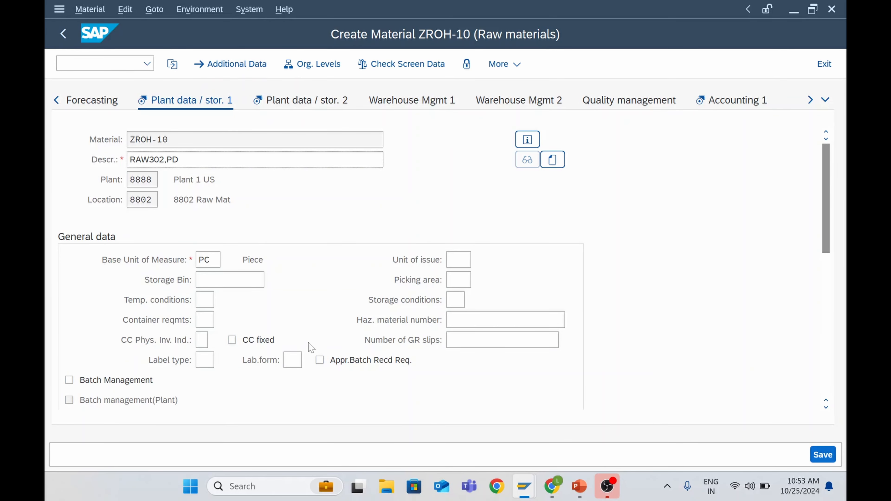
Review the general and shelf life data of Plant data / stor. 1, and open Plant data / stor. 2
scroll(305, 298, "down", 3)
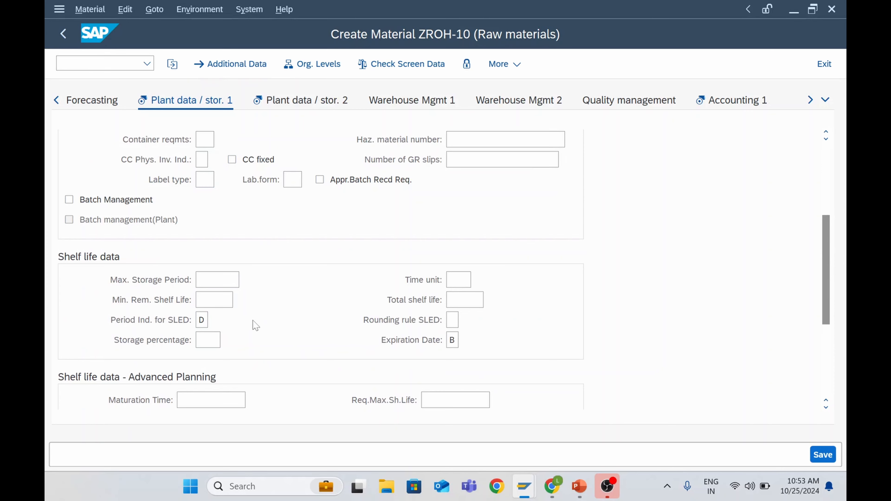
scroll(255, 325, "down", 3)
scroll(252, 328, "up", 1)
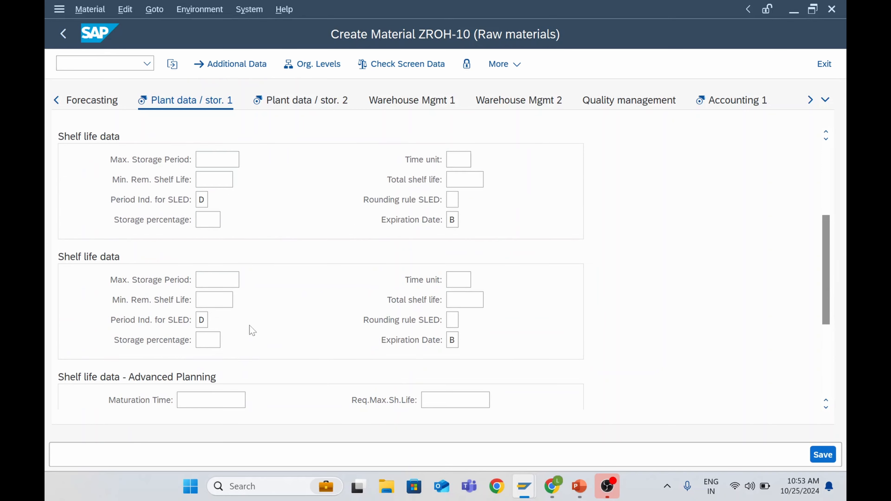
left_click(312, 105)
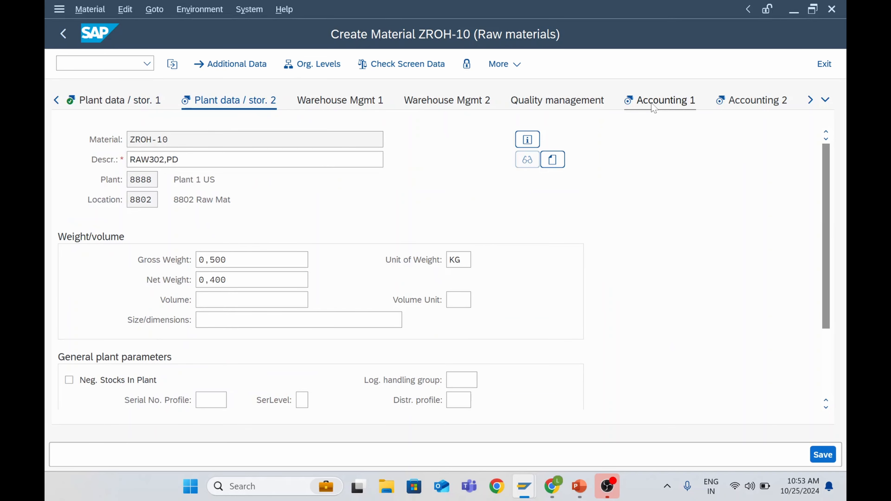
Set the price control in the Accounting 1 view to V, Moving average price/periodic unit price
left_click(662, 102)
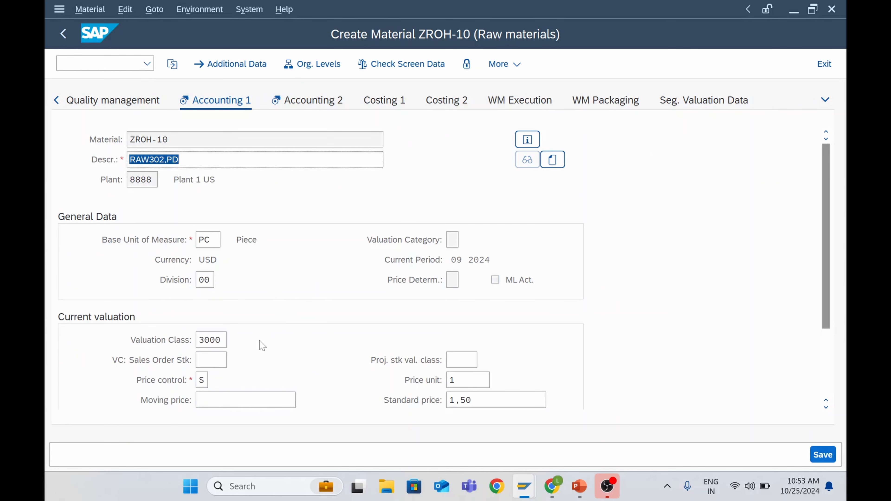
scroll(278, 301, "down", 1)
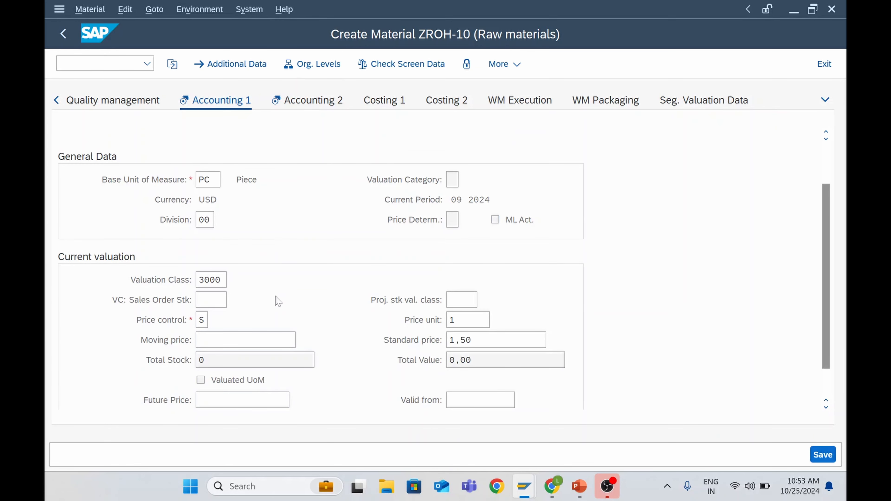
scroll(278, 302, "down", 1)
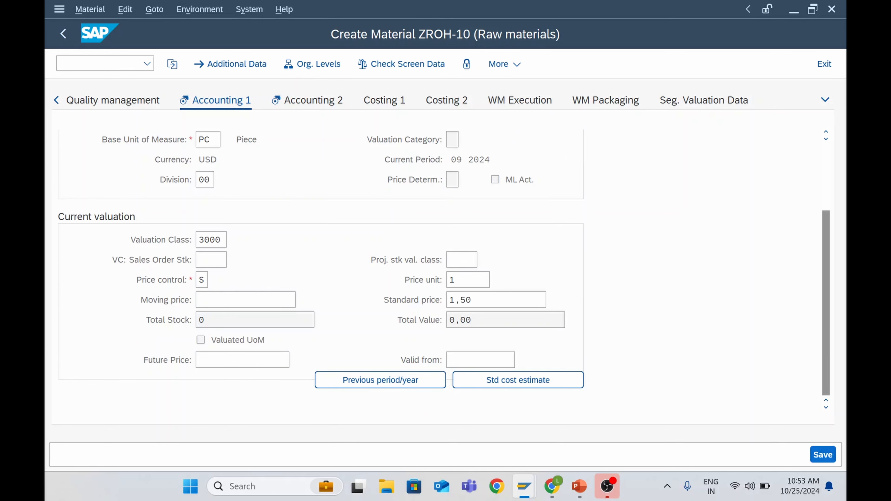
left_click(214, 282)
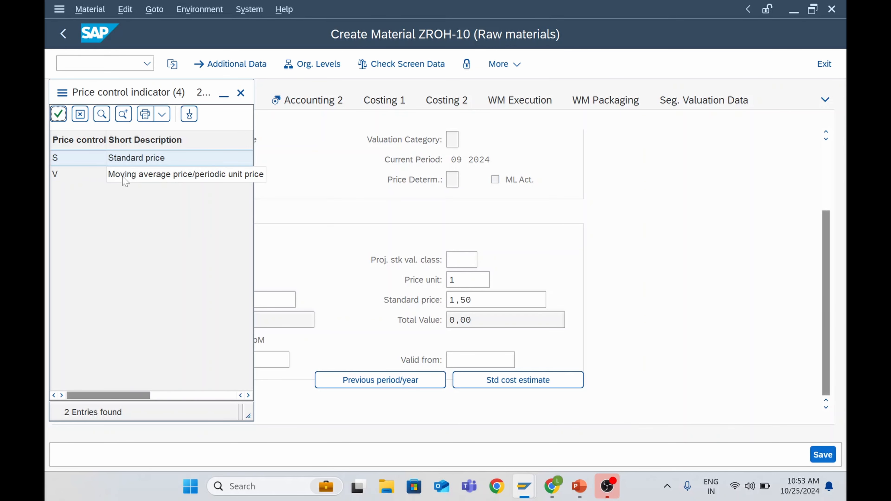
left_click(240, 94)
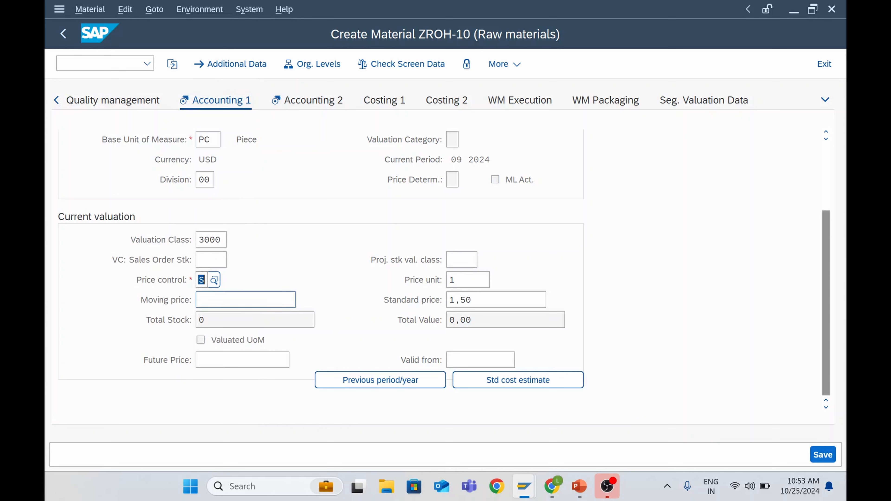
key("F4")
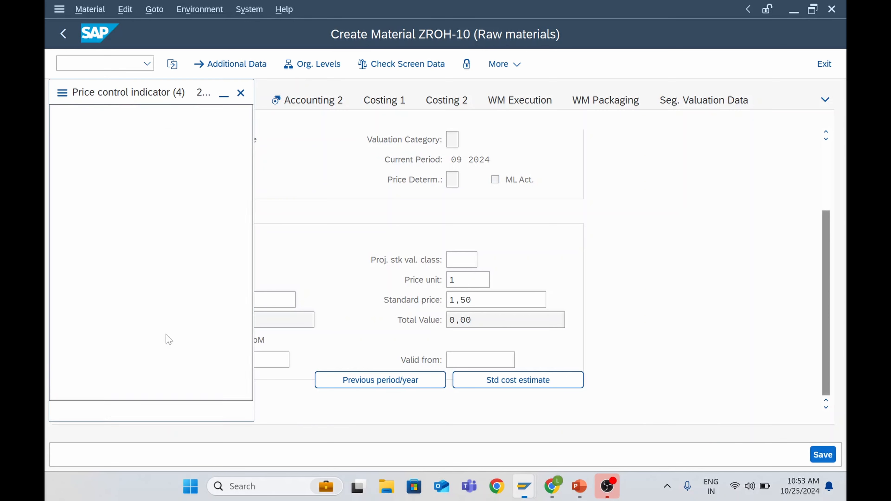
double_click(179, 178)
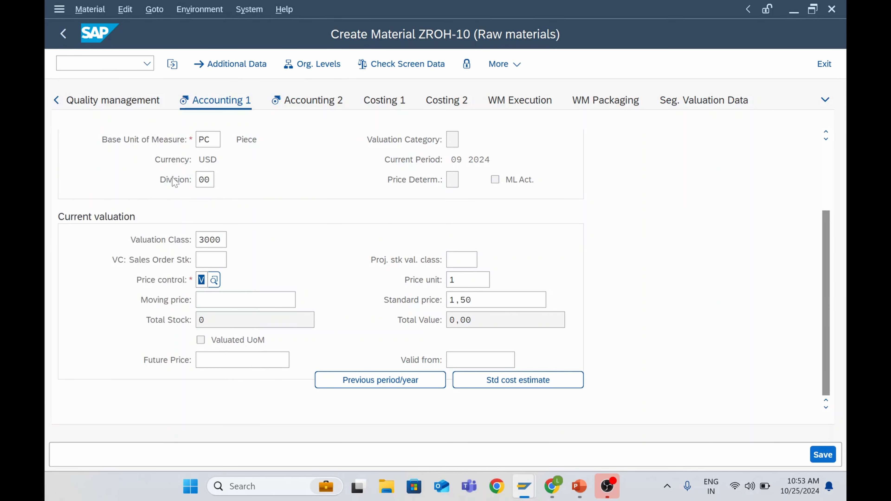
Move on to the Accounting 2 view past the warning, save material ZROH-10 and confirm the information dialog
left_click(304, 107)
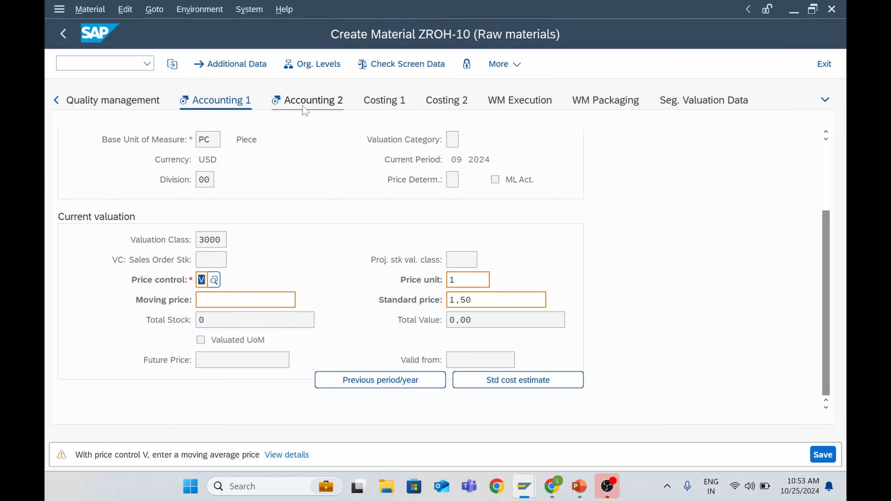
left_click(304, 107)
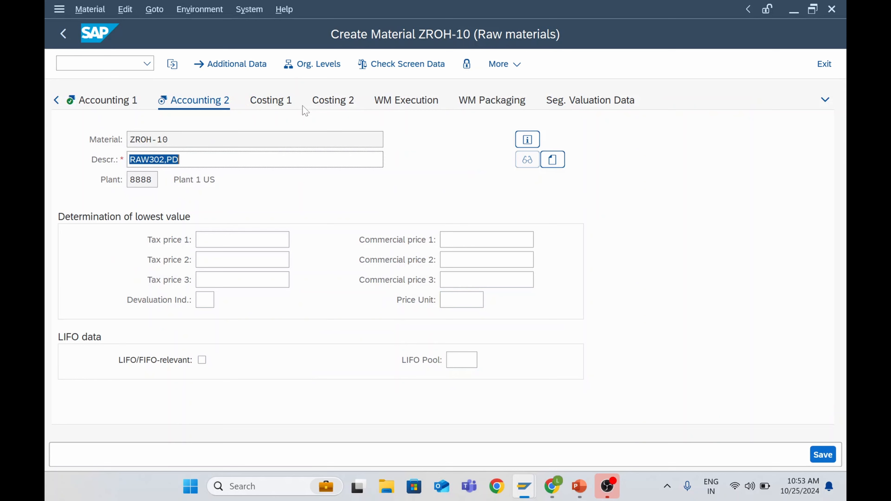
left_click(823, 455)
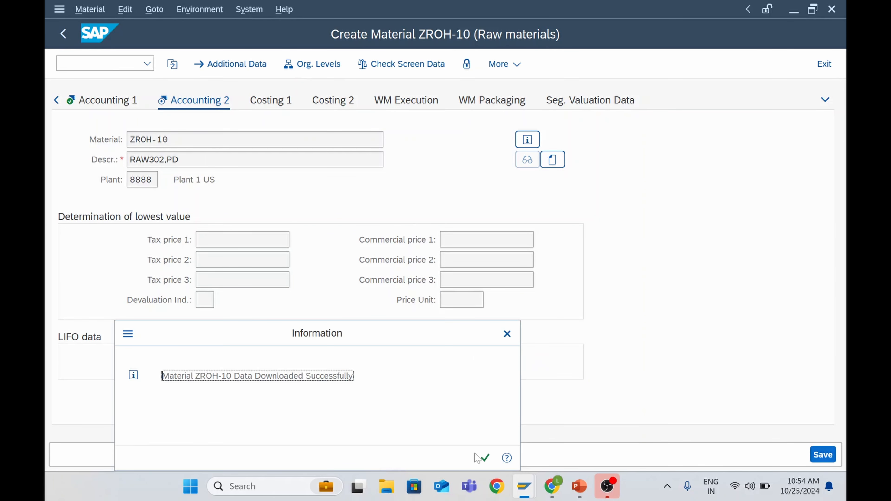
left_click(485, 459)
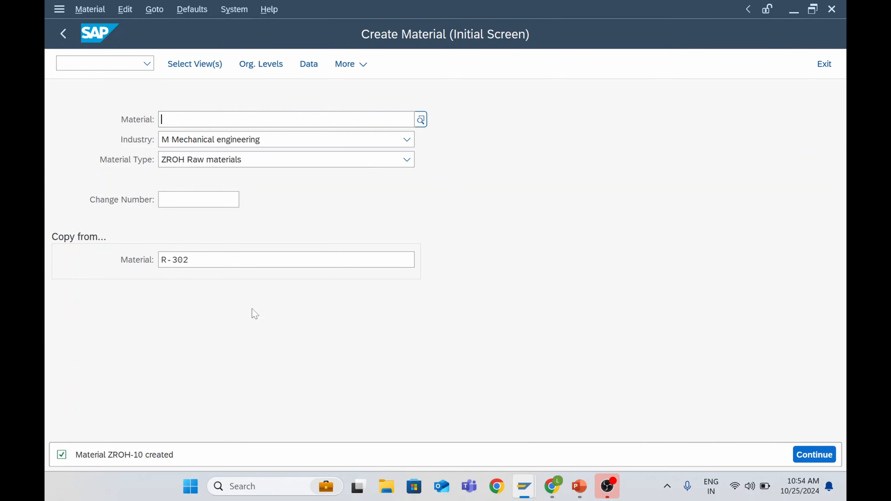
Display material ZROH-10 for plant 8888 with storage location 8802 Raw Mat
left_click(89, 8)
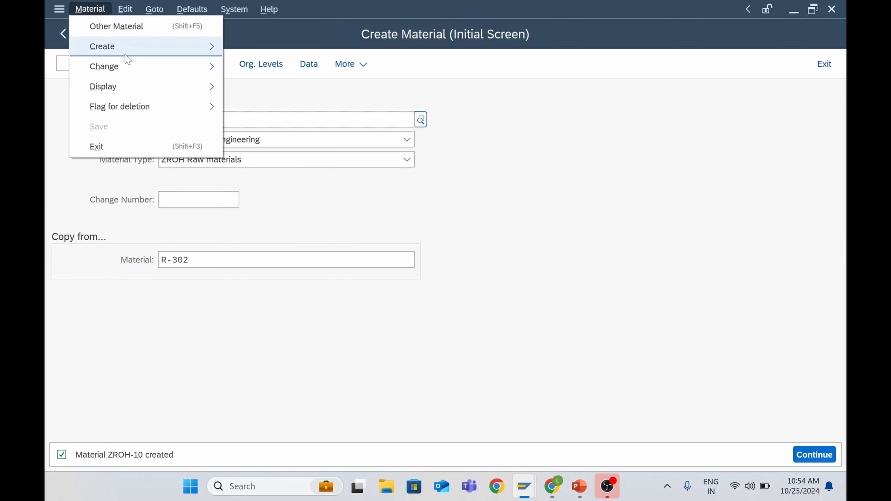
mouse_move(180, 65)
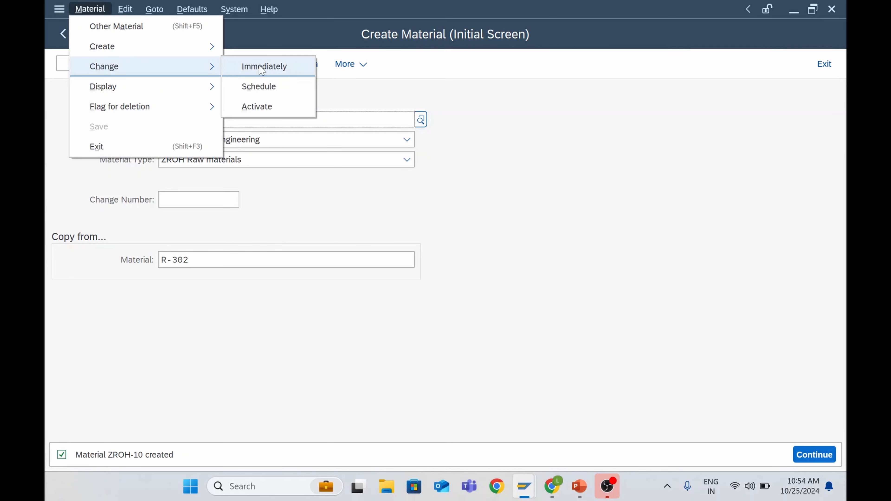
mouse_move(175, 85)
left_click(240, 87)
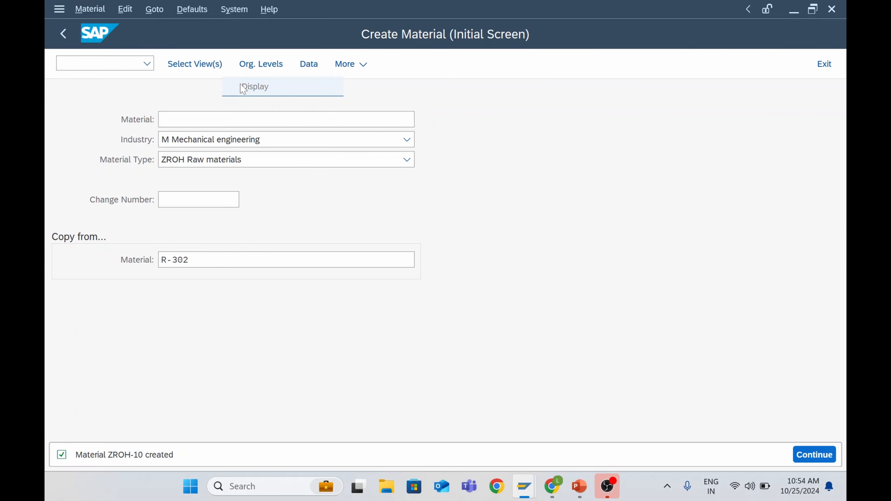
left_click(814, 452)
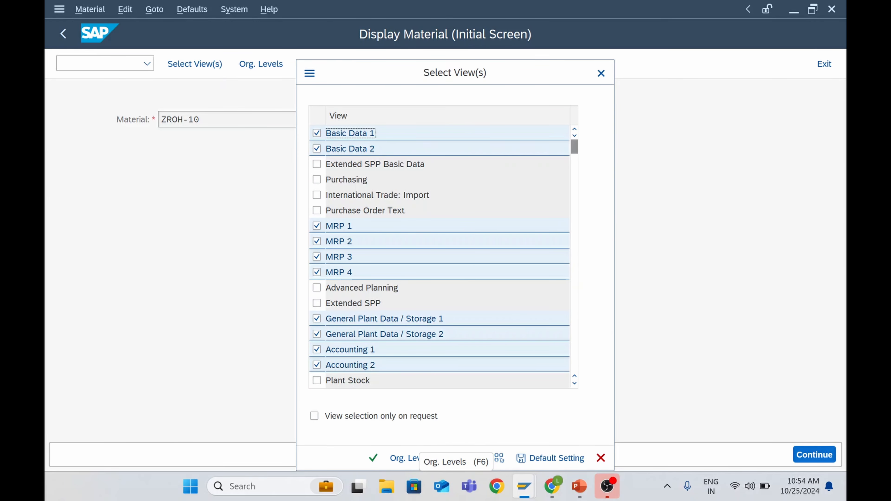
left_click(386, 458)
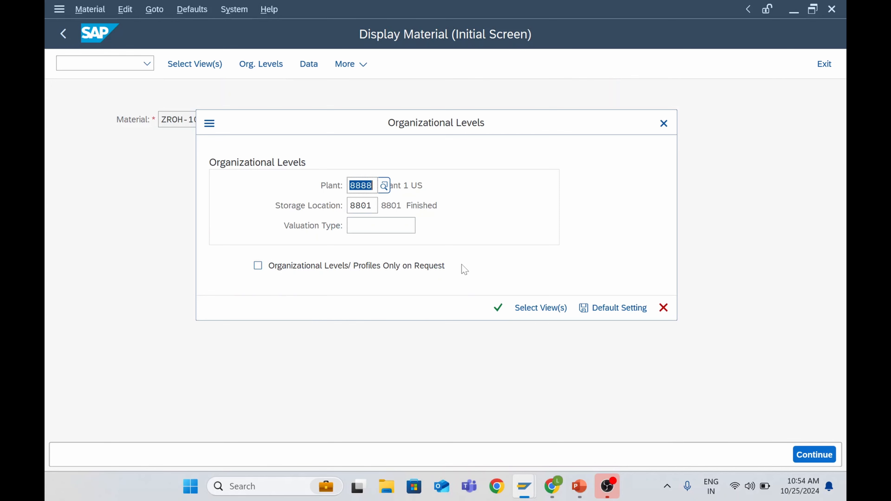
left_click(384, 206)
double_click(190, 243)
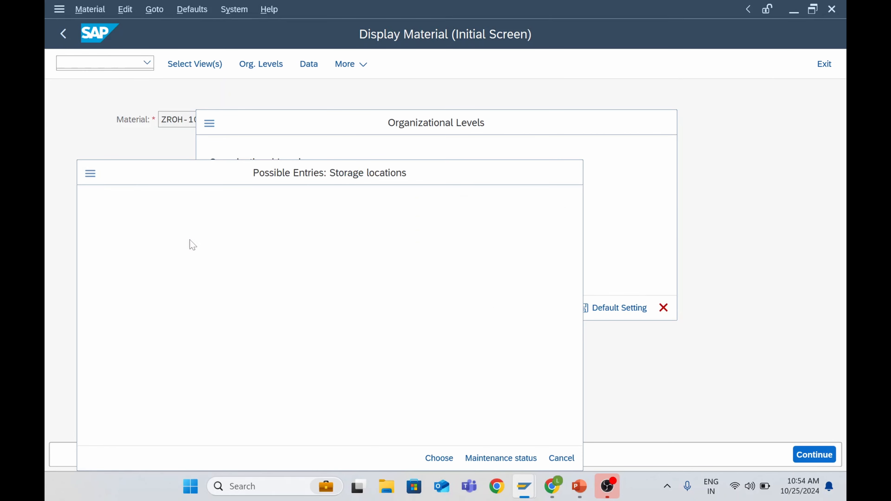
left_click(498, 307)
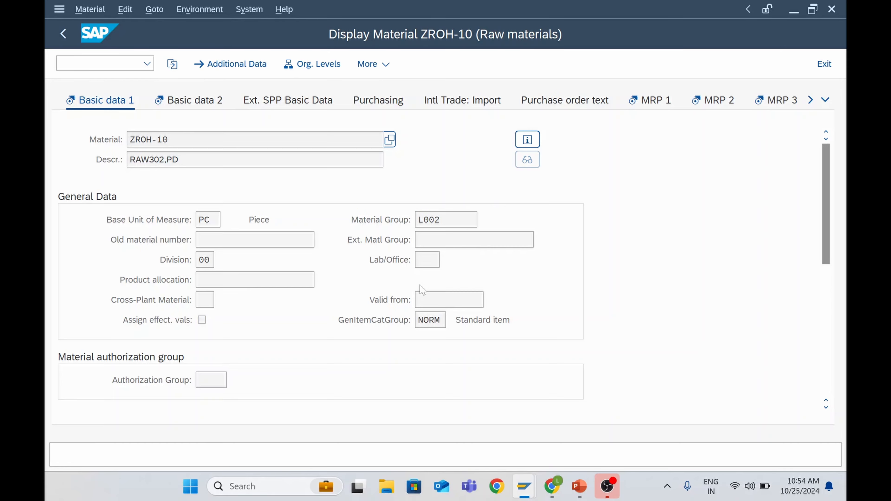
Look through the basic data, MRP and plant data views of ZROH-10, and return to SAP Easy Access
left_click(192, 105)
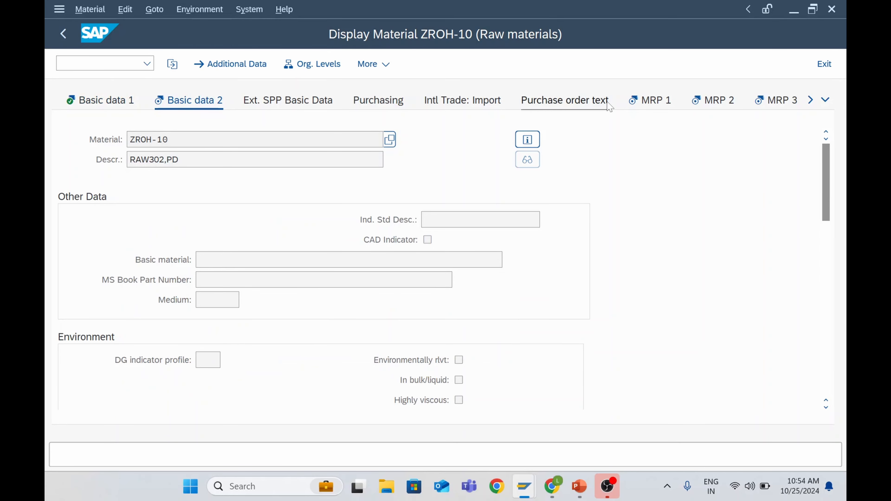
left_click(655, 102)
left_click(702, 104)
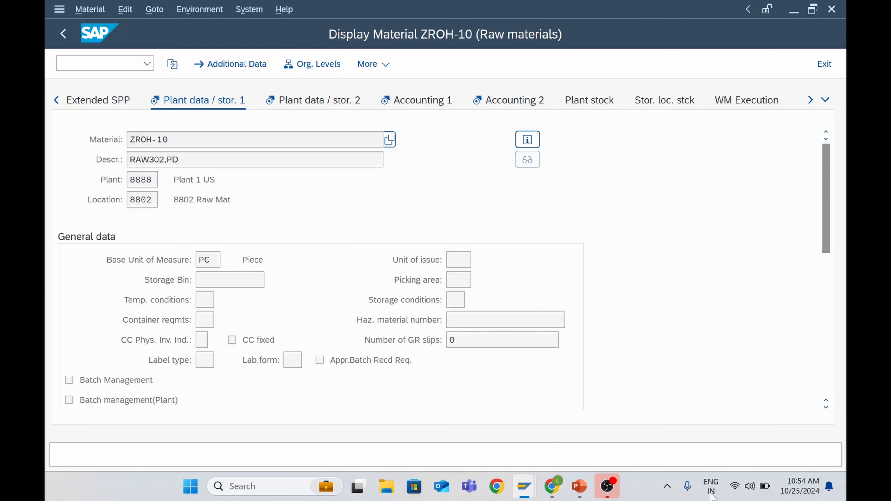
left_click(63, 33)
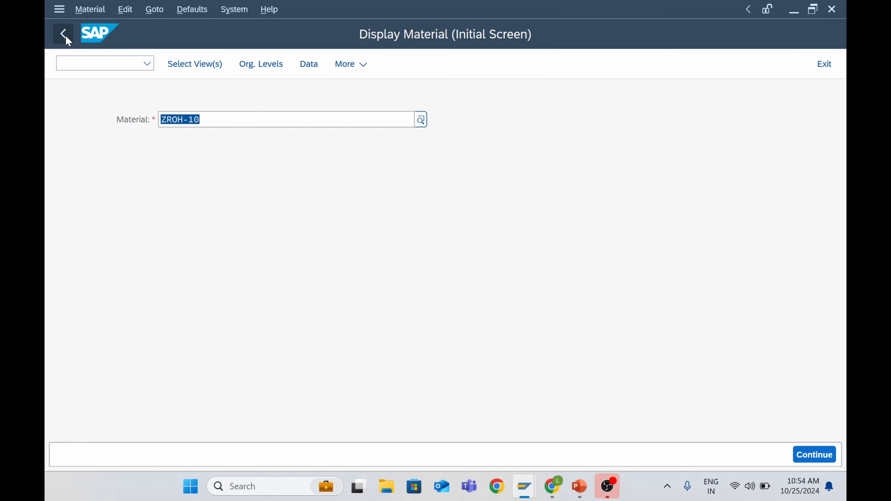
left_click(66, 35)
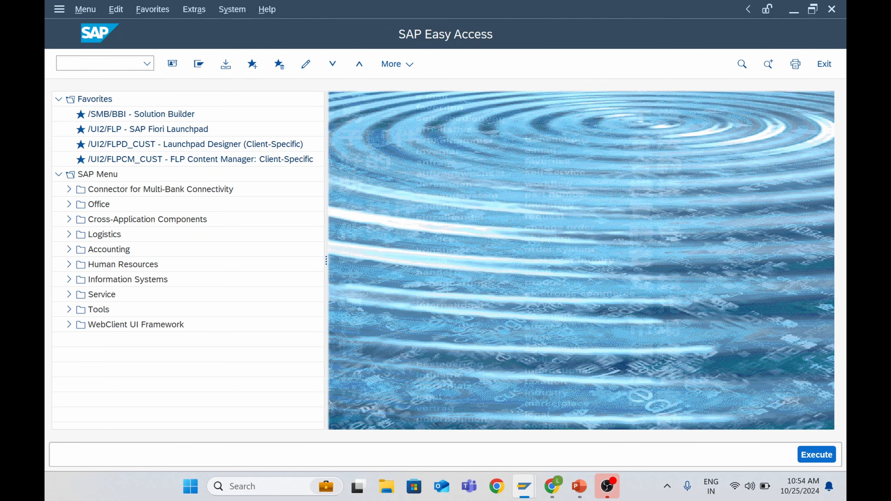
Start another material in MM01 with ZROH-10 as the copy-from material, and continue to the view selection
type("MM01")
key("Return")
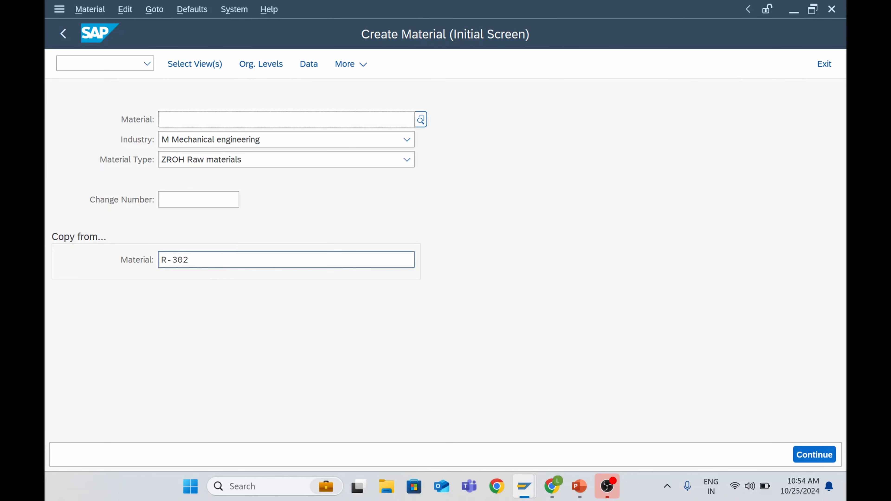
left_click(287, 260)
key("ctrl+a")
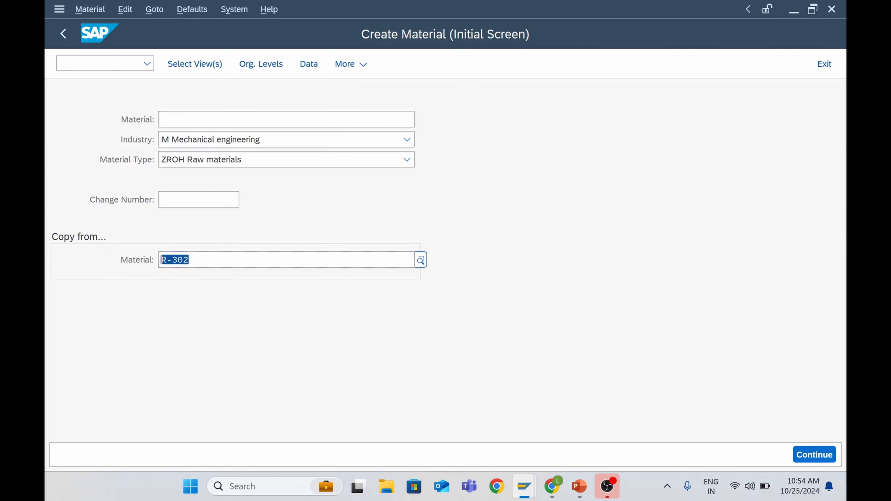
type("ZROH")
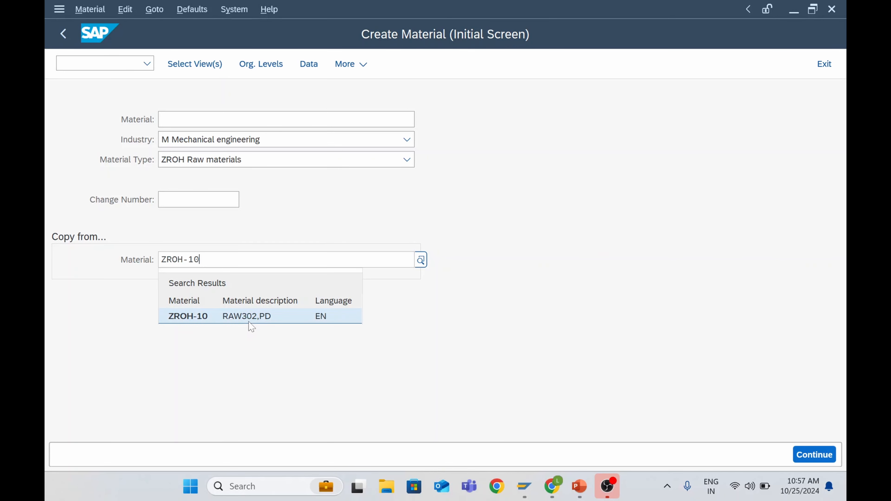
left_click(249, 320)
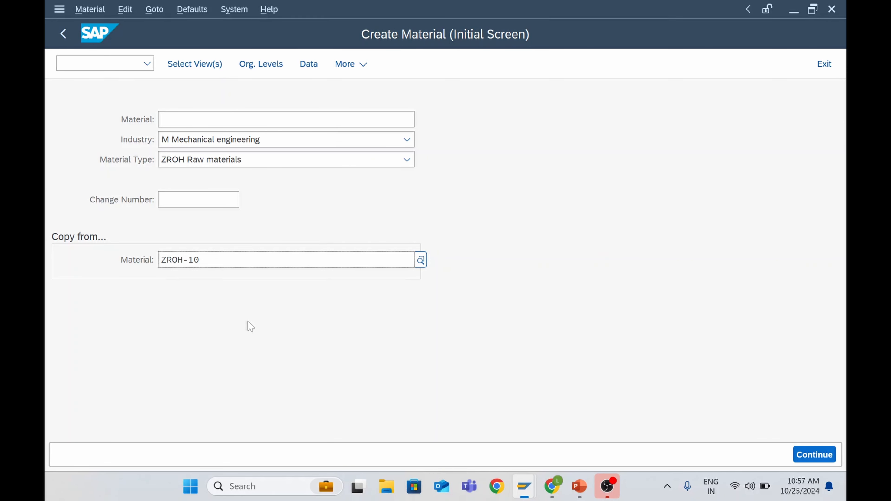
left_click(814, 456)
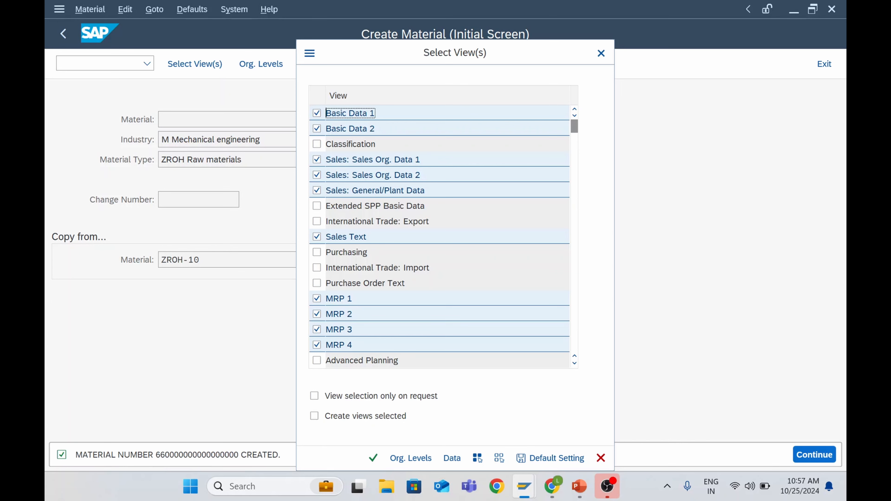
Deselect the views Sales Org. Data 1, Sales Org. Data 2, Sales: General/Plant Data and Sales Text
left_click(317, 160)
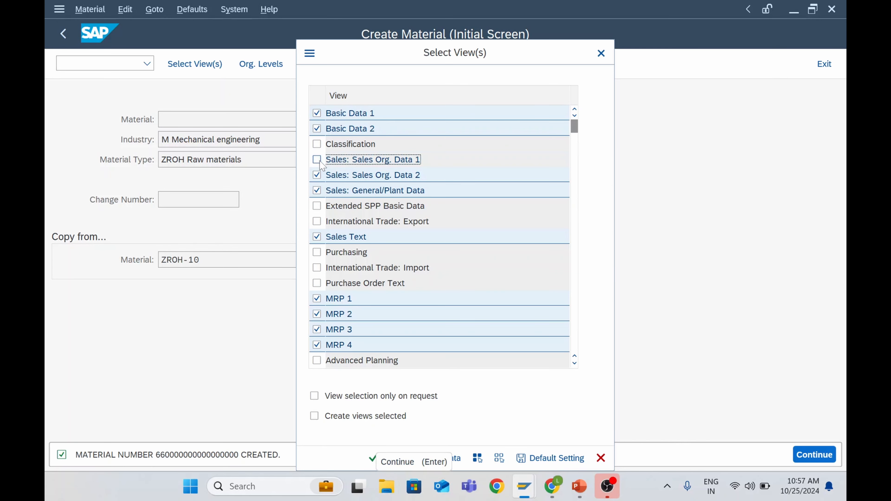
left_click(317, 175)
left_click(317, 190)
left_click(317, 237)
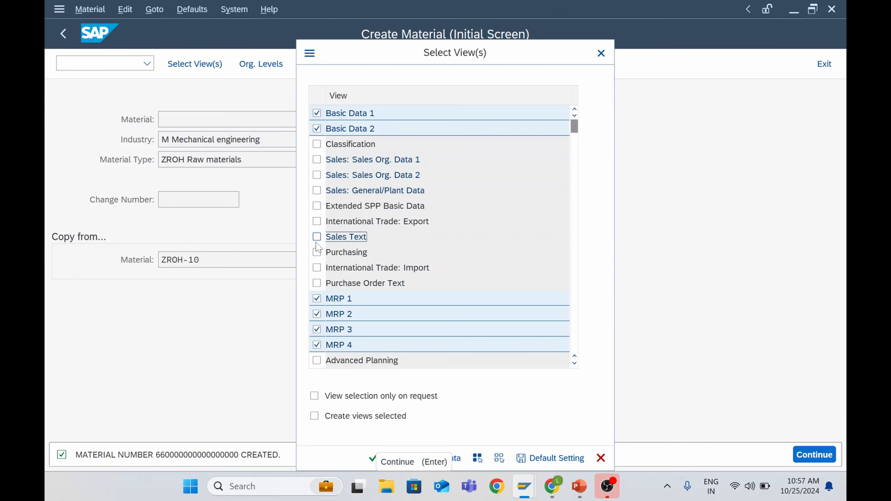
Open the organizational levels and choose storage location 8802 Raw Mat of plant 8888 from the possible entries
left_click(411, 458)
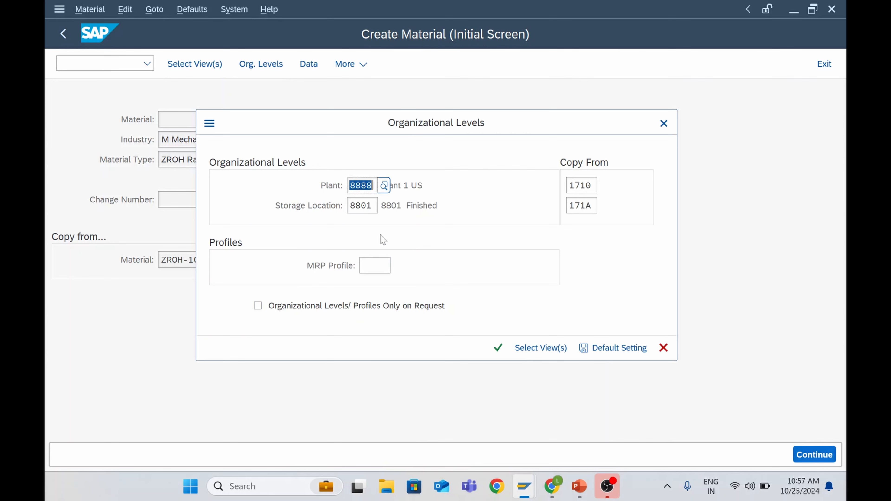
left_click(362, 206)
left_click(384, 206)
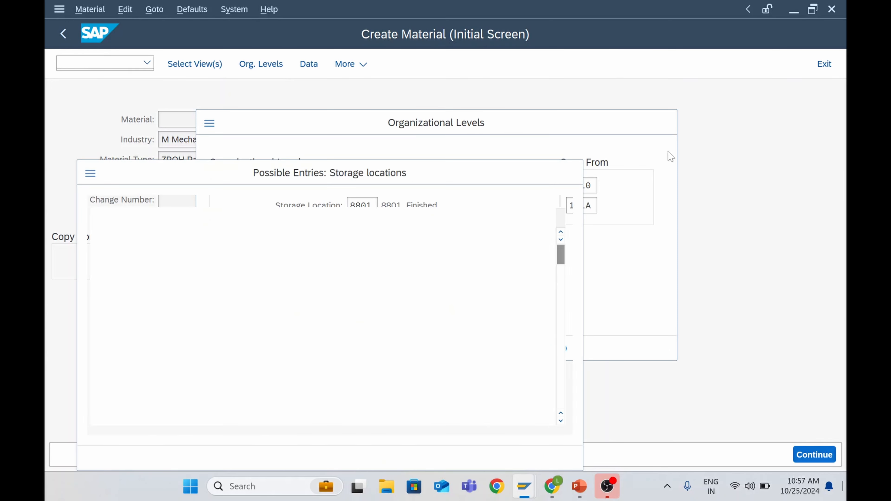
scroll(193, 285, "down", 10)
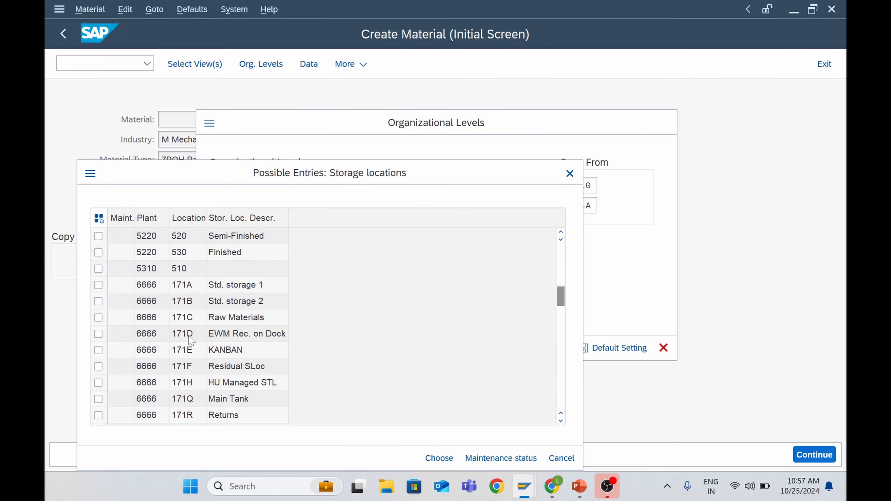
scroll(191, 341, "down", 2)
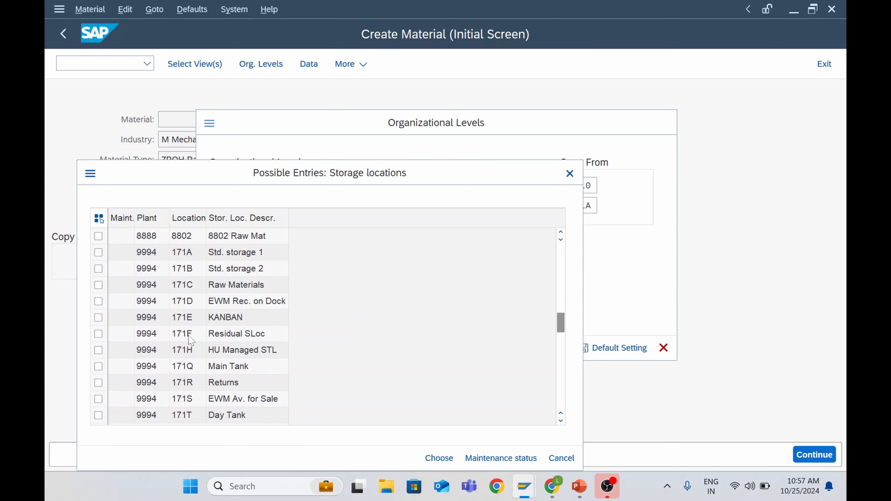
scroll(192, 332, "up", 1)
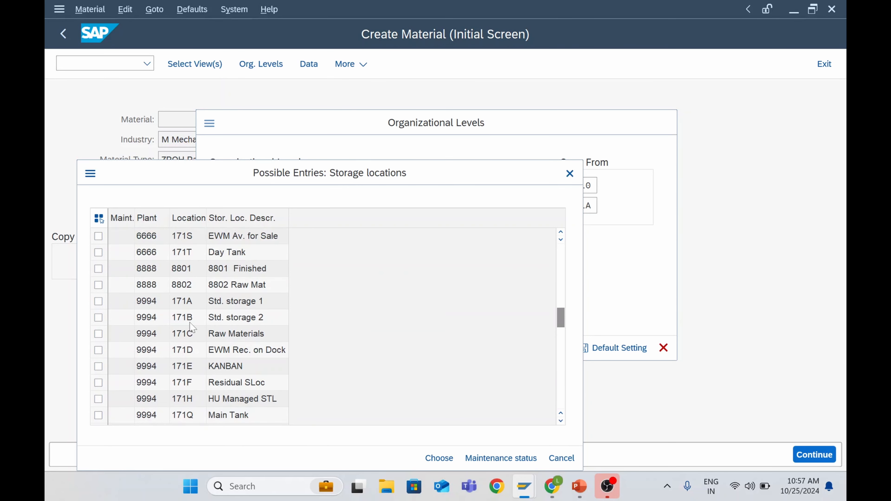
double_click(186, 286)
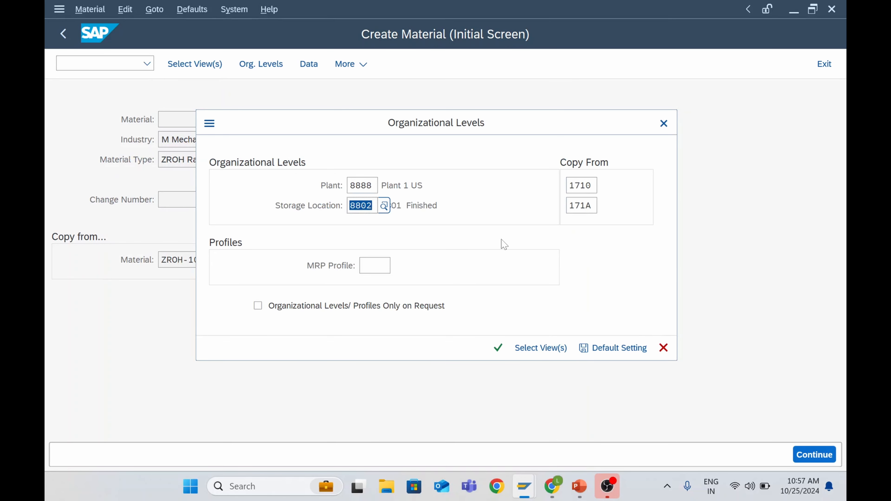
Accept the organizational levels and go through the Basic data 2, MRP and plant data views of the new material to Accounting 1
left_click(498, 347)
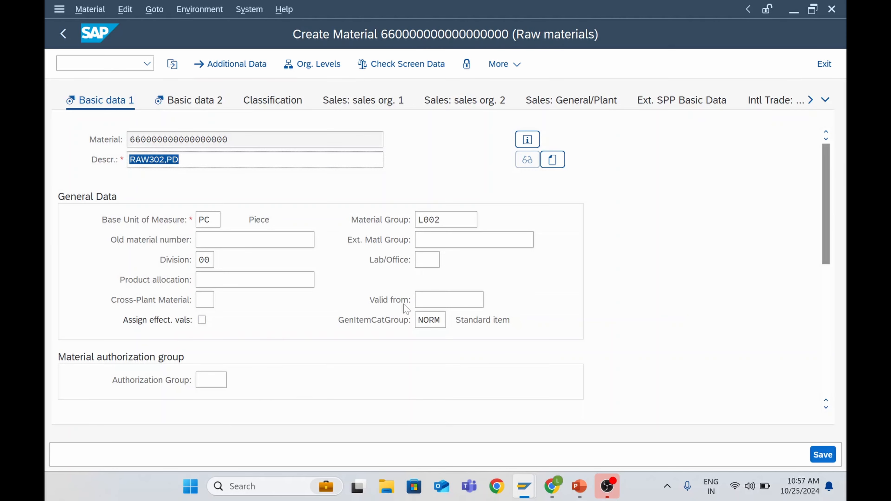
left_click(205, 103)
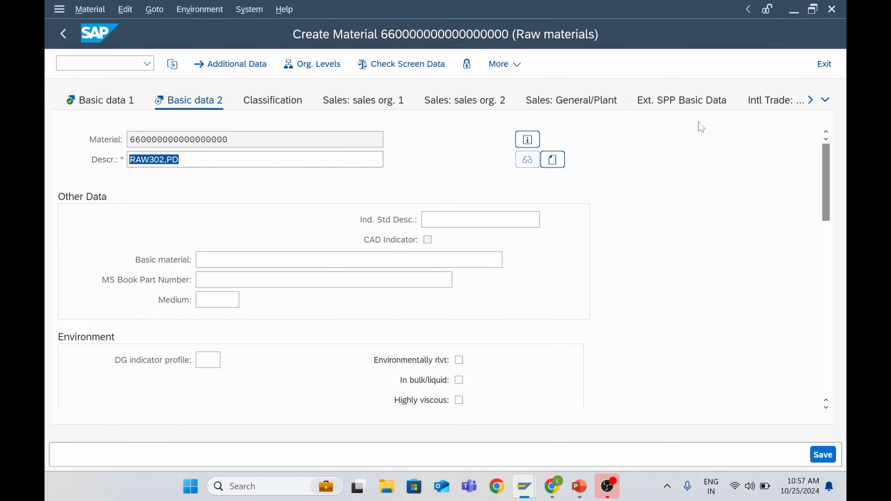
left_click(811, 100)
left_click(810, 100)
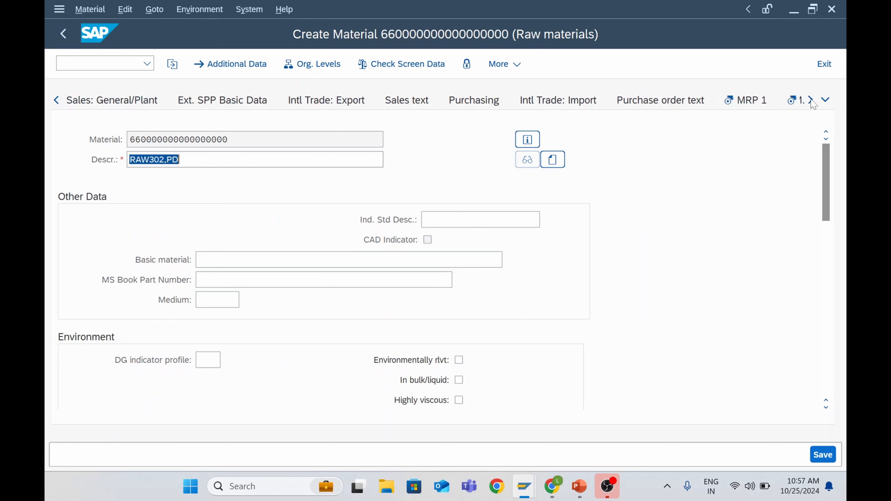
left_click(811, 101)
left_click(811, 101)
left_click(811, 101)
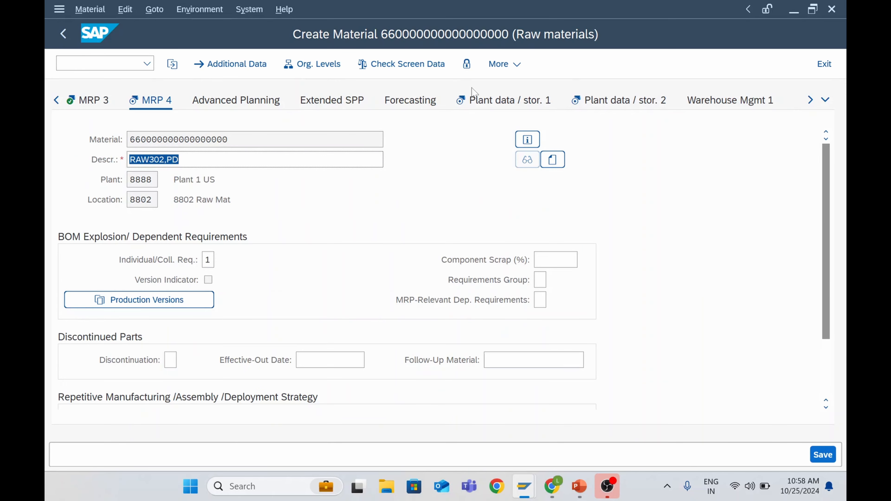
left_click(500, 106)
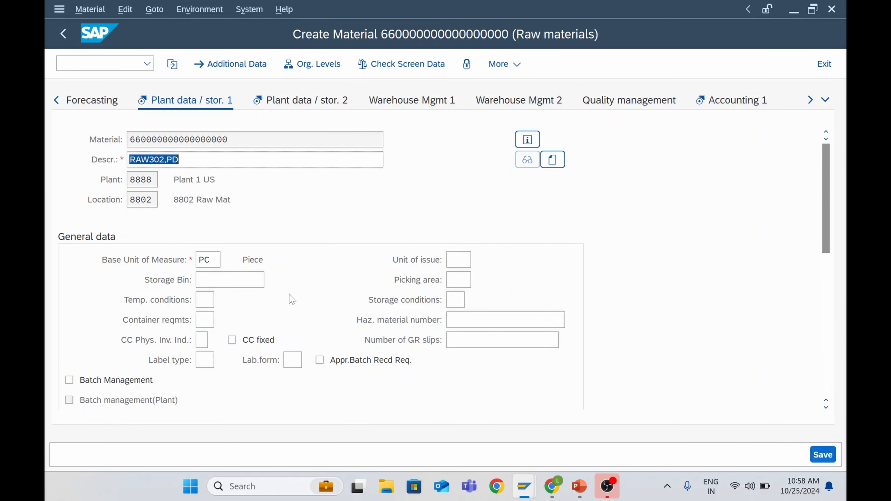
left_click(294, 102)
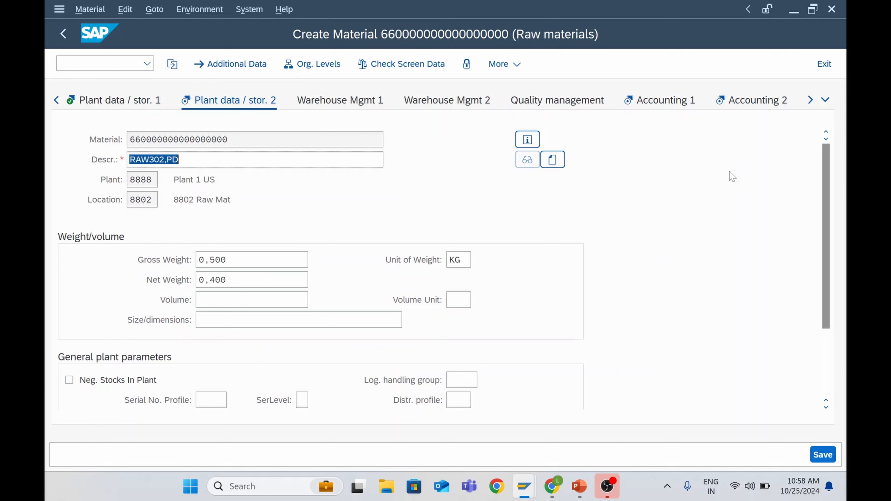
left_click(659, 101)
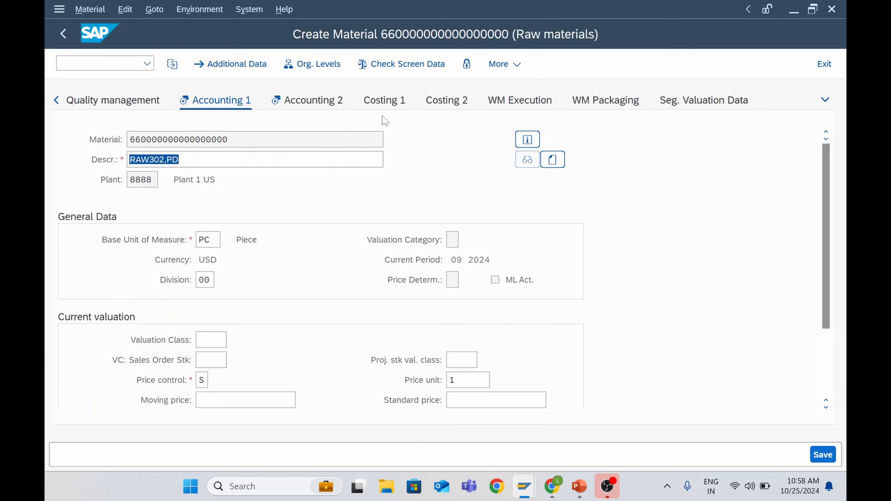
Set price control V with a moving price of 10 in Accounting 1, and continue to Accounting 2
left_click(323, 105)
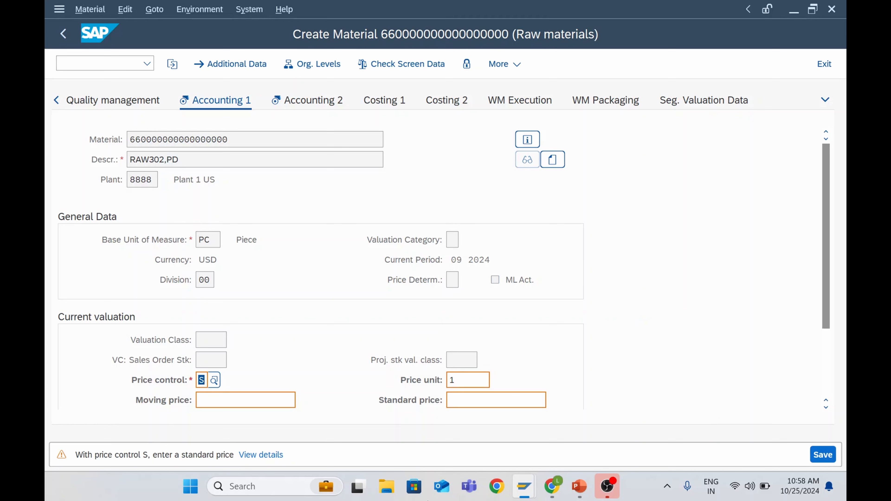
left_click(214, 380)
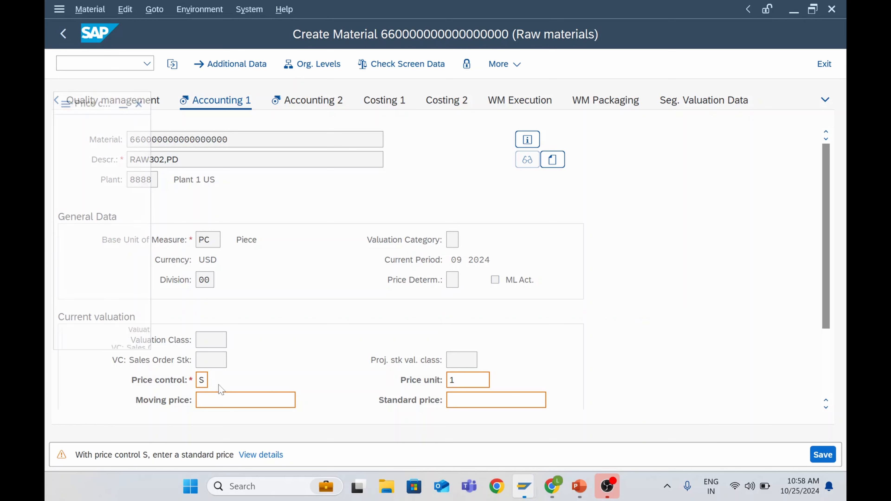
double_click(137, 174)
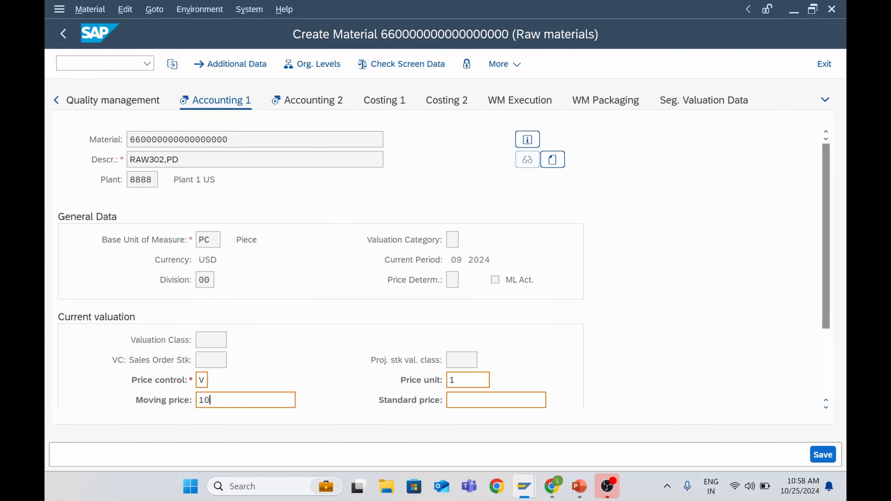
key("Return")
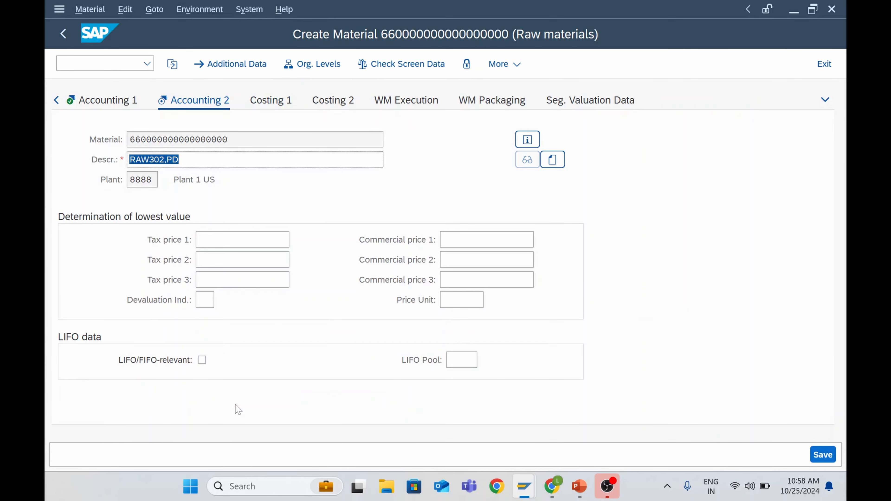
Try to save the new raw material and acknowledge the data download information
left_click(826, 456)
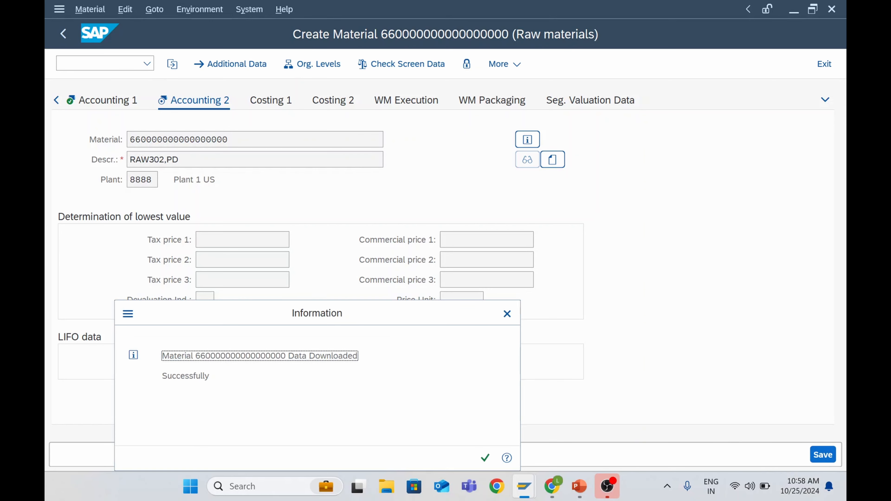
left_click_drag(195, 356, 295, 356)
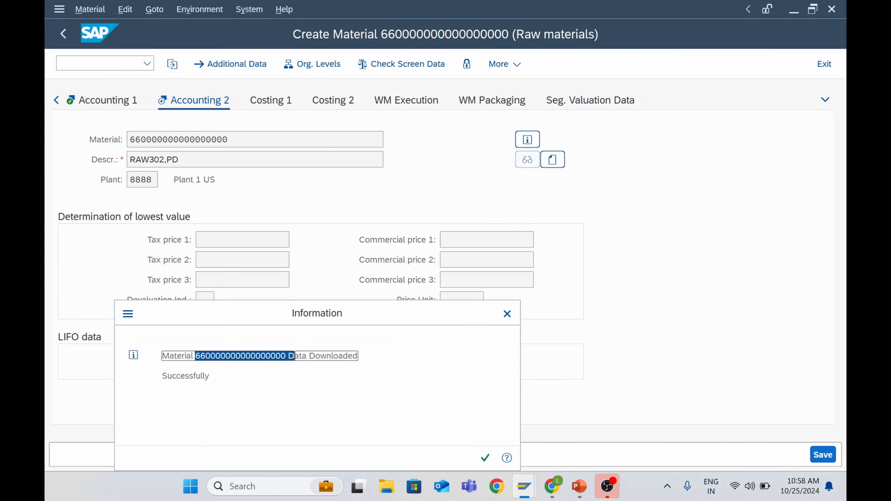
left_click(295, 356)
left_click(484, 460)
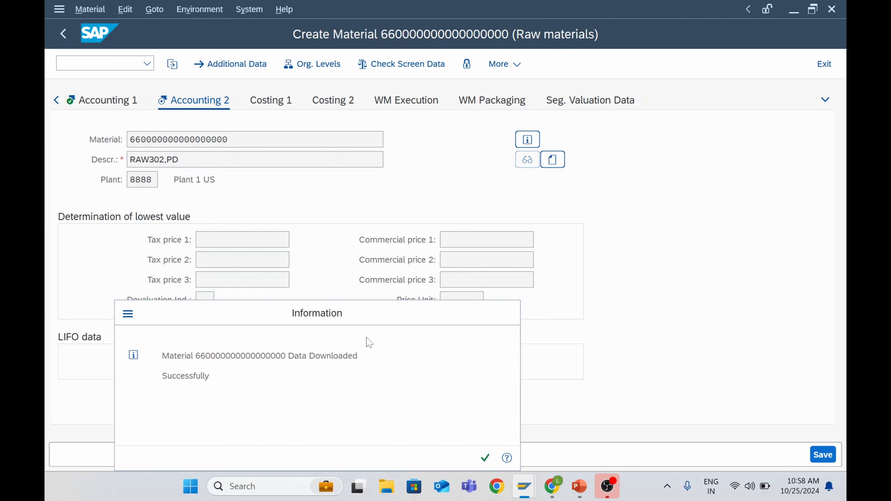
Choose valuation class 3000 Raw Materials in Accounting 1, save the material and acknowledge the information dialog
left_click(118, 103)
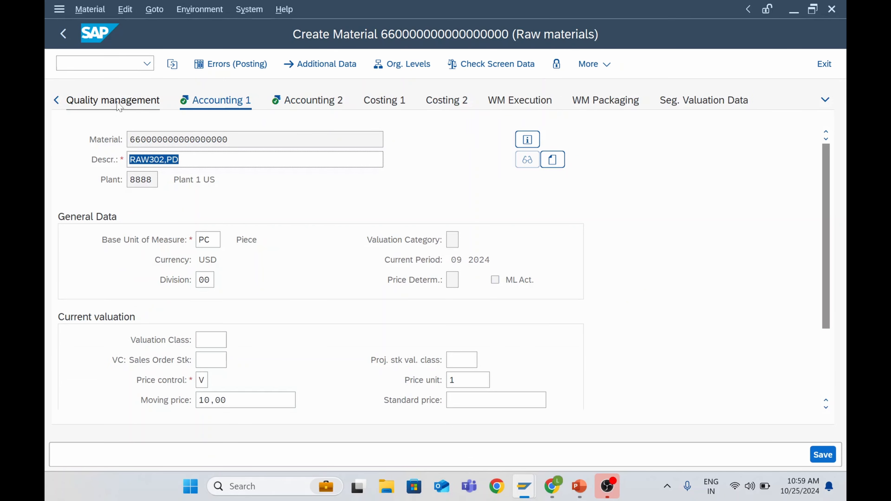
left_click(210, 340)
left_click(232, 340)
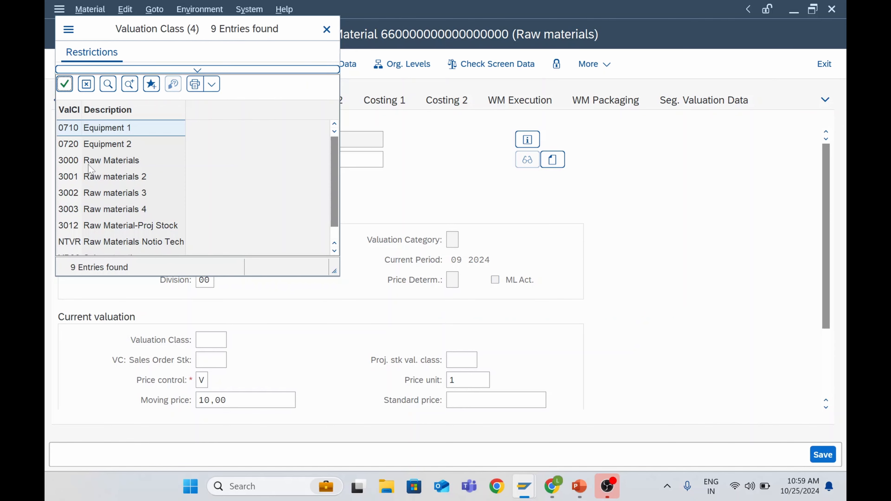
double_click(88, 163)
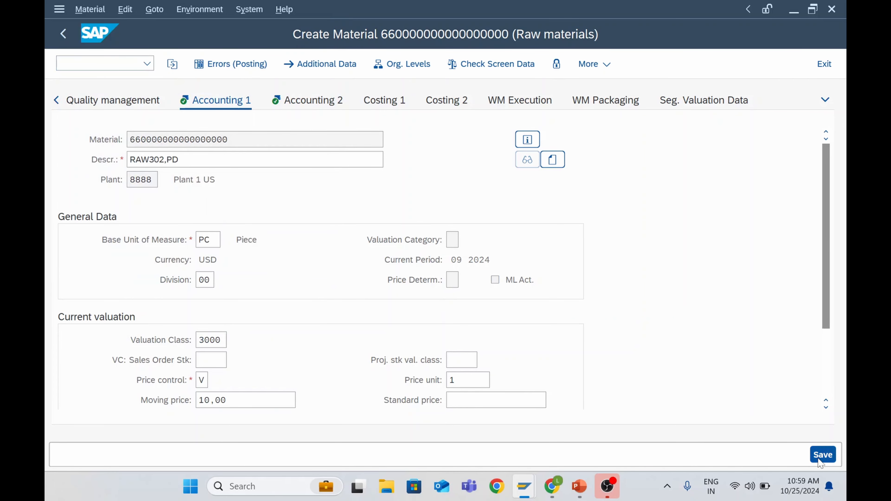
left_click(819, 459)
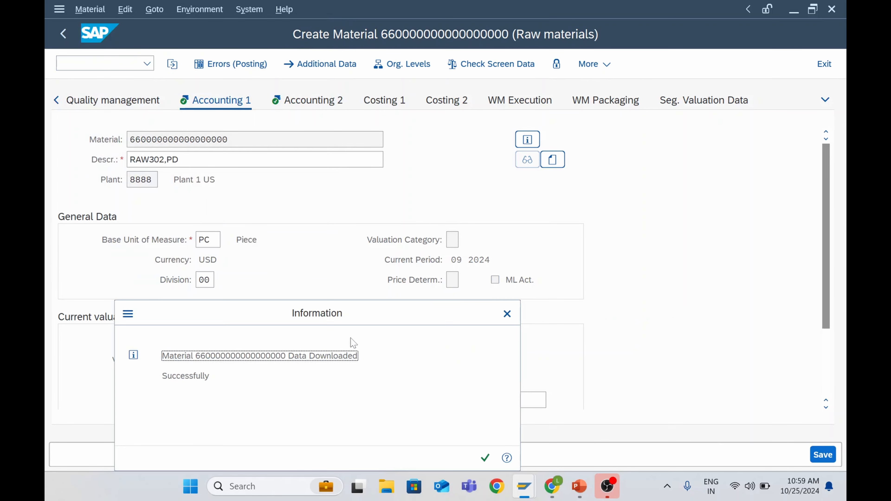
left_click(485, 459)
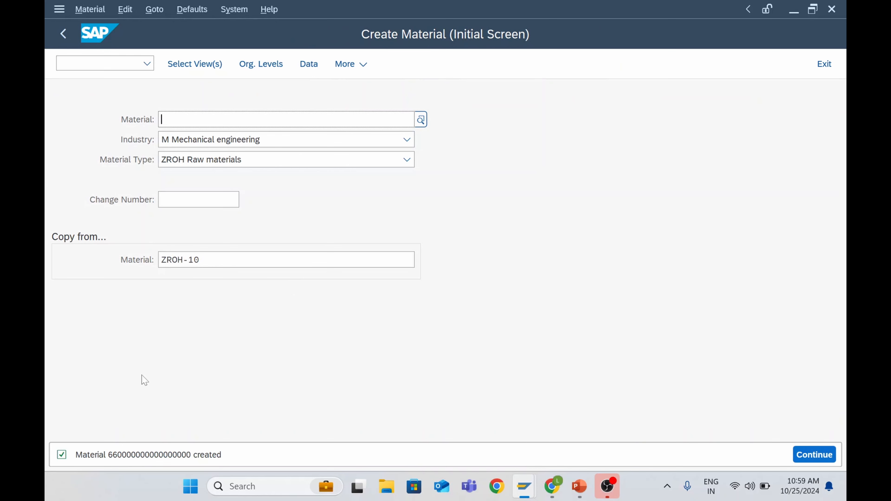
Restart MM01 and replace the copy-from material with TG11
left_click(98, 63)
type("/NMM01")
key("Return")
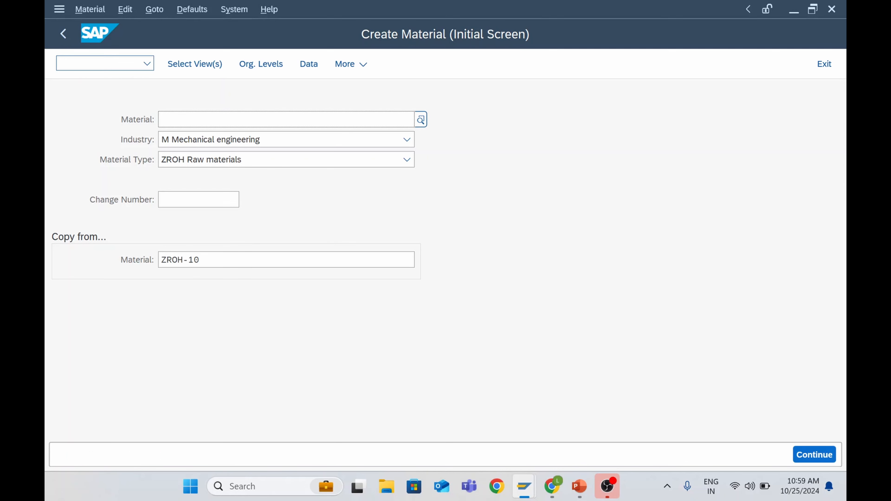
left_click(197, 260)
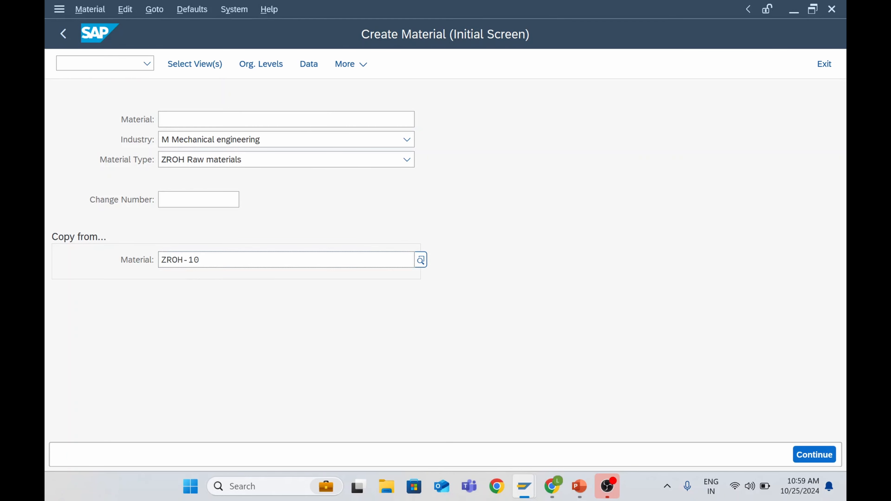
left_click_drag(199, 259, 160, 260)
key("BackSpace")
type("TG11")
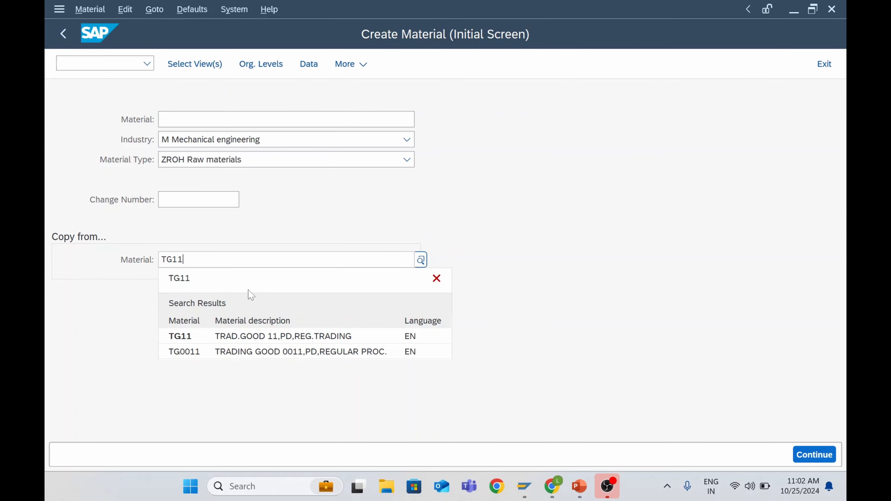
left_click(243, 340)
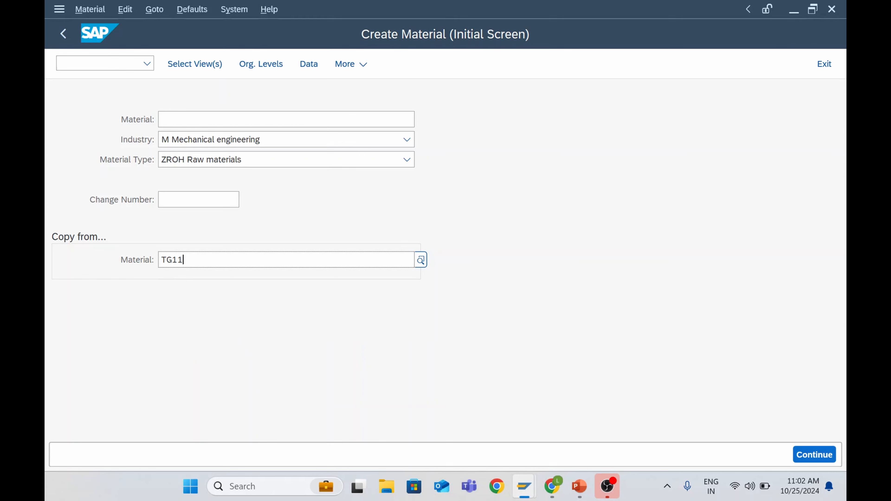
Choose material type ZHAW Trading Goods, enter ZHAW-10 as the material, and continue to the view selection
left_click(202, 165)
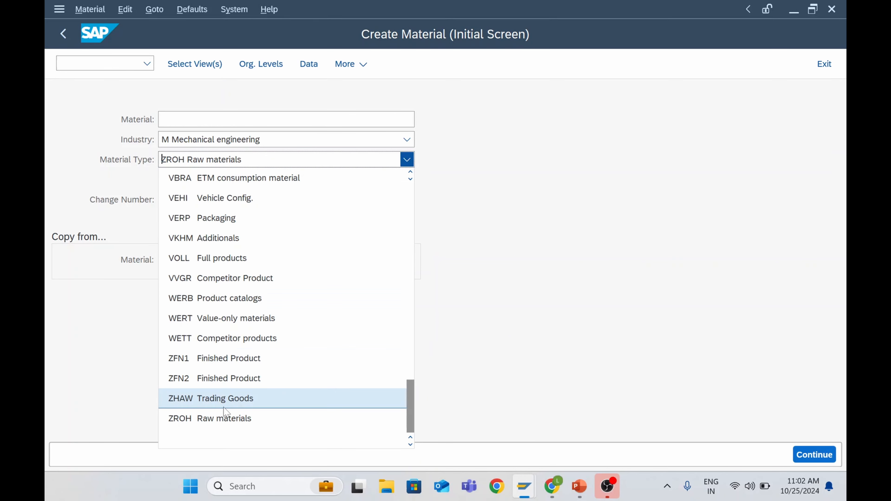
left_click(216, 399)
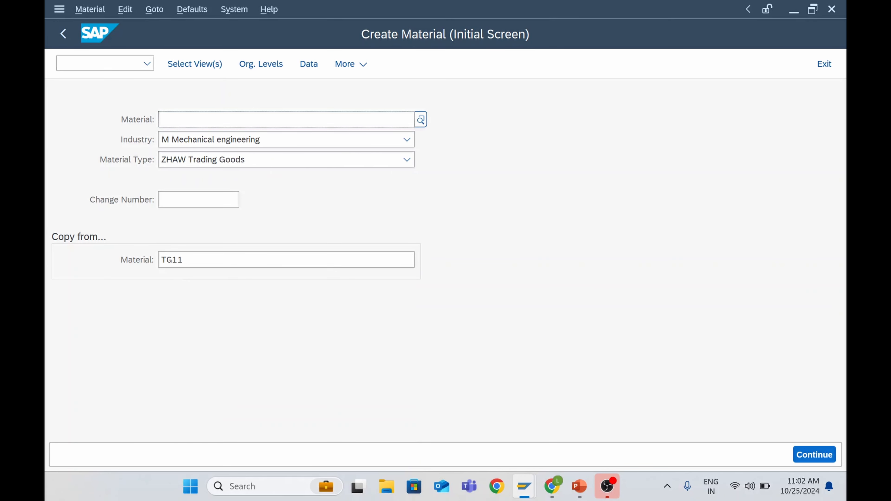
type("ZHAW-10")
left_click(813, 456)
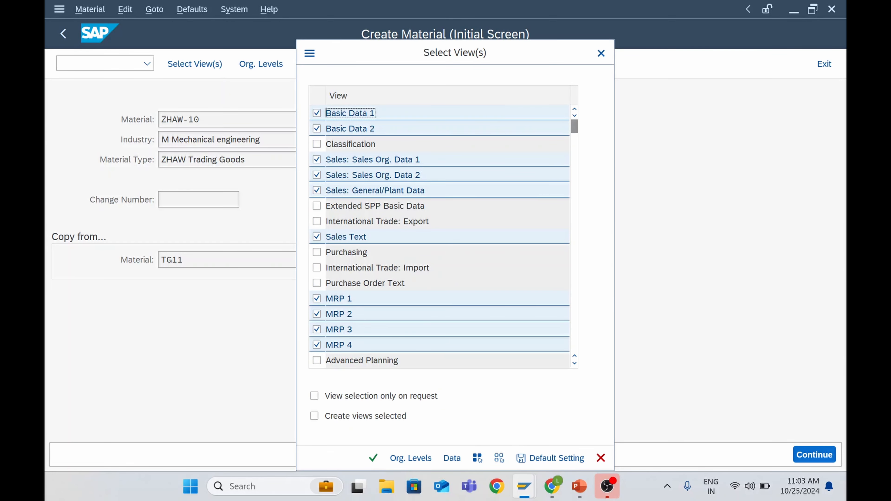
Add the Purchasing and Purchase Order Text views to the selection and check the remaining views
left_click(317, 252)
left_click(317, 283)
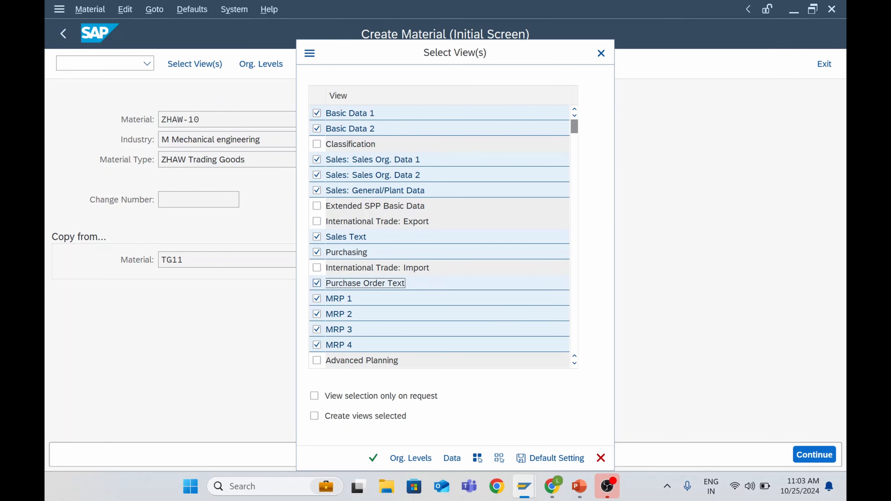
scroll(381, 317, "down", 6)
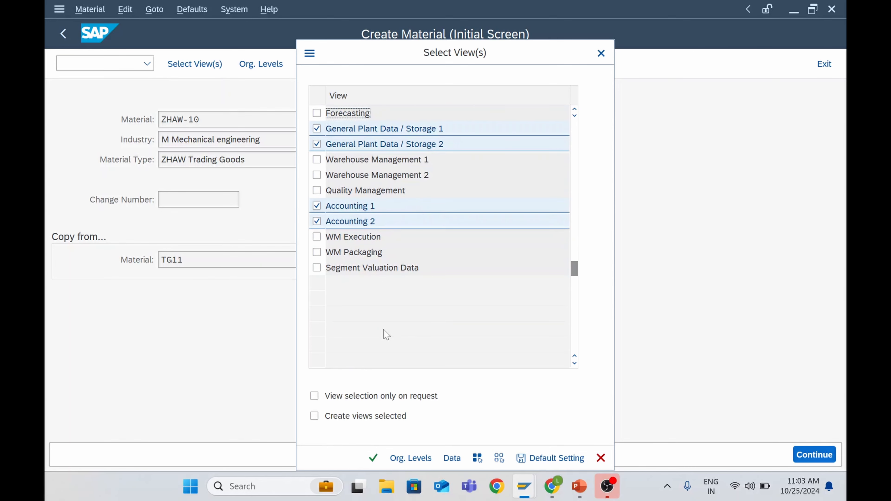
Open the organizational levels and accept plant 8888, storage location 8801, sales organization 8888 and distribution channel 88
left_click(410, 458)
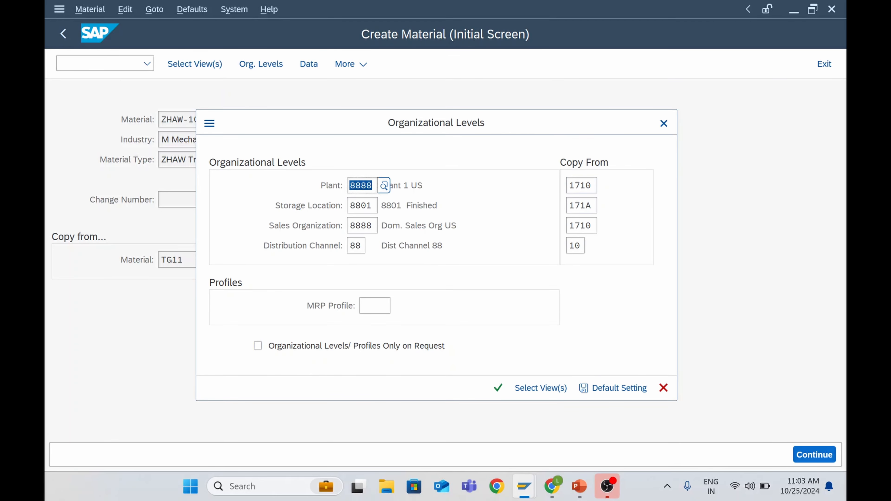
key("Down")
key("Down")
key("Down")
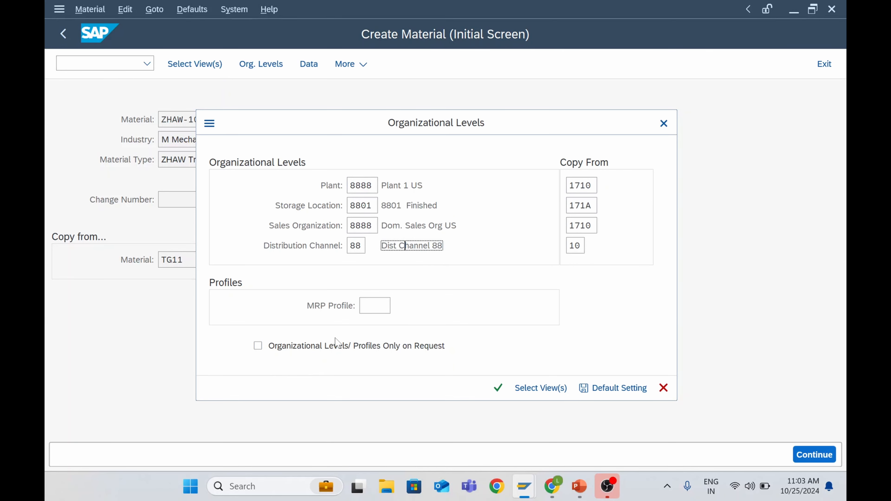
left_click(498, 388)
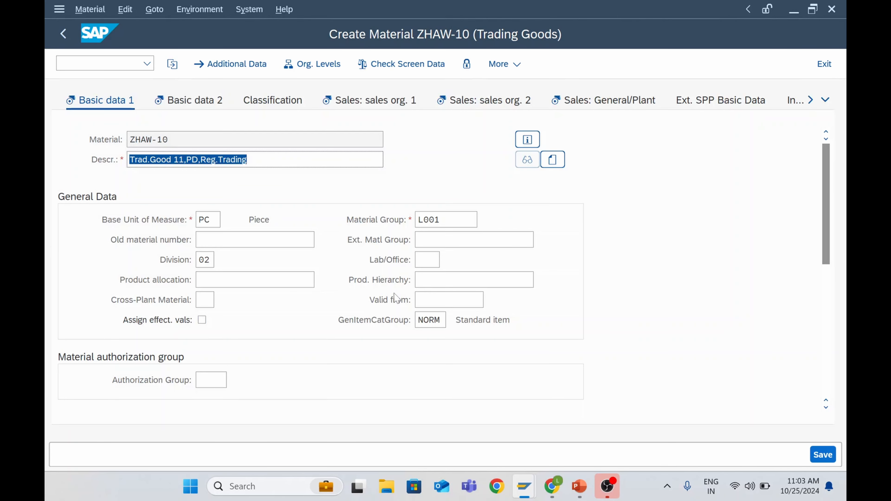
Review the description, the possible entries for the division, and the weight and volume data in Basic data 1 of ZHAW-10
left_click(251, 160)
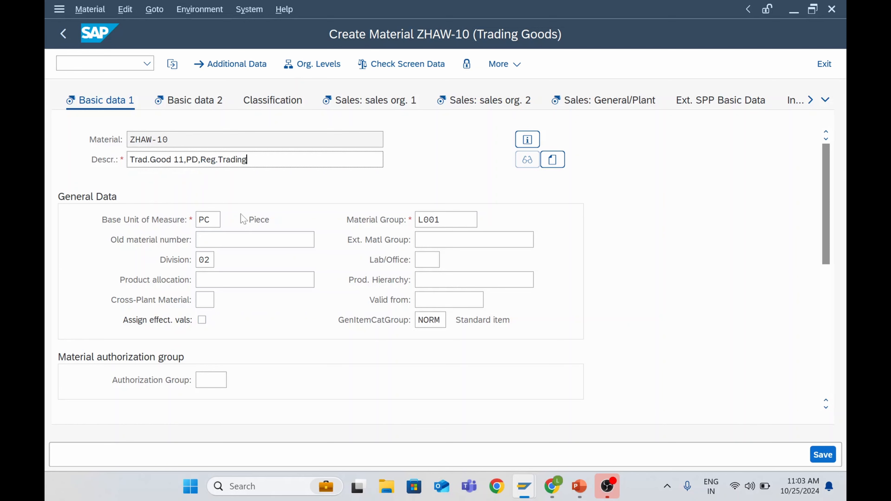
left_click(210, 260)
left_click(220, 261)
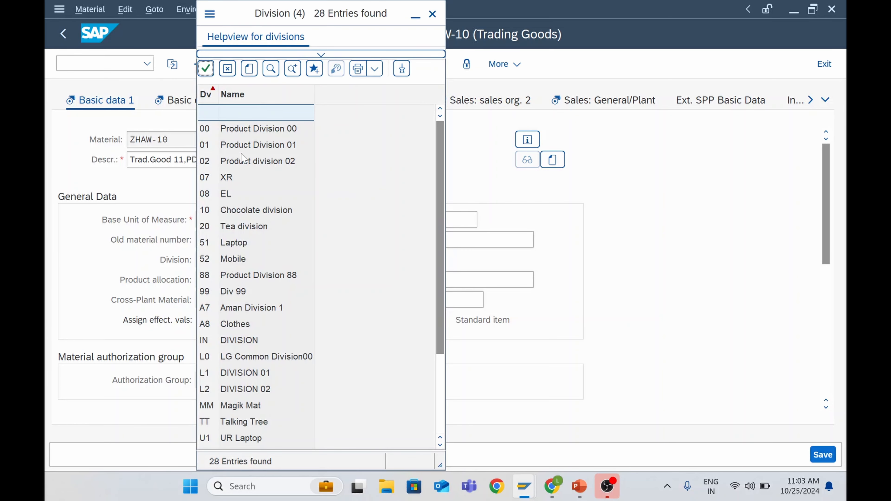
left_click(430, 15)
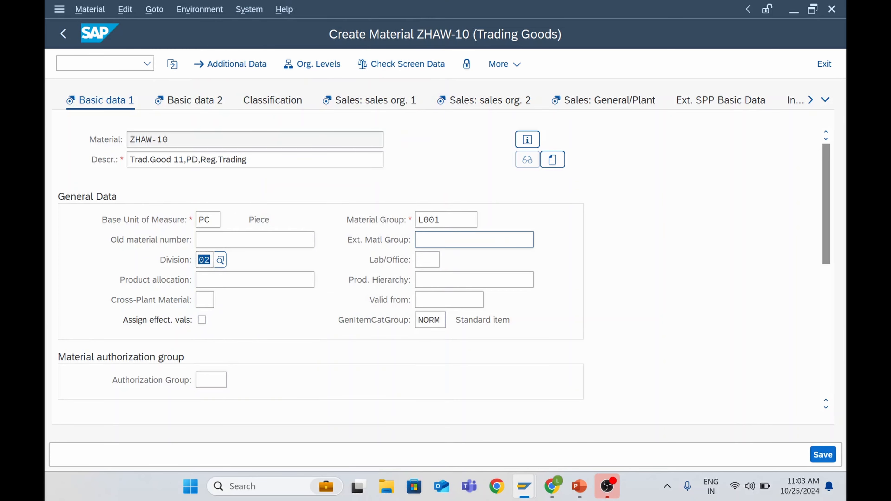
scroll(468, 274, "down", 5)
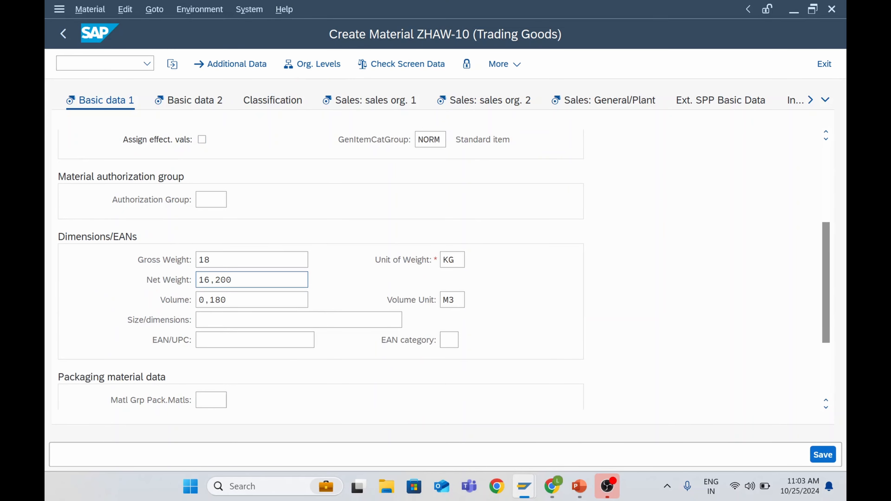
Pass through Basic data 2 and set the delivering plant to 8888 in the Sales: sales org. 1 data of ZHAW-10
scroll(272, 288, "down", 2)
scroll(271, 285, "up", 8)
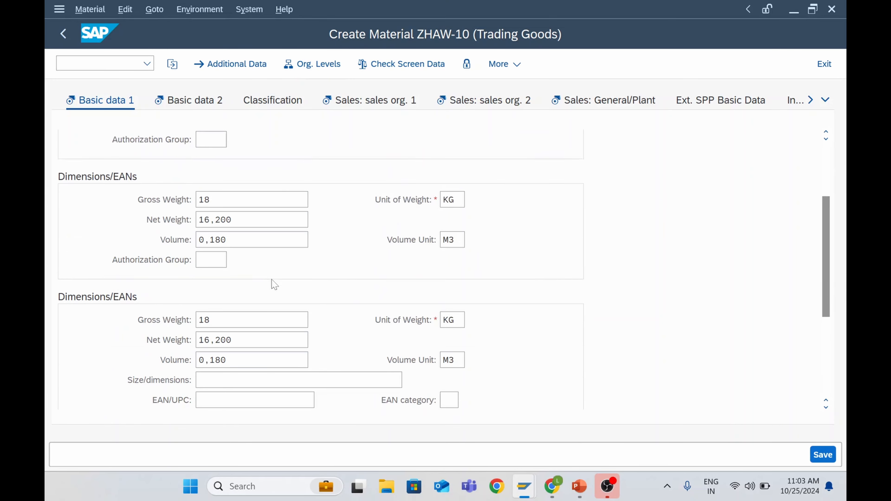
left_click(210, 110)
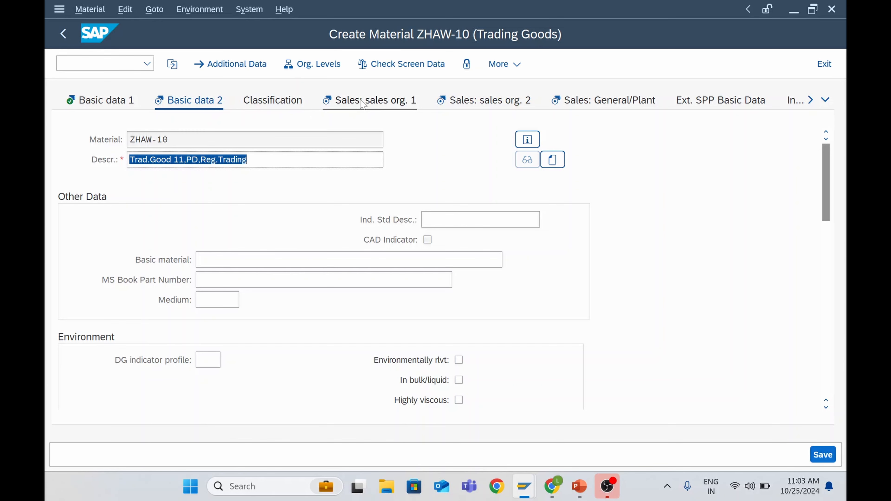
left_click(368, 100)
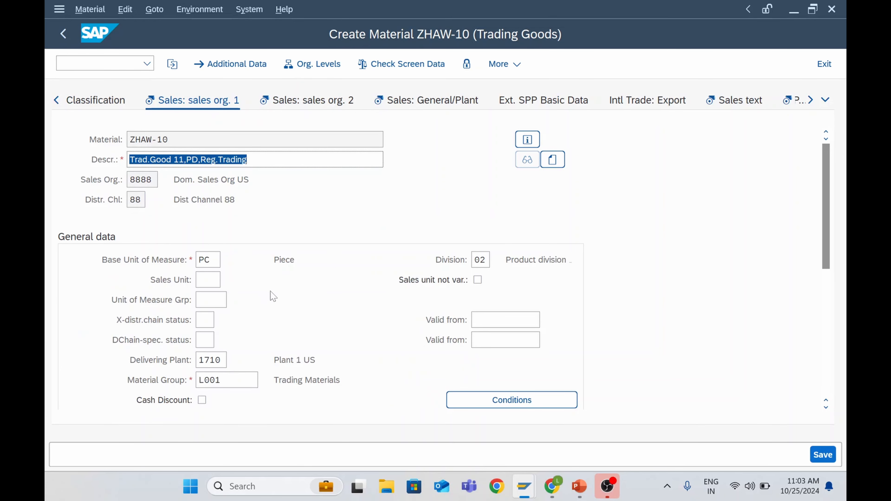
left_click(227, 360)
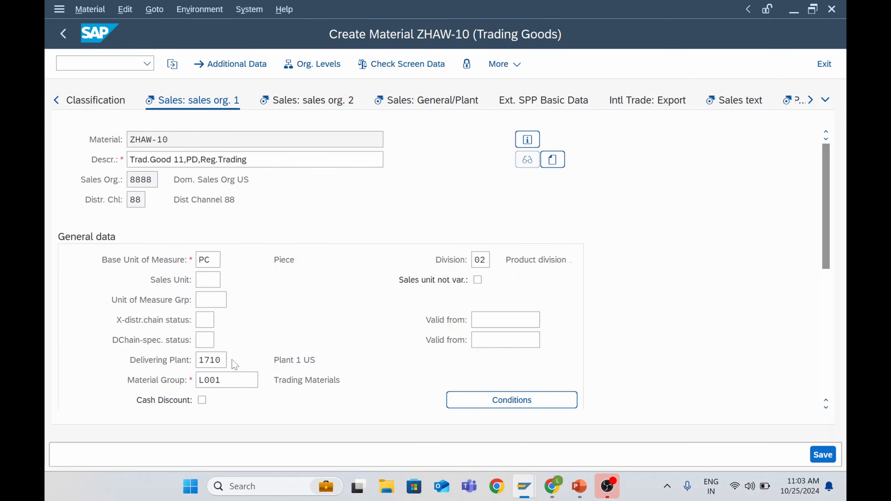
key("F4")
key("Escape")
scroll(353, 331, "down", 5)
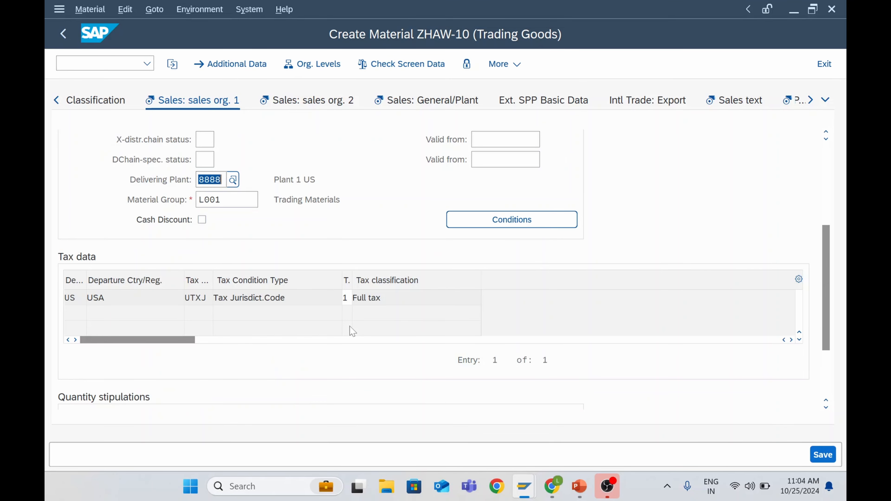
scroll(353, 331, "up", 5)
Review the item category group, account assignment group, material groups and product attributes in Sales: sales org. 2
left_click(319, 107)
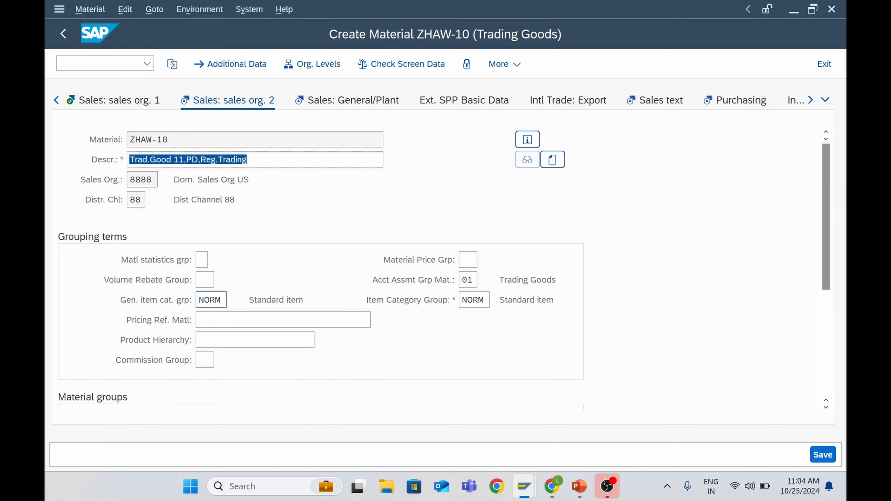
left_click(474, 300)
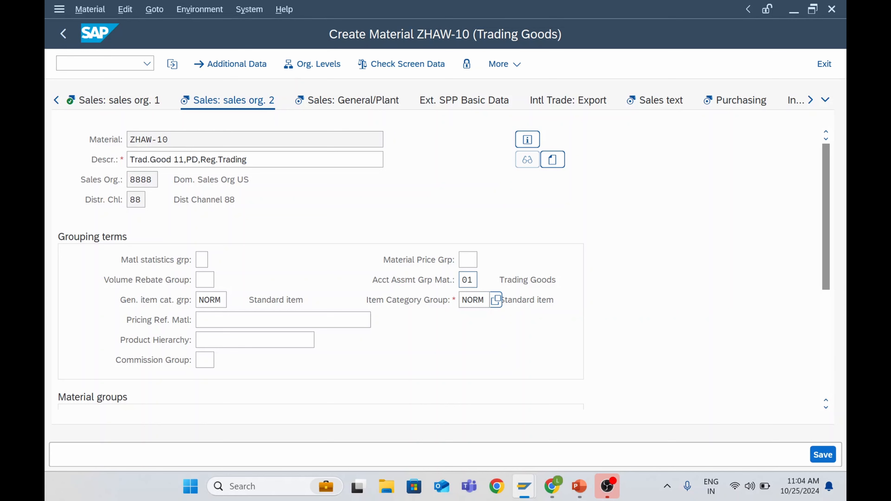
left_click(463, 280)
left_click(414, 279)
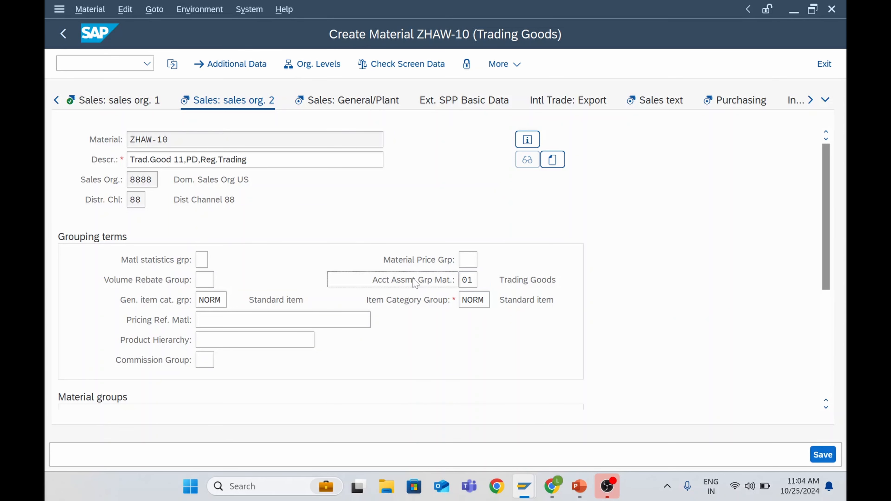
scroll(235, 314, "down", 3)
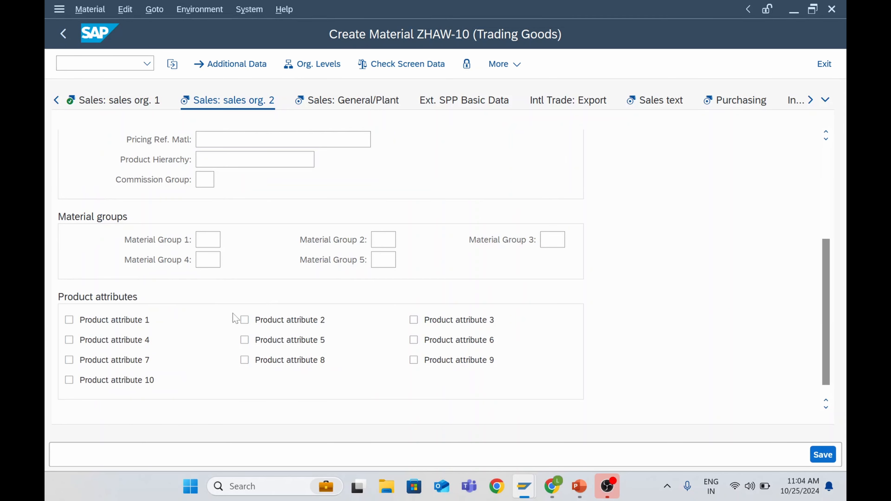
scroll(235, 319, "up", 3)
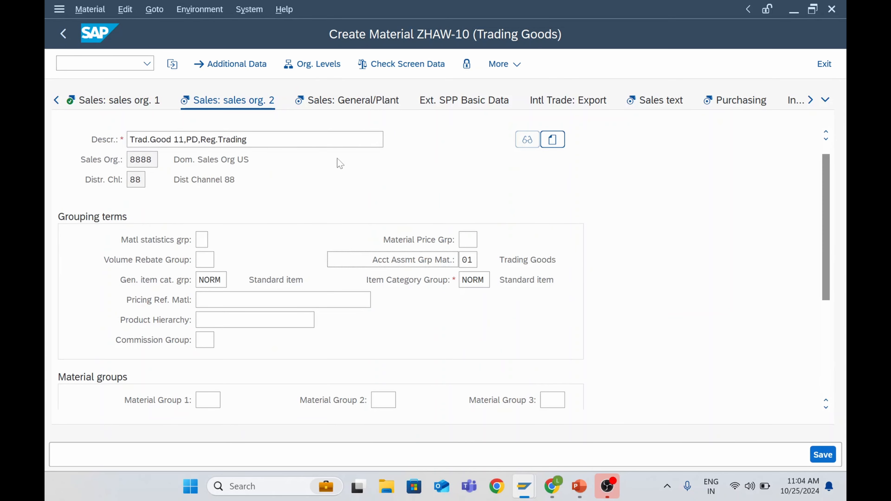
Check the Sales: General/Plant data and copy the description "Trad.Good 11,PD,Reg.Trading" into the English sales text
left_click(360, 109)
key("ctrl+c")
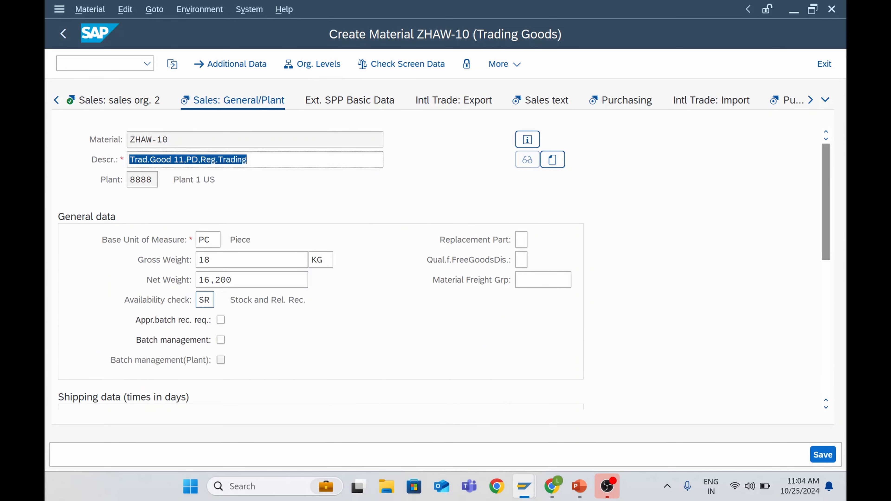
scroll(301, 363, "down", 3)
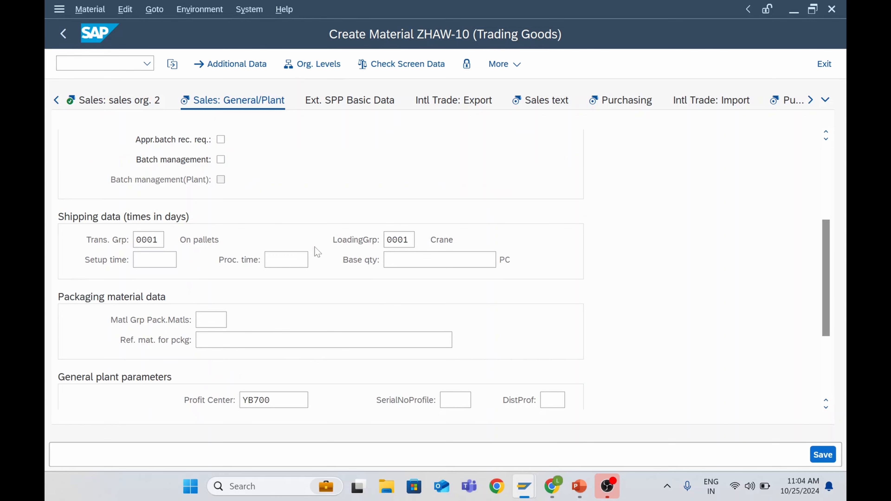
scroll(286, 319, "down", 2)
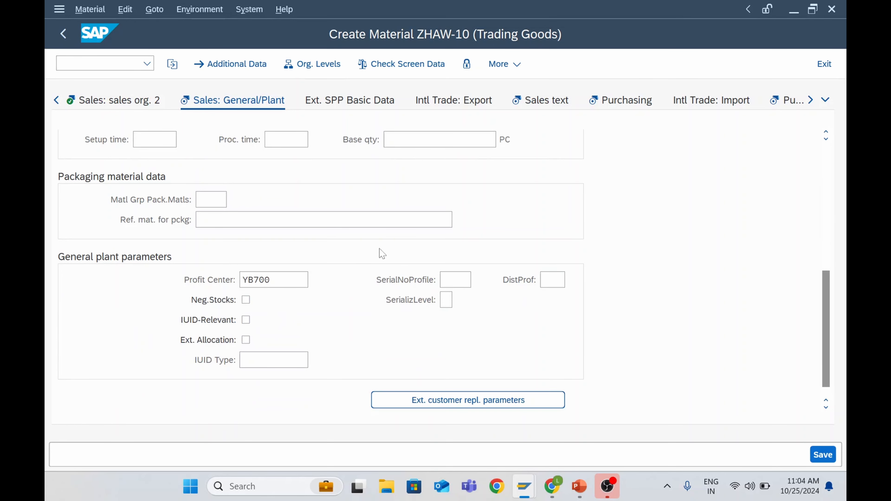
left_click(560, 102)
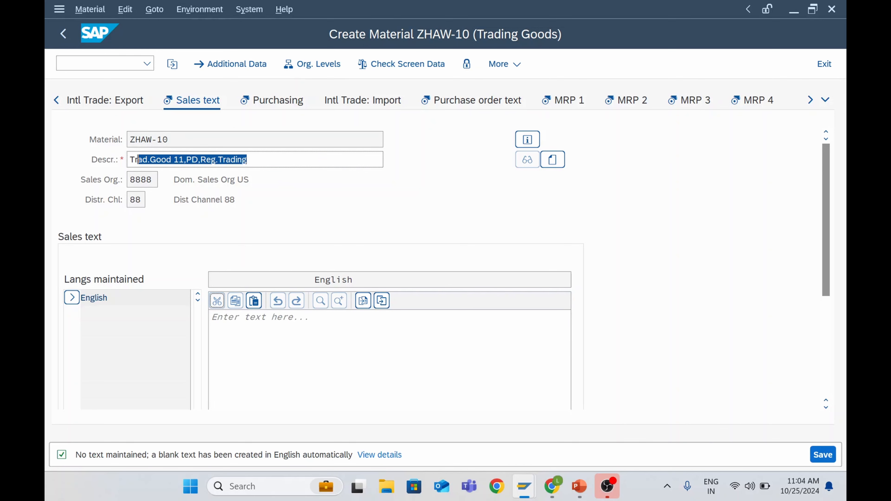
left_click(248, 322)
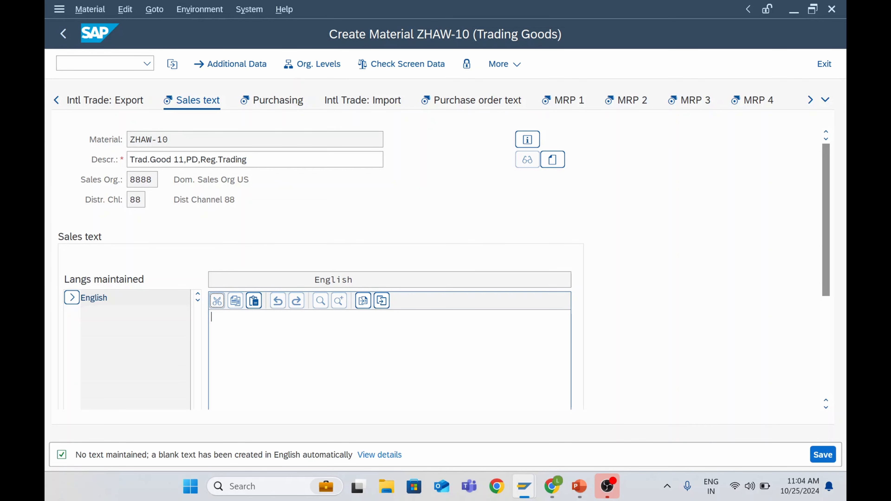
key("ctrl+v")
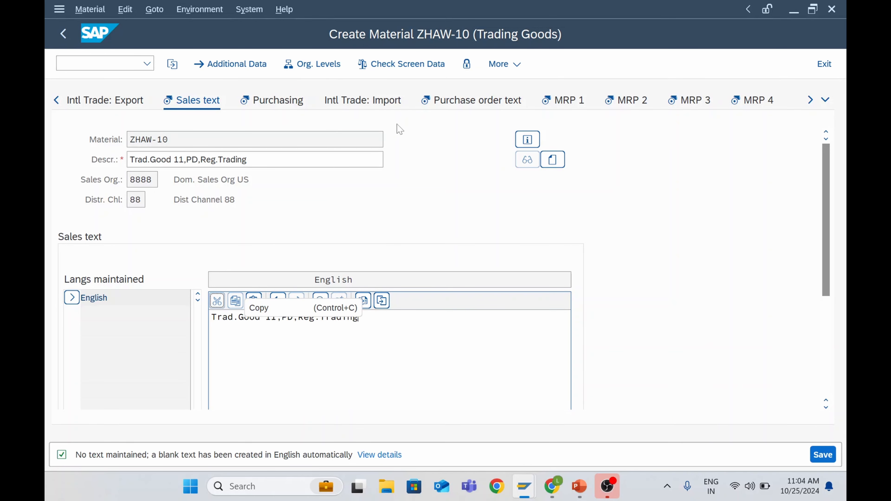
Review the general data and purchasing values in the Purchasing view and open the purchase order text of ZHAW-10
left_click(282, 104)
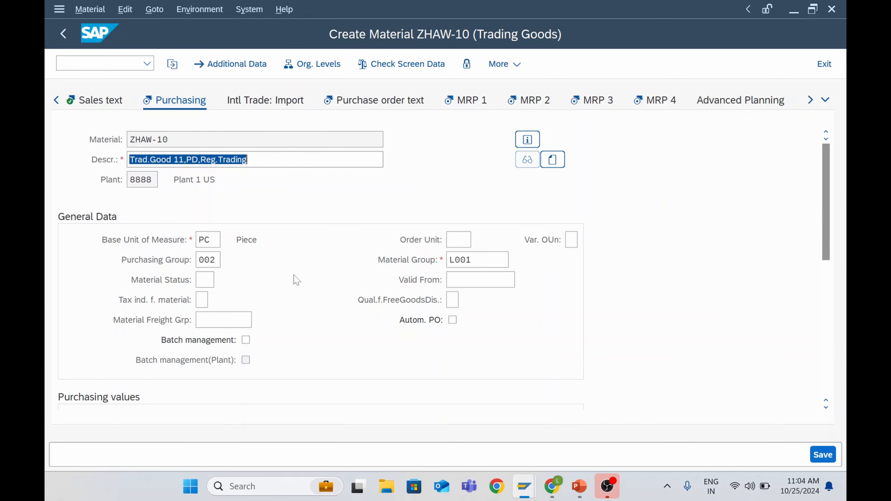
scroll(298, 297, "down", 5)
scroll(298, 296, "down", 2)
scroll(298, 296, "up", 7)
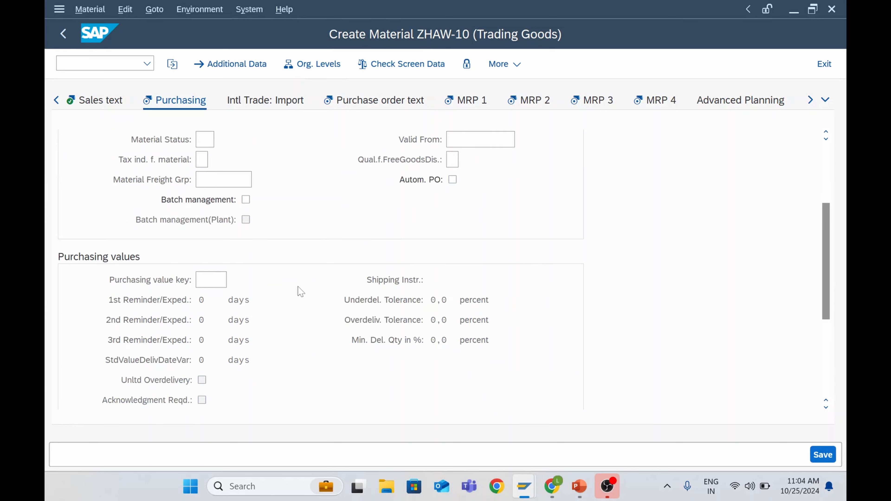
left_click(395, 102)
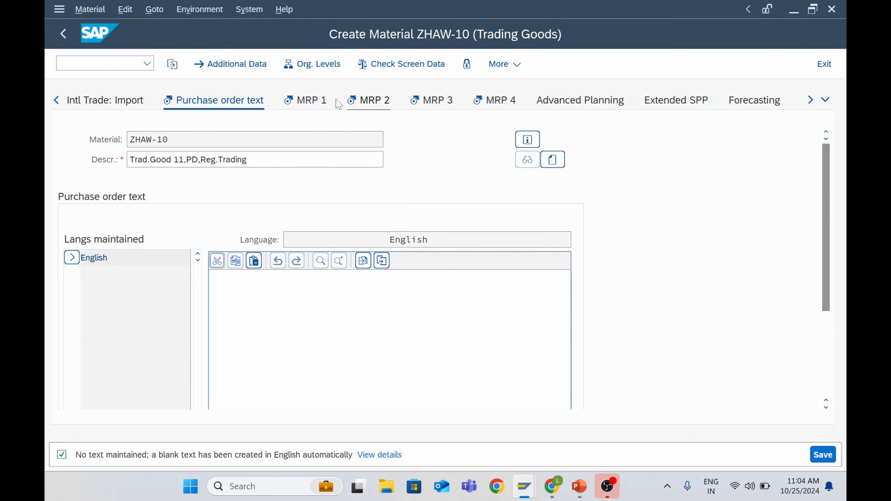
Go through the MRP 1 to MRP 4 and Plant data / stor. 1 and 2 views of ZHAW-10
left_click(317, 101)
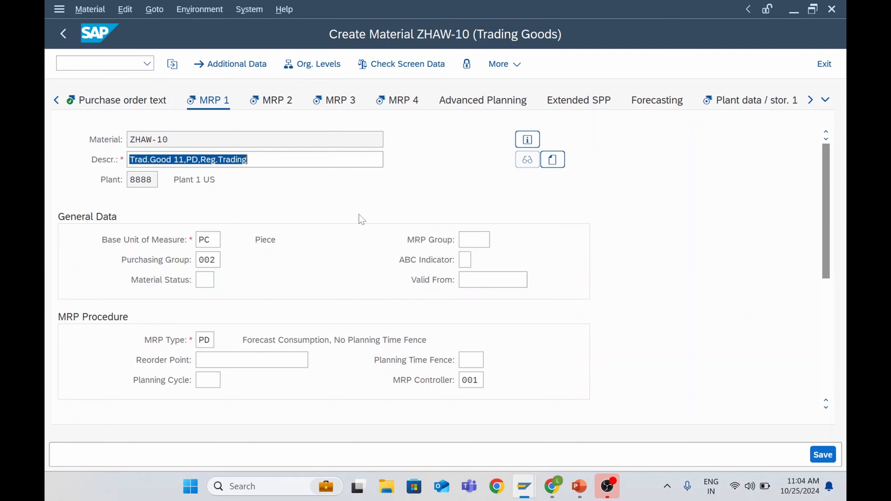
left_click(275, 102)
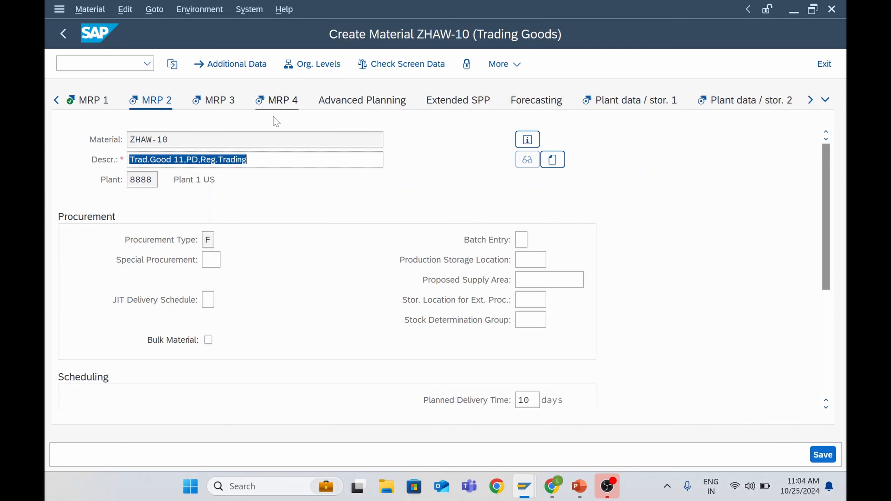
left_click(223, 102)
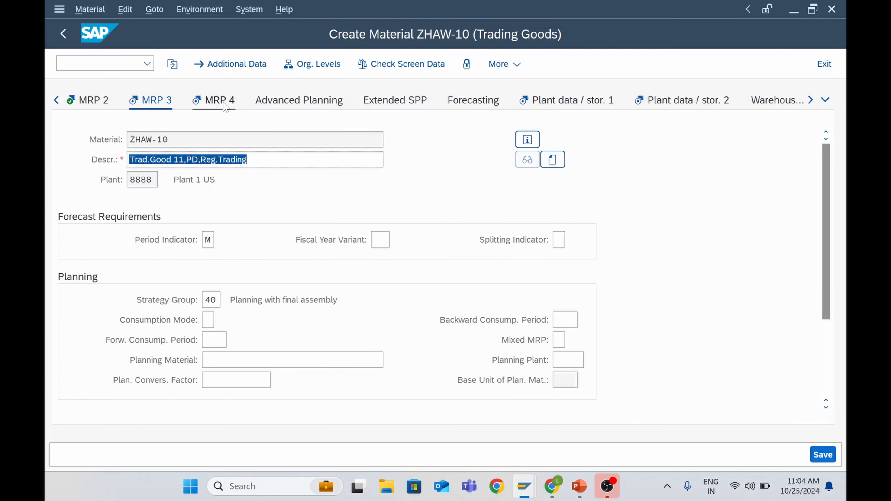
left_click(225, 106)
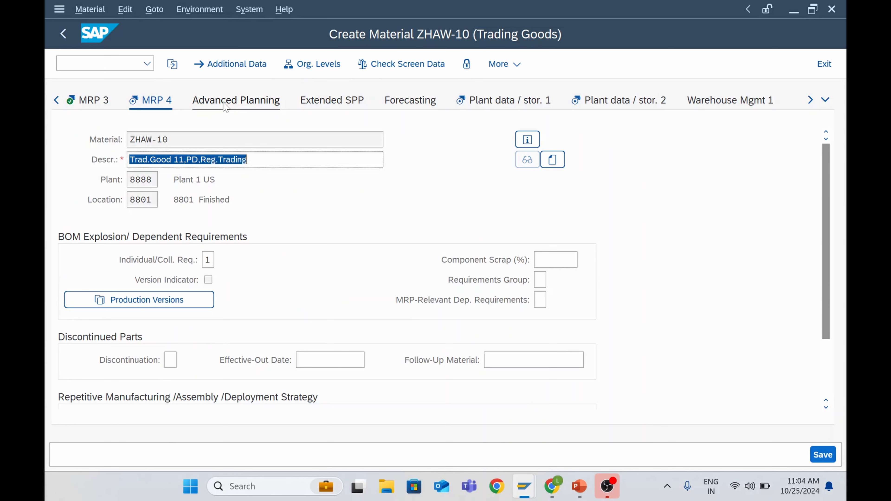
left_click(515, 106)
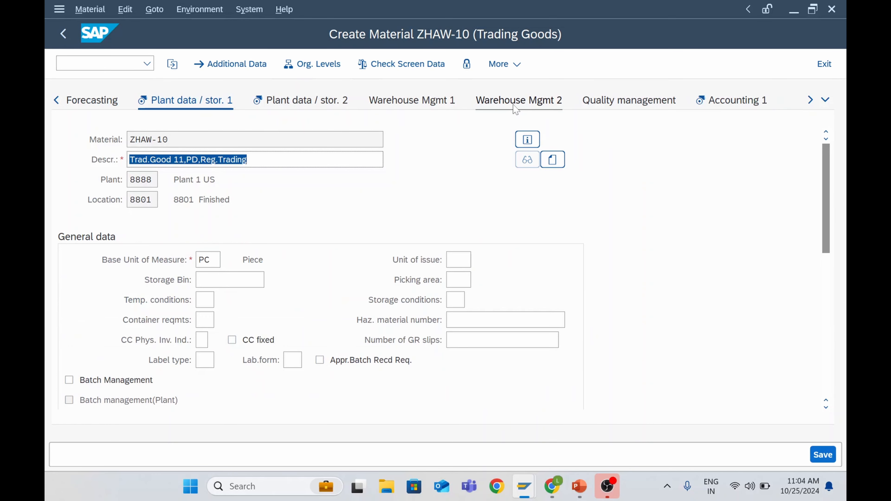
left_click(325, 104)
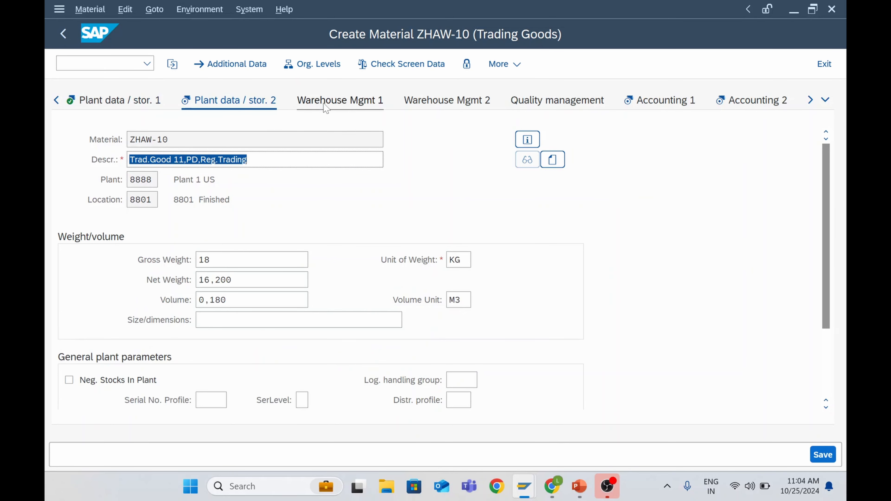
Check the valuation data in Accounting 1 and the Accounting 2 view, and save the material ZHAW-10
left_click(681, 105)
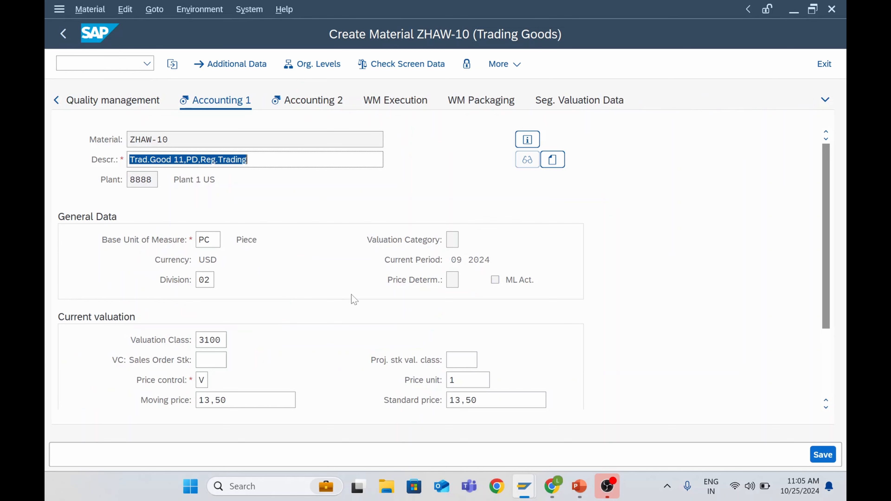
scroll(302, 332, "down", 3)
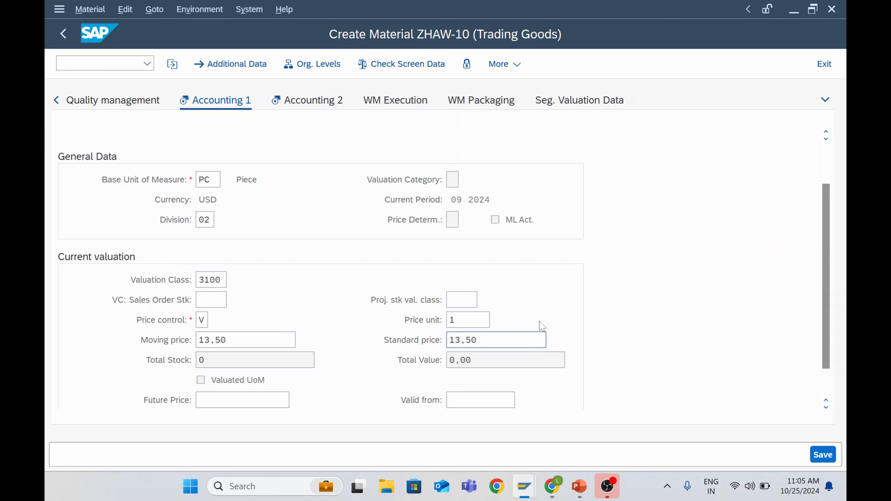
left_click(320, 101)
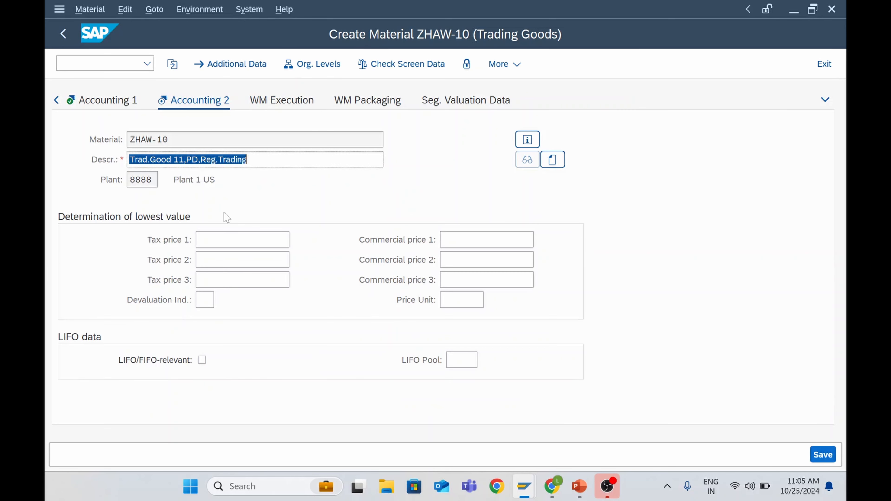
left_click(823, 455)
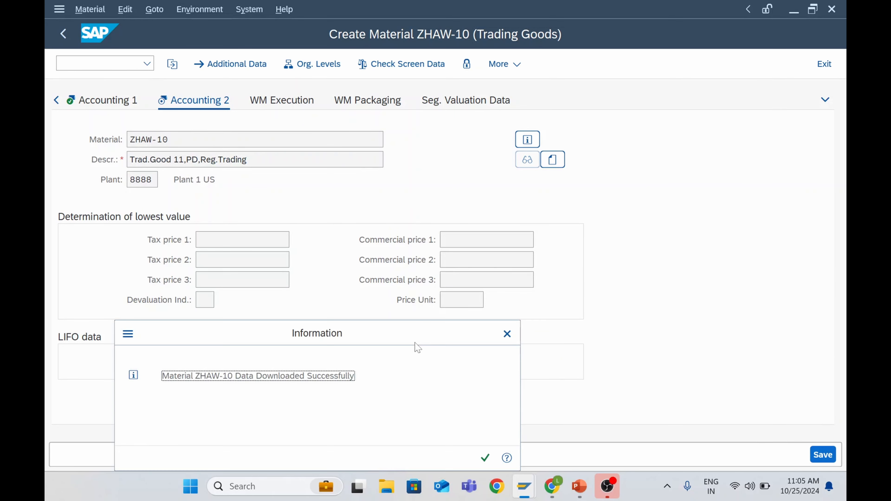
left_click(485, 458)
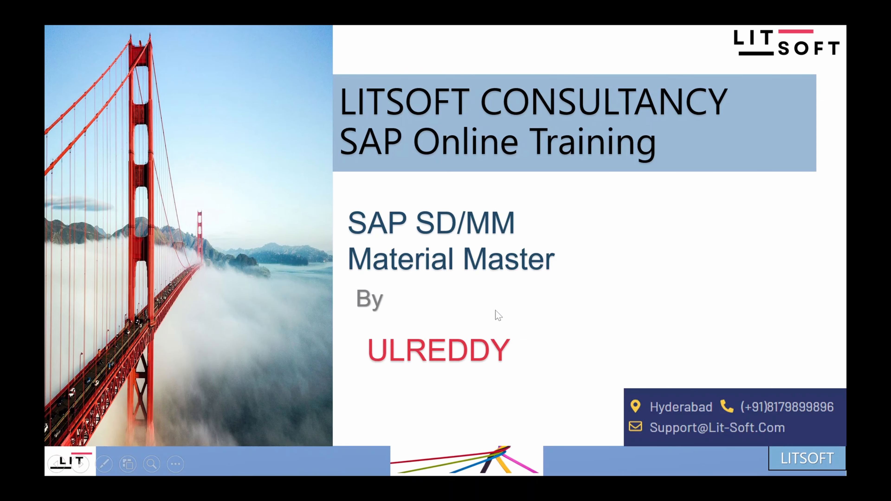